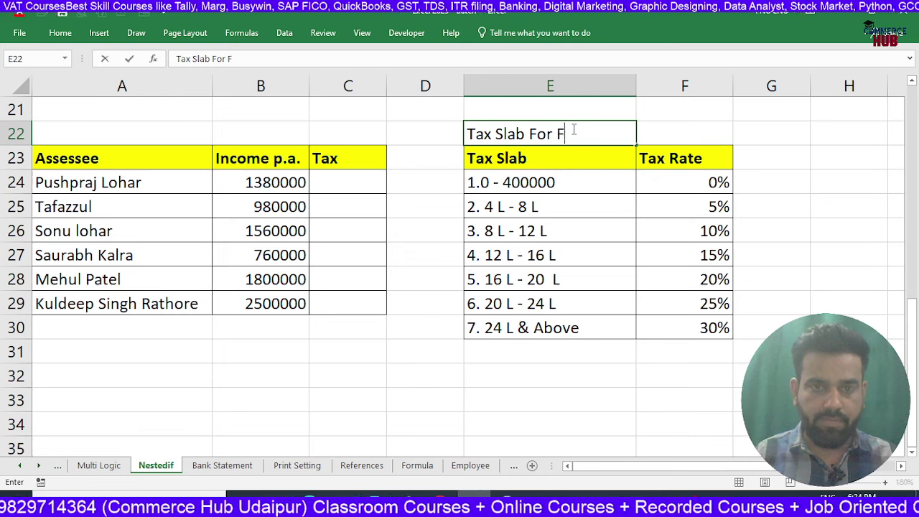
- Complete the title in E22 as "Tax Slab For FY 25-26" and make it bold
{"action": "type", "text": "25-26"}
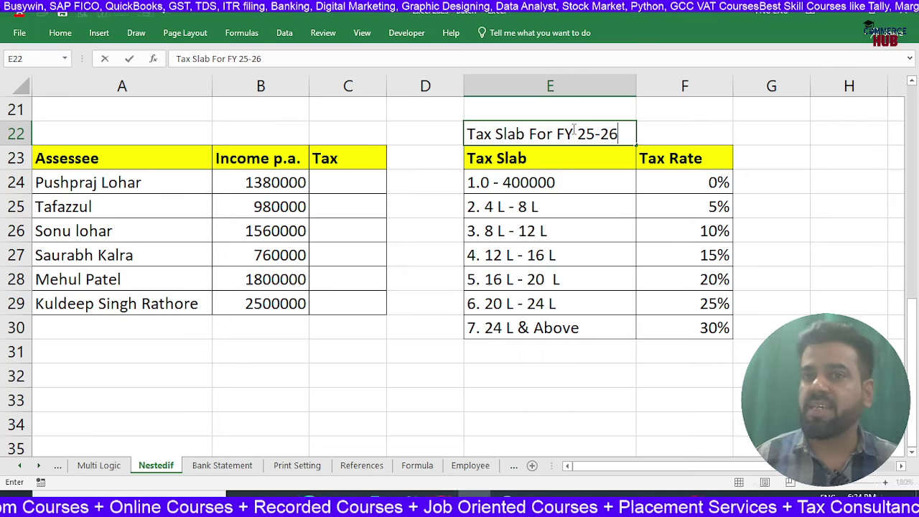
{"action": "key", "text": "Return"}
{"action": "left_click", "coordinate": [573, 129]}
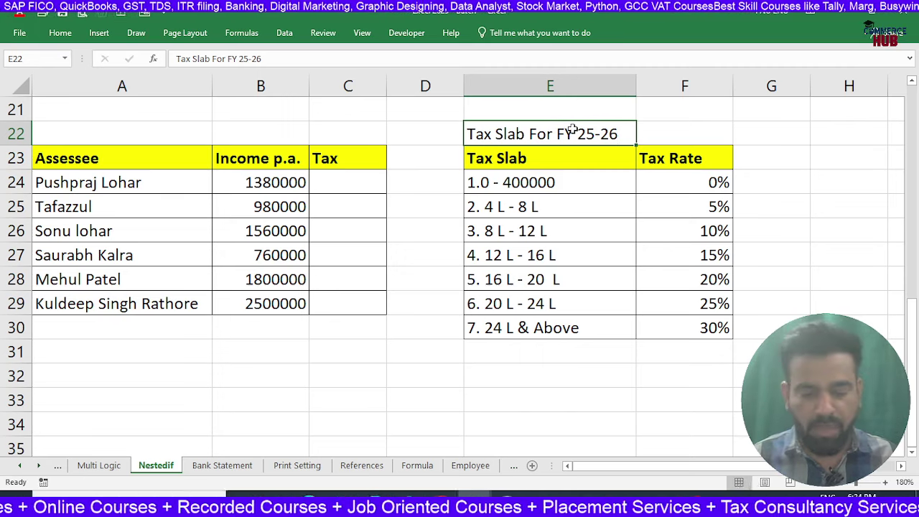
{"action": "key", "text": "ctrl+b"}
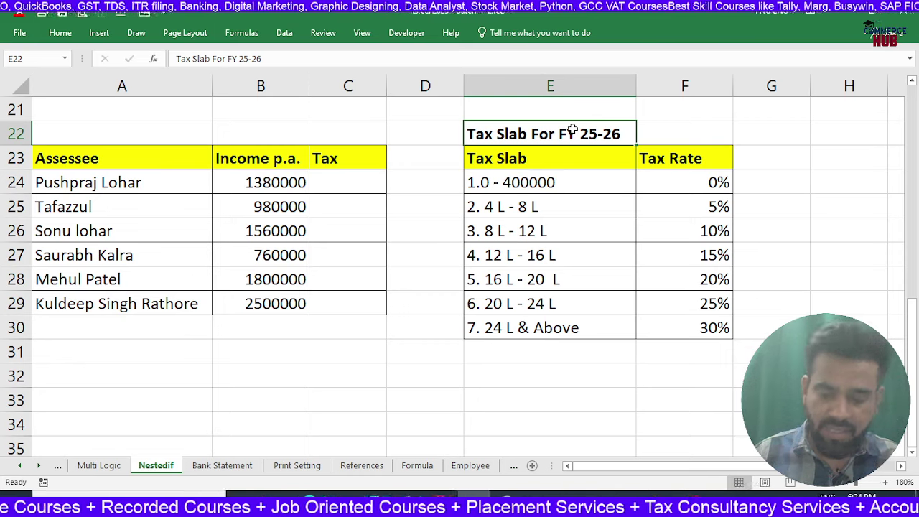
- Merge and center the tax slab title across E22:F22
{"action": "key", "text": "shift+Right"}
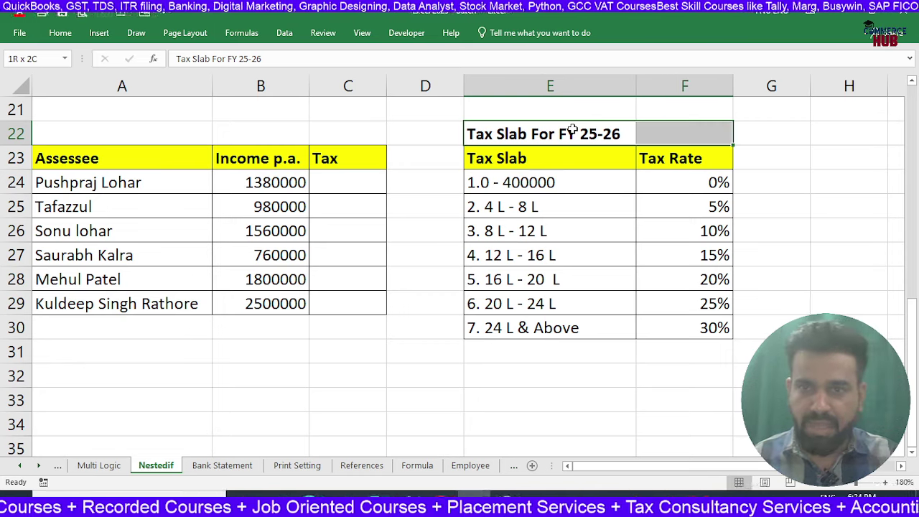
{"action": "left_click", "coordinate": [71, 36]}
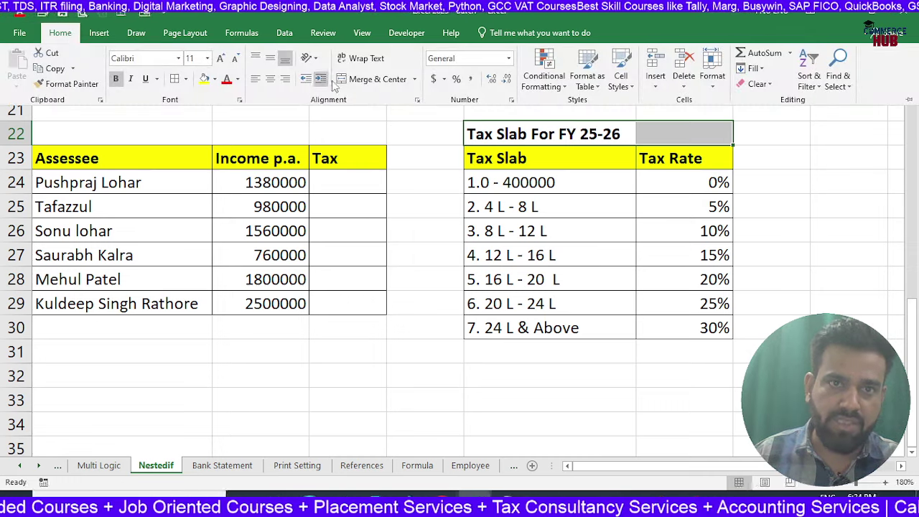
{"action": "left_click", "coordinate": [363, 81]}
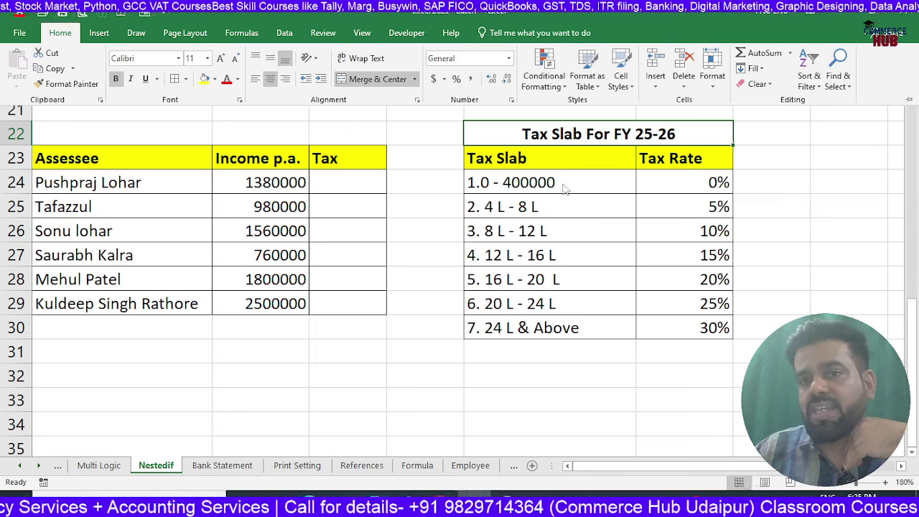
{"action": "key", "text": "Escape"}
- Go through the tax slabs and their corresponding rates row by row in E24:F30, ending at the empty Tax cell C24
{"action": "left_click", "coordinate": [670, 184]}
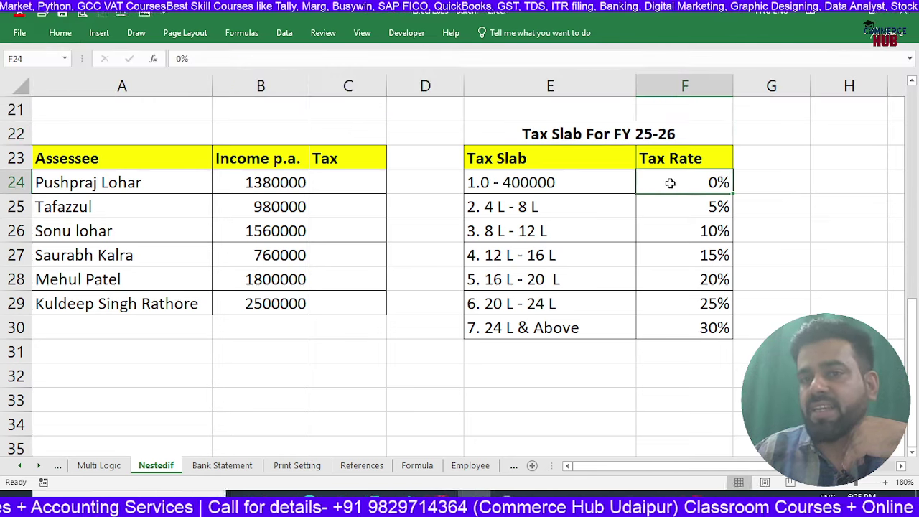
{"action": "left_click", "coordinate": [574, 203]}
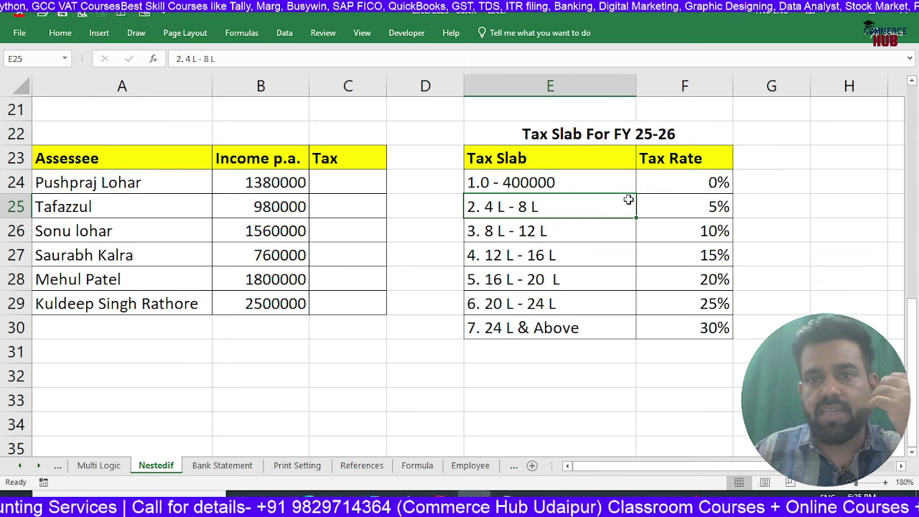
{"action": "left_click", "coordinate": [673, 207]}
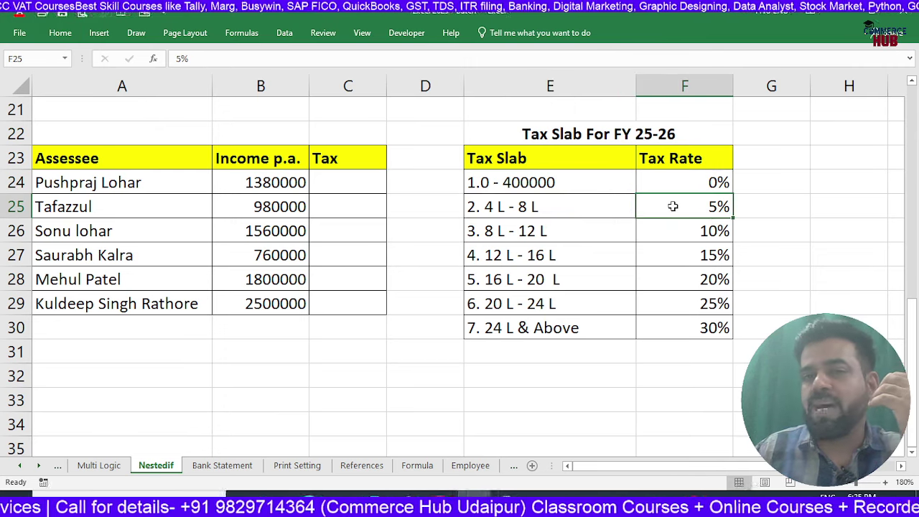
{"action": "left_click", "coordinate": [551, 232]}
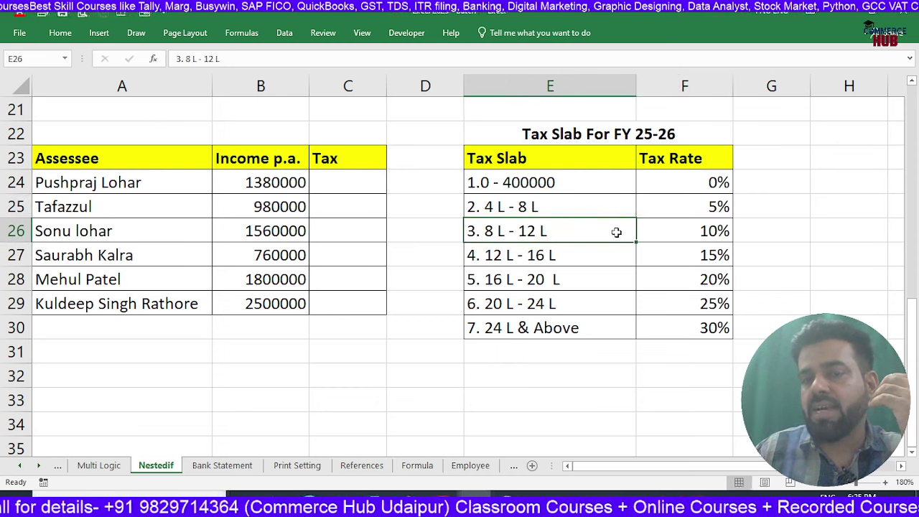
{"action": "left_click", "coordinate": [677, 232]}
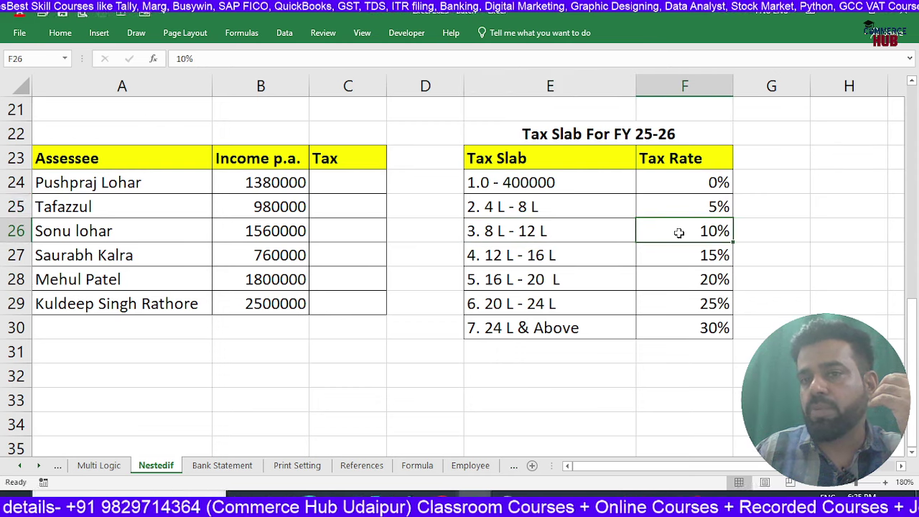
{"action": "left_click", "coordinate": [539, 259]}
{"action": "left_click", "coordinate": [676, 257]}
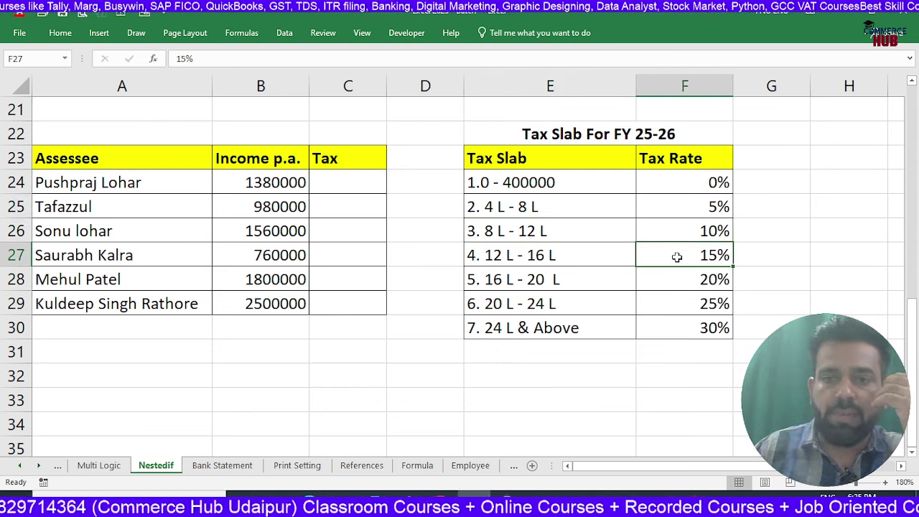
{"action": "left_click", "coordinate": [591, 278]}
{"action": "left_click", "coordinate": [671, 289]}
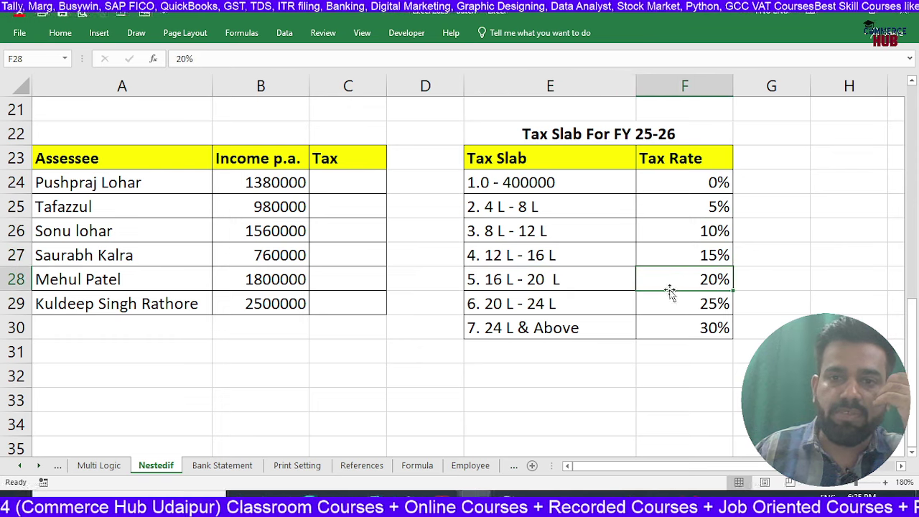
{"action": "left_click", "coordinate": [565, 306]}
{"action": "left_click", "coordinate": [678, 304]}
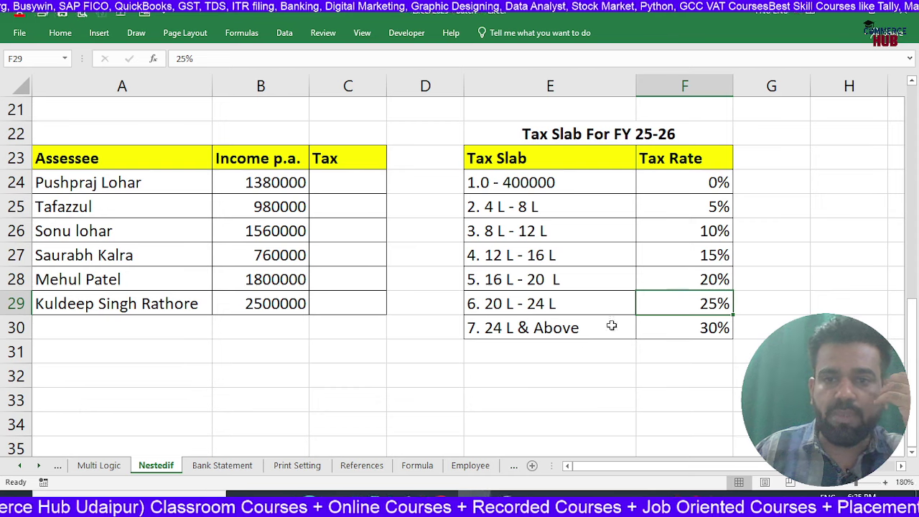
{"action": "left_click", "coordinate": [552, 332]}
{"action": "left_click", "coordinate": [679, 324]}
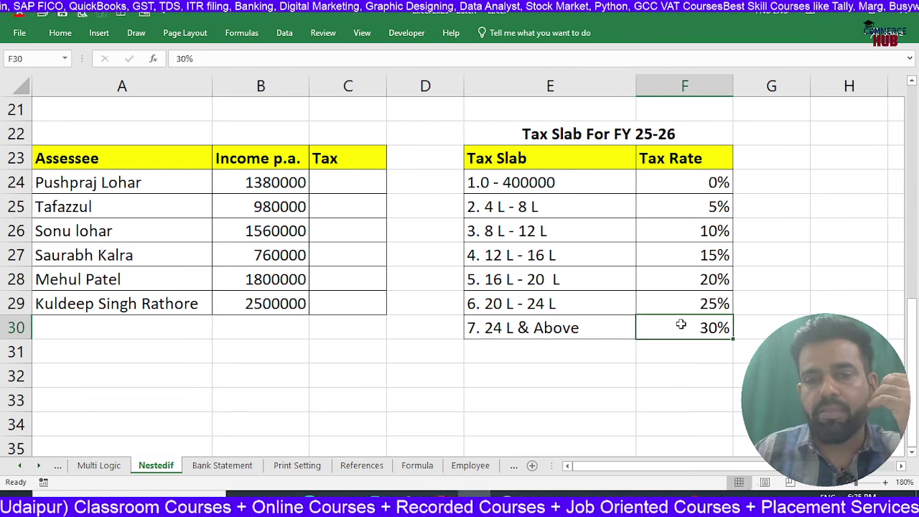
{"action": "left_click", "coordinate": [351, 186]}
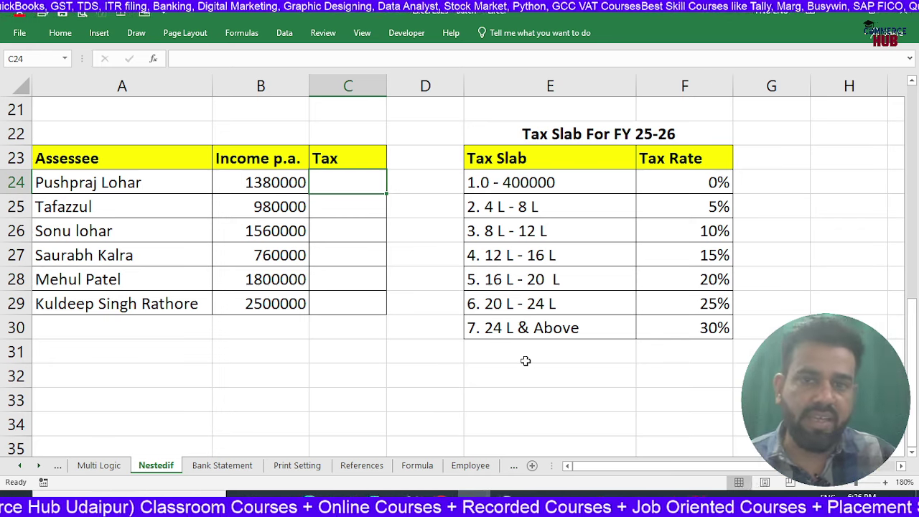
- Add the column header "Tax Amt" in G23, beside Tax Rate
{"action": "left_click", "coordinate": [770, 162]}
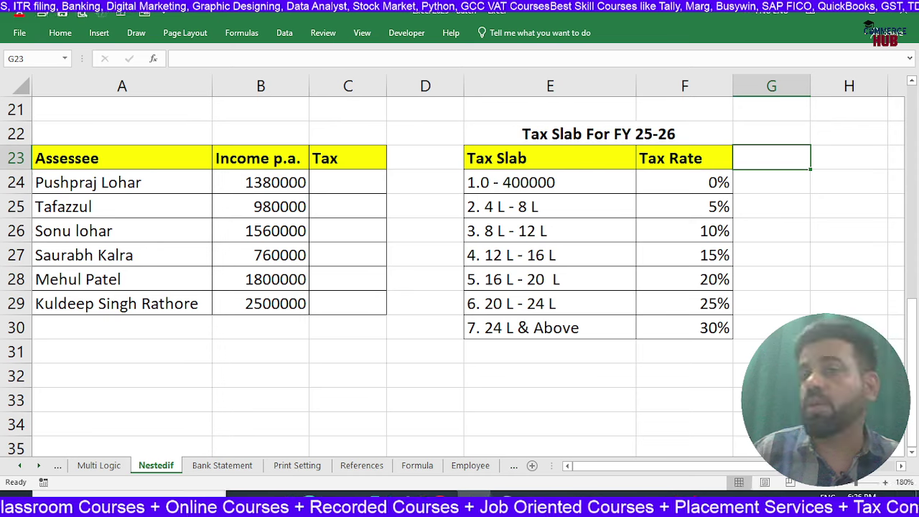
{"action": "type", "text": "Tax "}
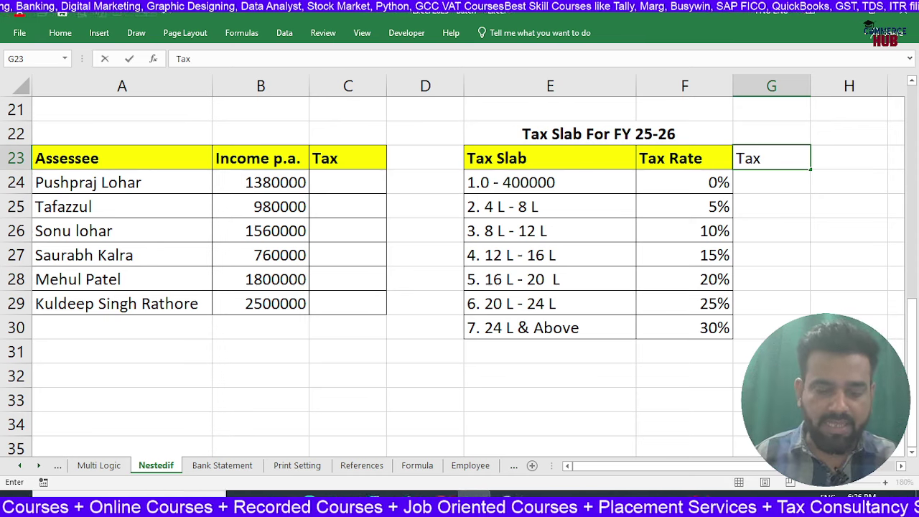
{"action": "type", "text": "Amt"}
{"action": "key", "text": "Return"}
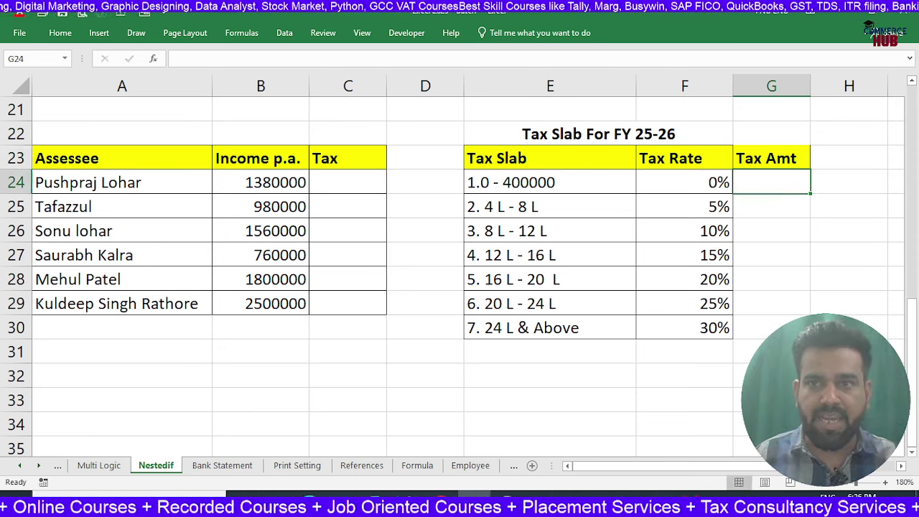
- Enter the tax amounts 0, 20000 and 40000 for the first three slabs in G24:G26
{"action": "type", "text": "0"}
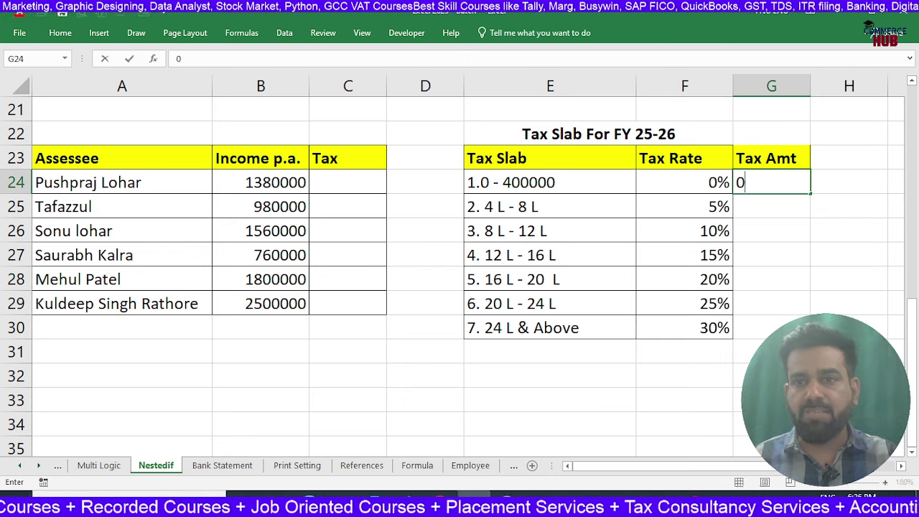
{"action": "key", "text": "Return"}
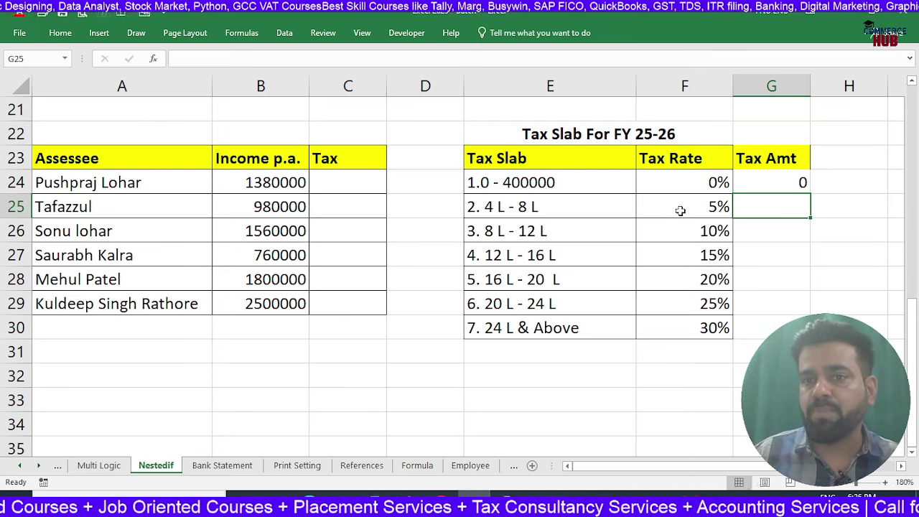
{"action": "type", "text": "20000"}
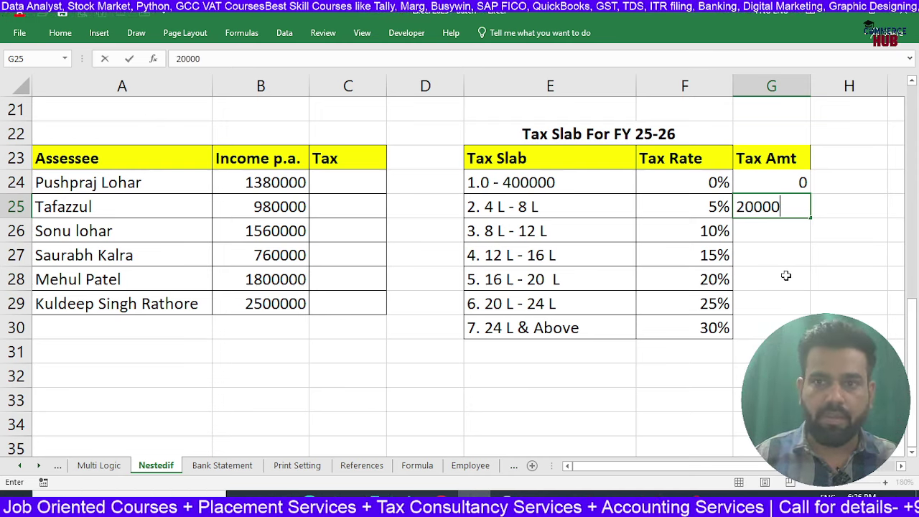
{"action": "key", "text": "Return"}
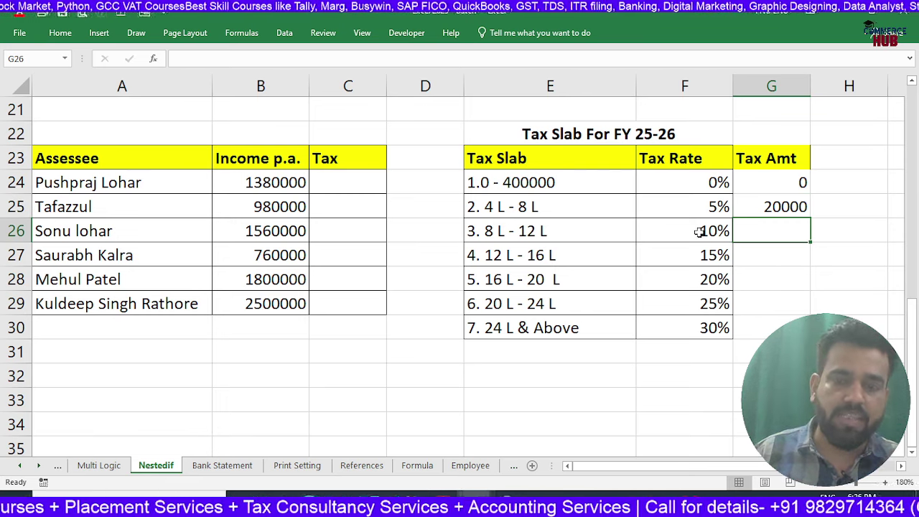
{"action": "type", "text": "40000"}
{"action": "key", "text": "Return"}
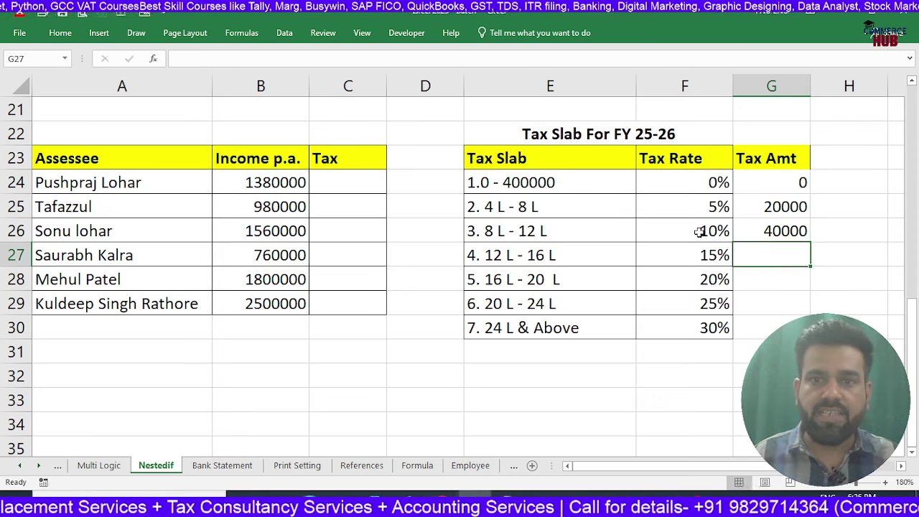
- Enter the tax amounts 60000, 80000 and 100000 for the fourth to sixth slabs in G27:G29
{"action": "left_click", "coordinate": [618, 255]}
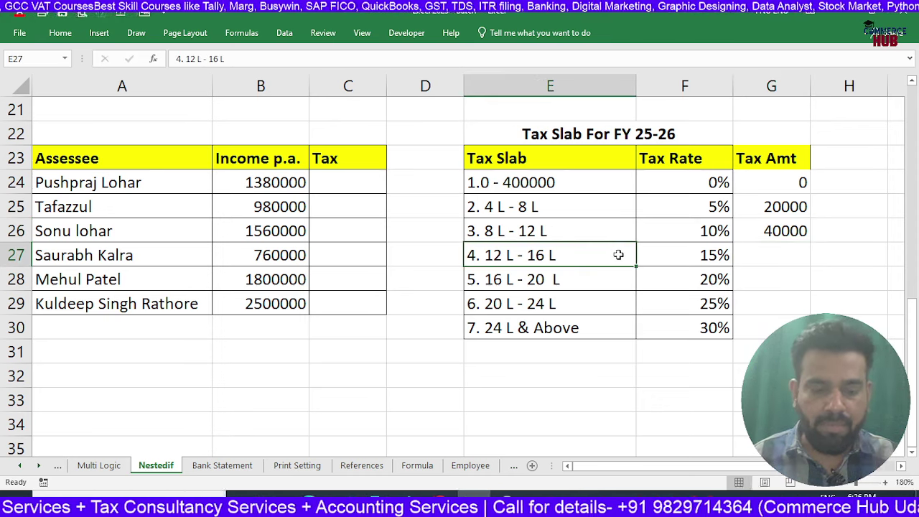
{"action": "key", "text": "Right"}
{"action": "key", "text": "Right"}
{"action": "type", "text": "6000"}
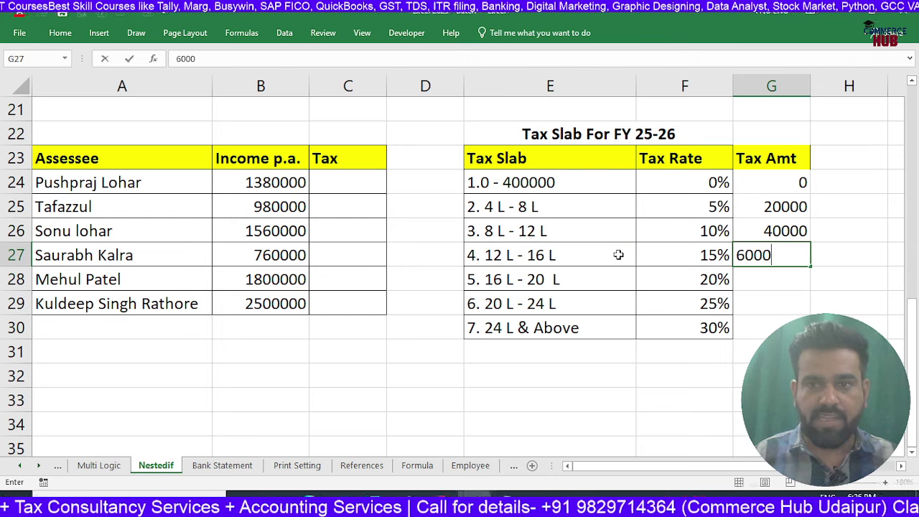
{"action": "type", "text": "0"}
{"action": "key", "text": "Return"}
{"action": "key", "text": "Left"}
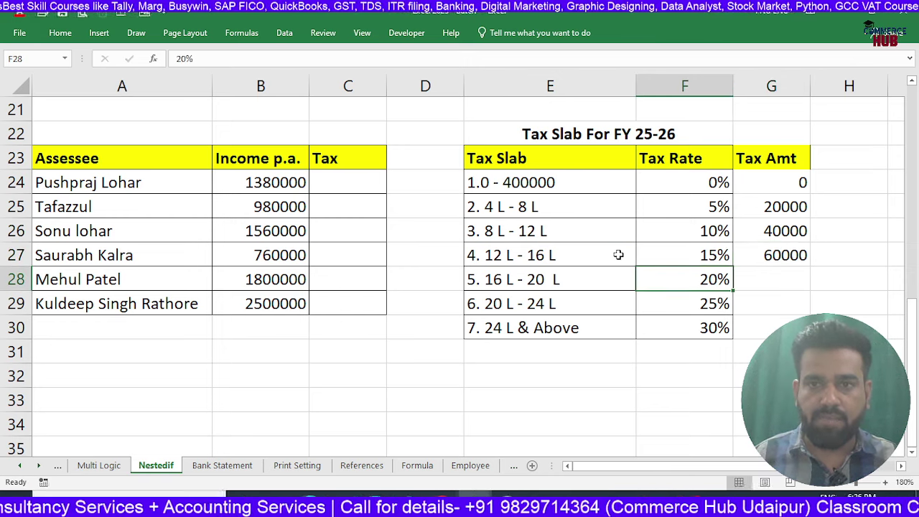
{"action": "key", "text": "Right"}
{"action": "type", "text": "80000"}
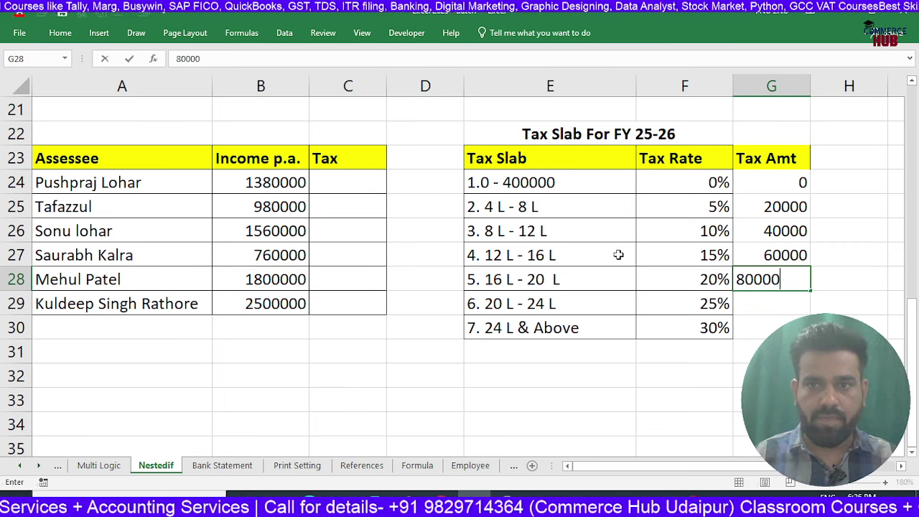
{"action": "key", "text": "Return"}
{"action": "type", "text": "100000"}
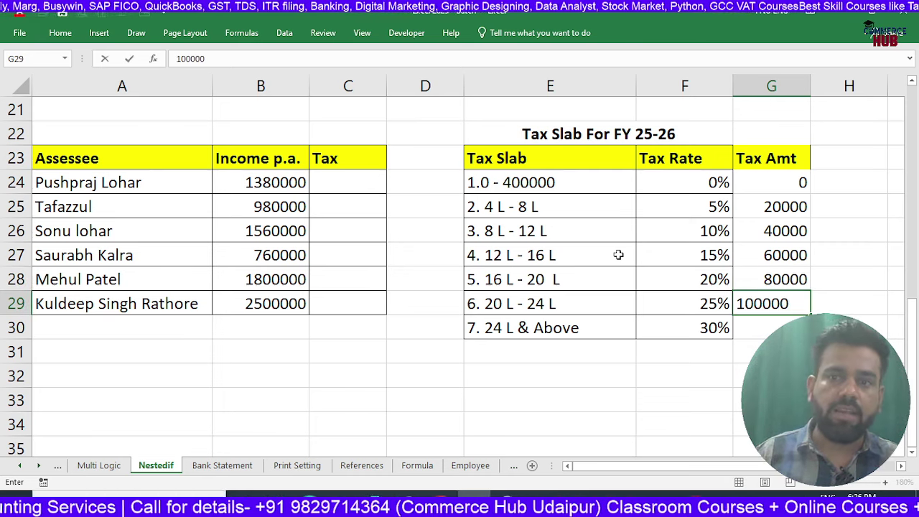
{"action": "key", "text": "Return"}
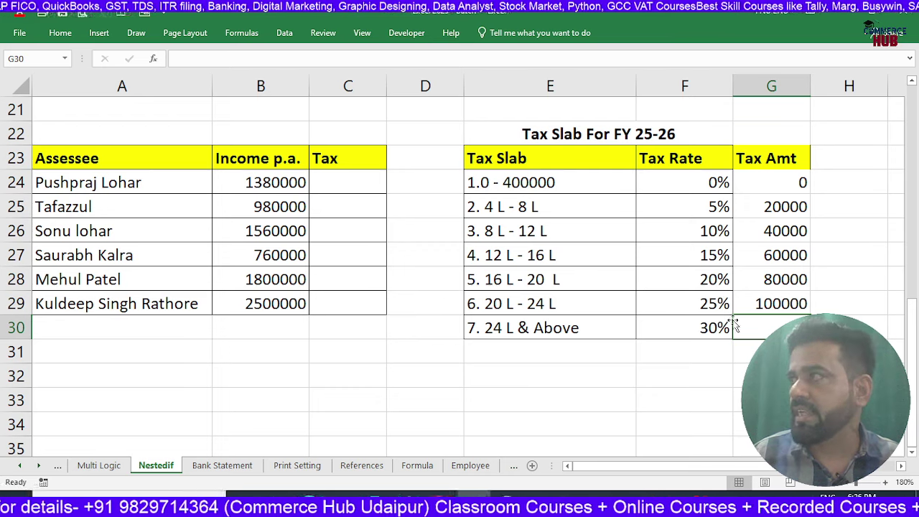
- Add the column header "Cumulative" in H23, beside Tax Amt
{"action": "left_click_drag", "start_coordinate": [782, 182], "coordinate": [783, 303]}
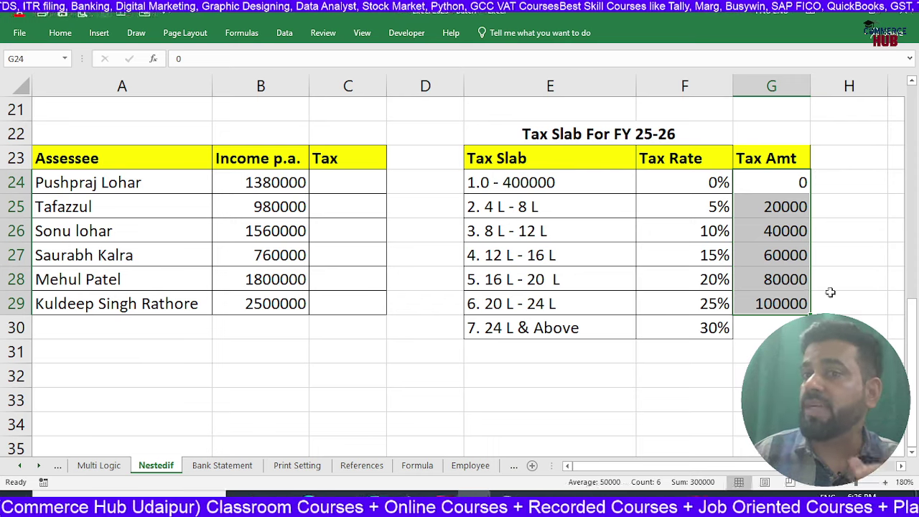
{"action": "left_click", "coordinate": [824, 166]}
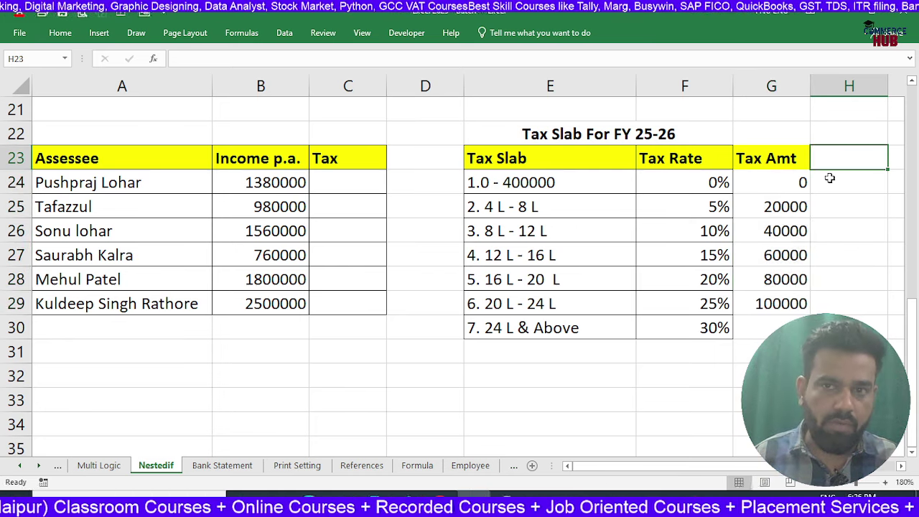
{"action": "type", "text": "Cumm"}
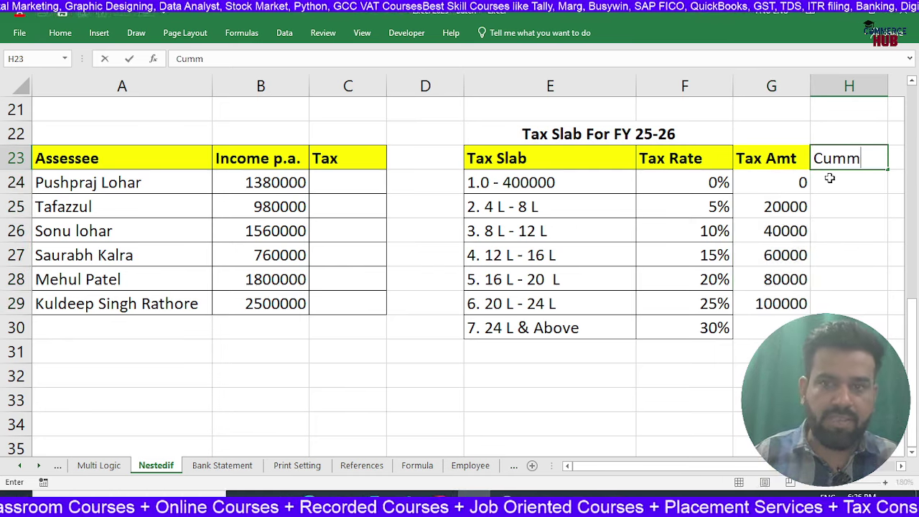
{"action": "key", "text": "BackSpace"}
{"action": "type", "text": "ulative"}
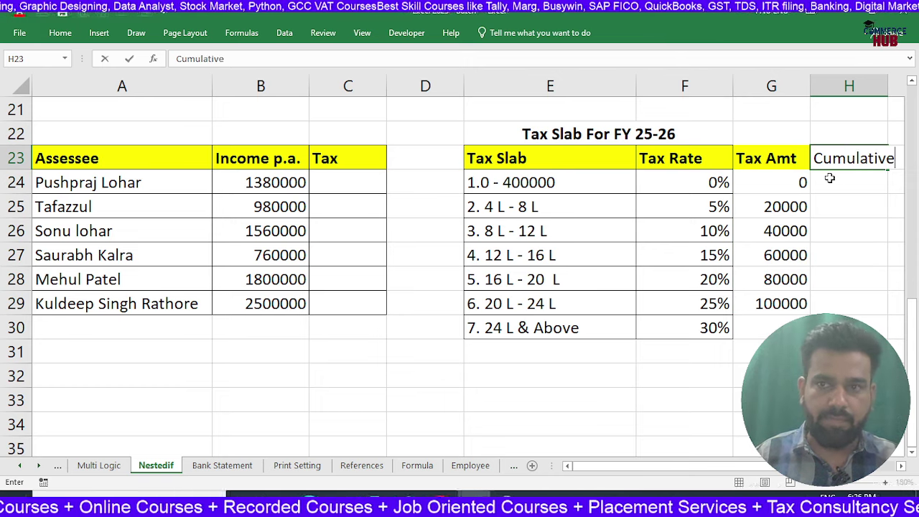
{"action": "key", "text": "Return"}
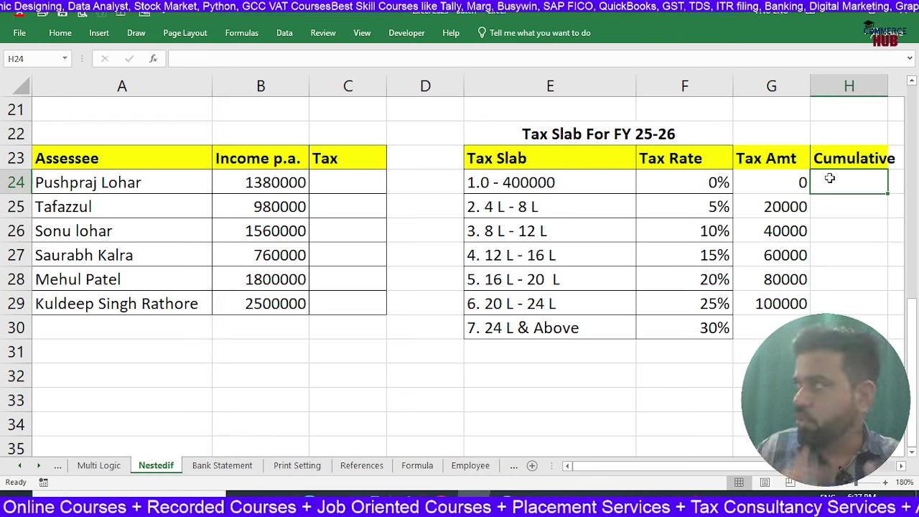
- Fill the Cumulative column with 0 in H24 and the running total =H24+G25 in H25, copied down through H29
{"action": "type", "text": "0"}
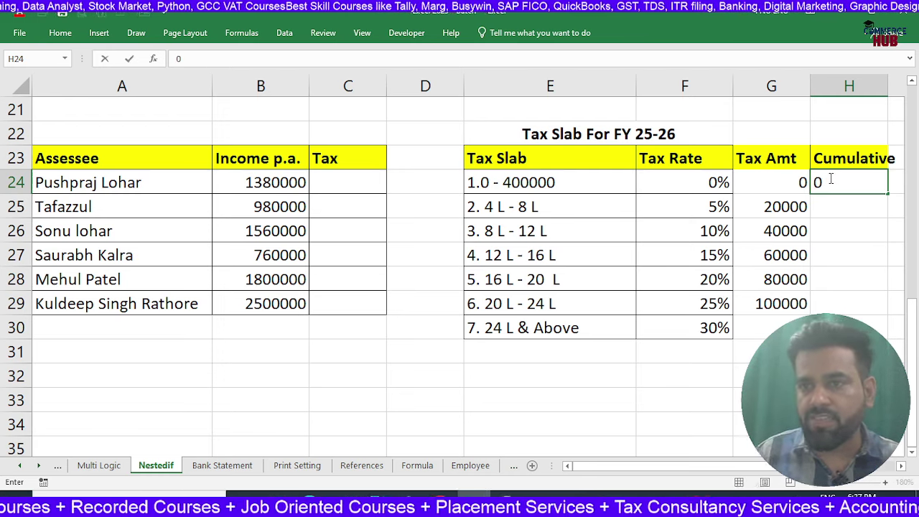
{"action": "key", "text": "Return"}
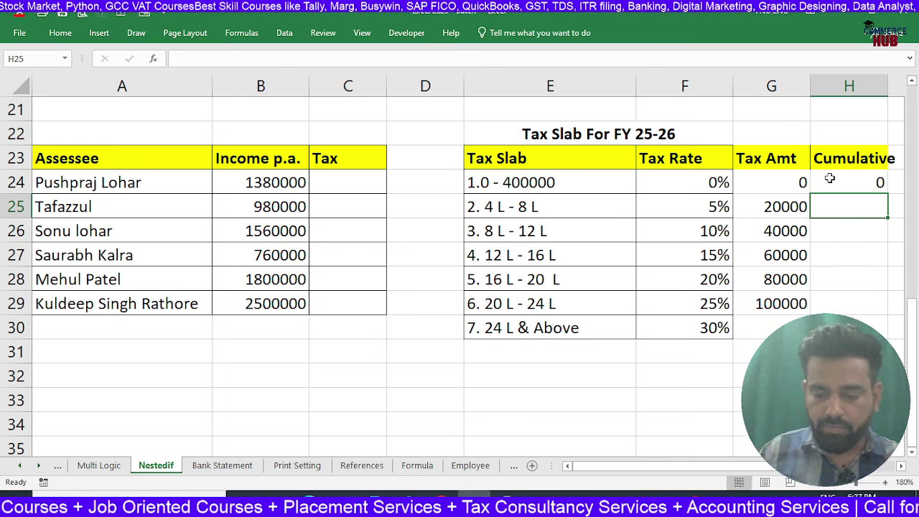
{"action": "type", "text": "="}
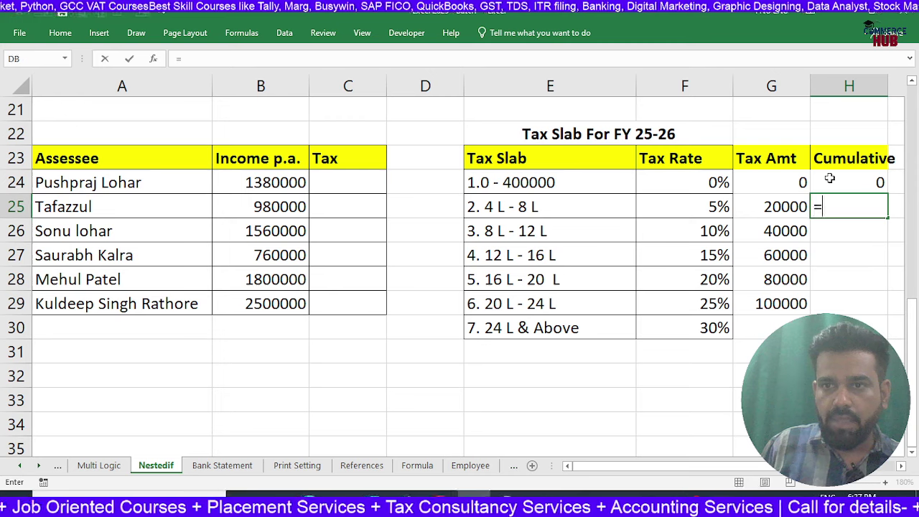
{"action": "left_click", "coordinate": [829, 178]}
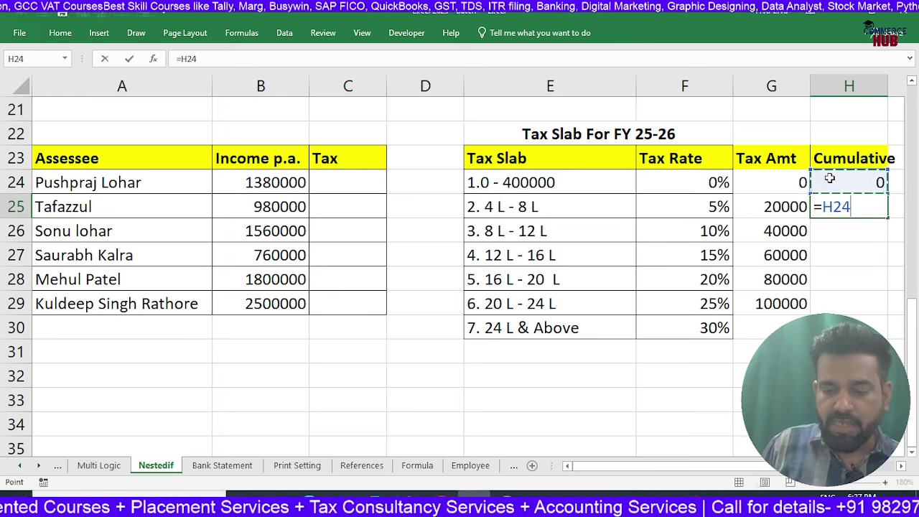
{"action": "type", "text": "+G25"}
{"action": "key", "text": "Return"}
{"action": "key", "text": "Up"}
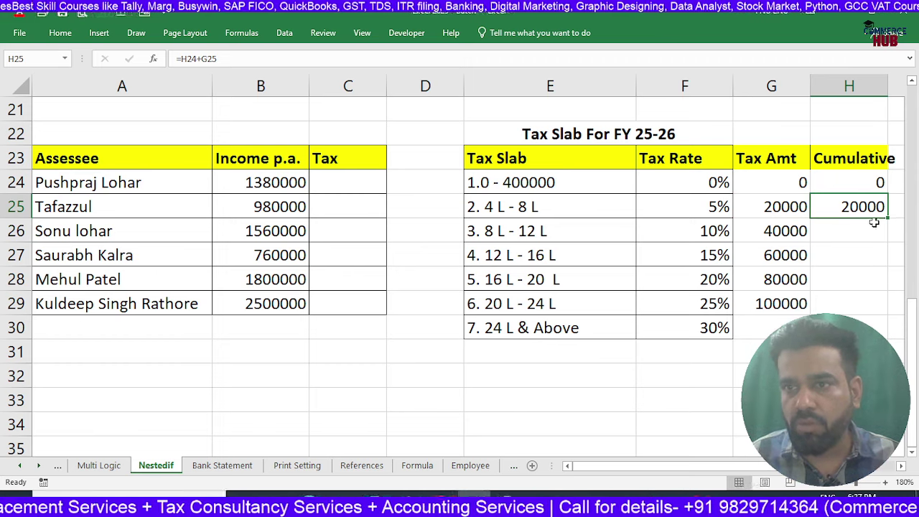
{"action": "left_click_drag", "start_coordinate": [888, 219], "coordinate": [880, 317]}
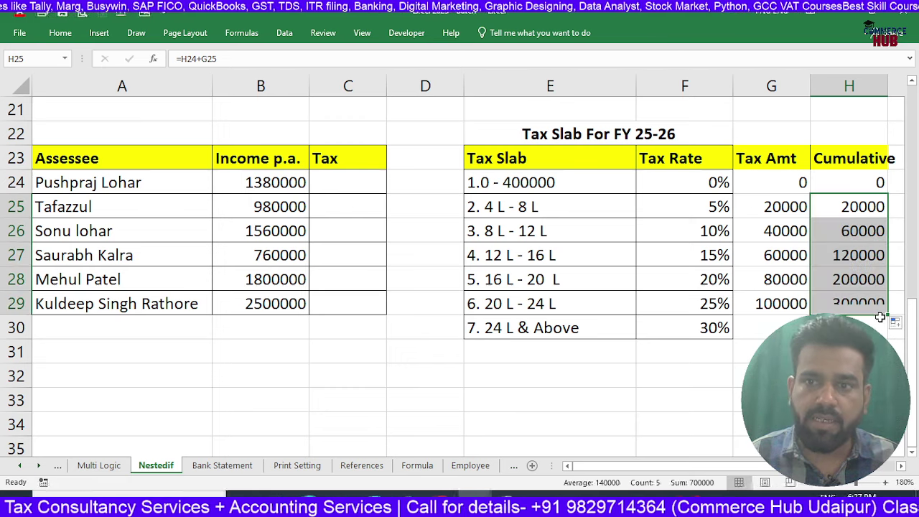
{"action": "left_click", "coordinate": [849, 352]}
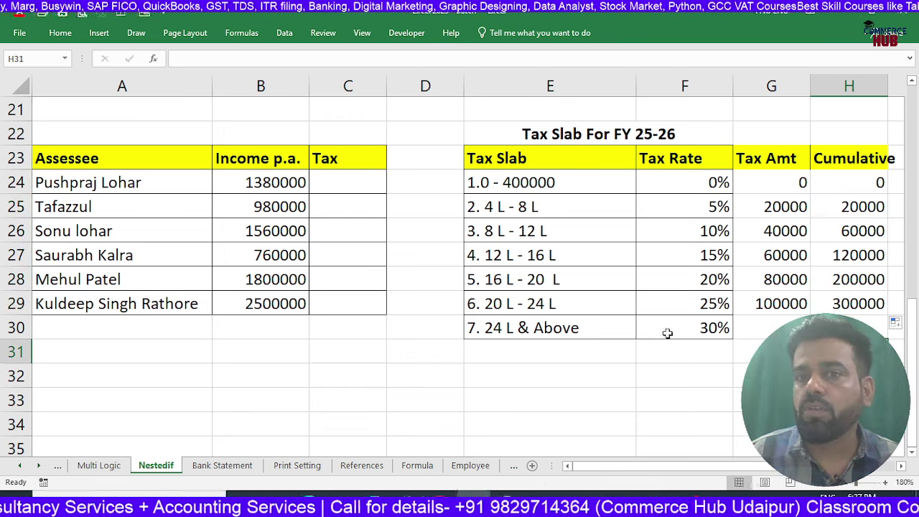
{"action": "left_click", "coordinate": [858, 305]}
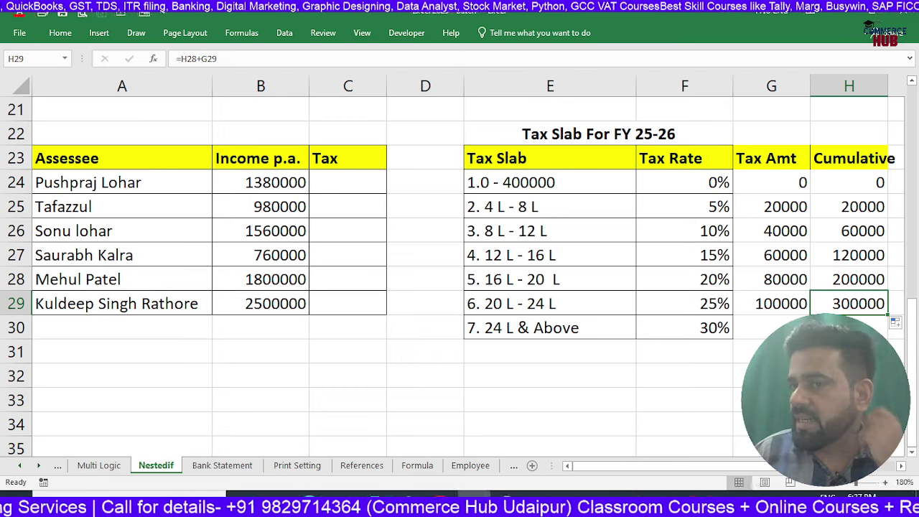
{"action": "left_click", "coordinate": [849, 328]}
{"action": "key", "text": "Up"}
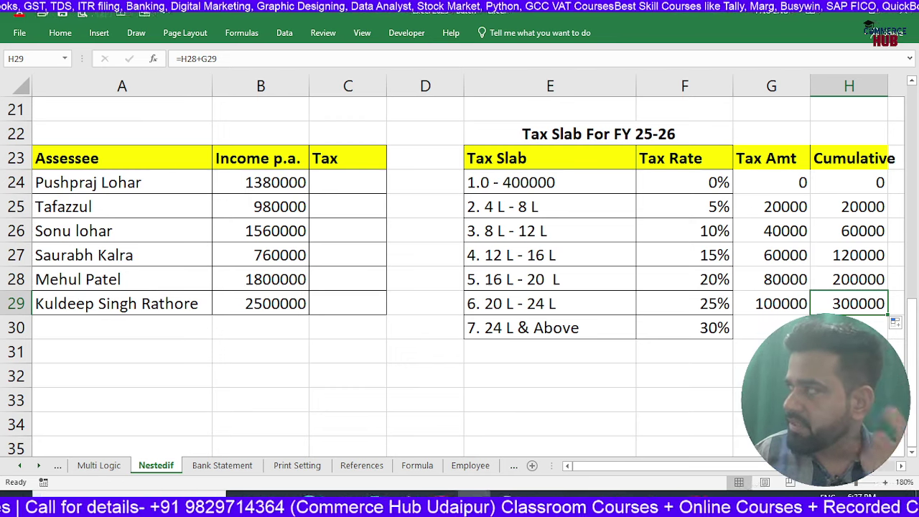
{"action": "key", "text": "Down"}
{"action": "key", "text": "Down"}
{"action": "key", "text": "Left"}
{"action": "key", "text": "Left"}
{"action": "key", "text": "Left"}
{"action": "key", "text": "Left"}
{"action": "key", "text": "Left"}
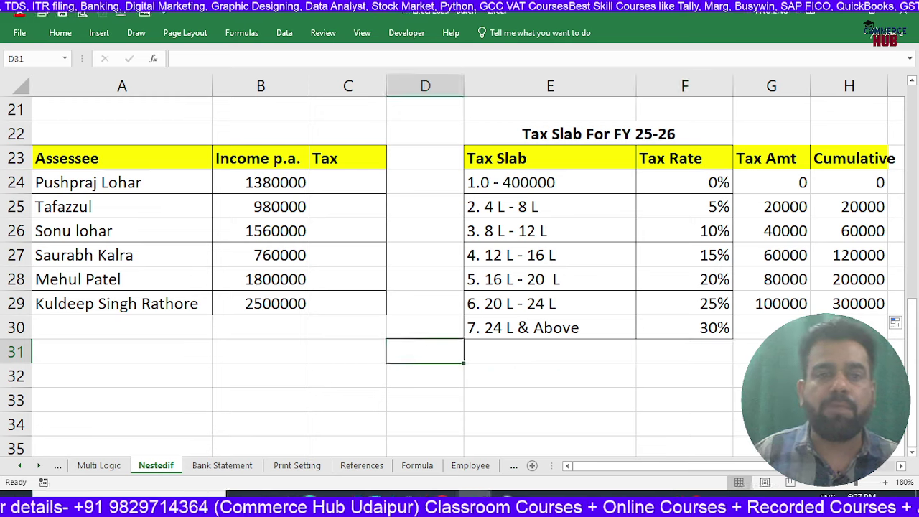
{"action": "key", "text": "Left"}
{"action": "key", "text": "Left"}
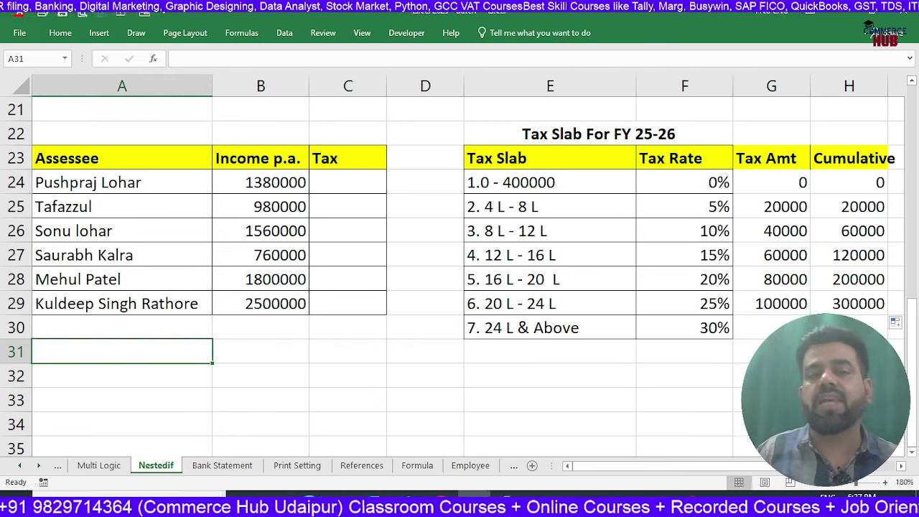
{"action": "key", "text": "Down"}
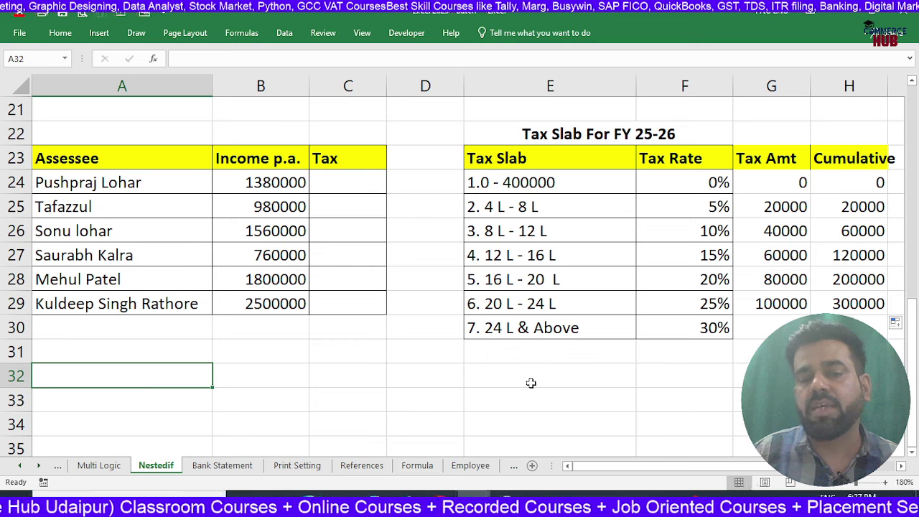
{"action": "left_click", "coordinate": [344, 177]}
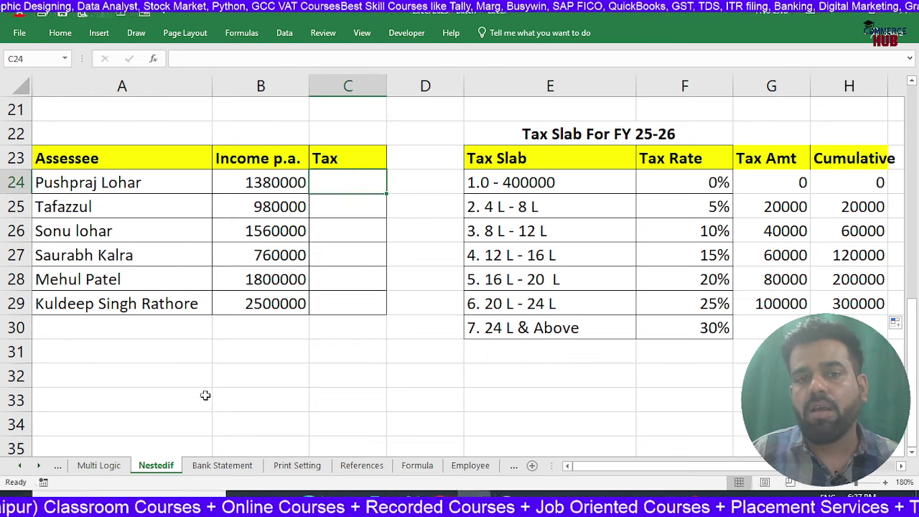
- Begin an IF formula in A32 that tests INCOME<=400000 and returns 0 when true
{"action": "left_click", "coordinate": [191, 376]}
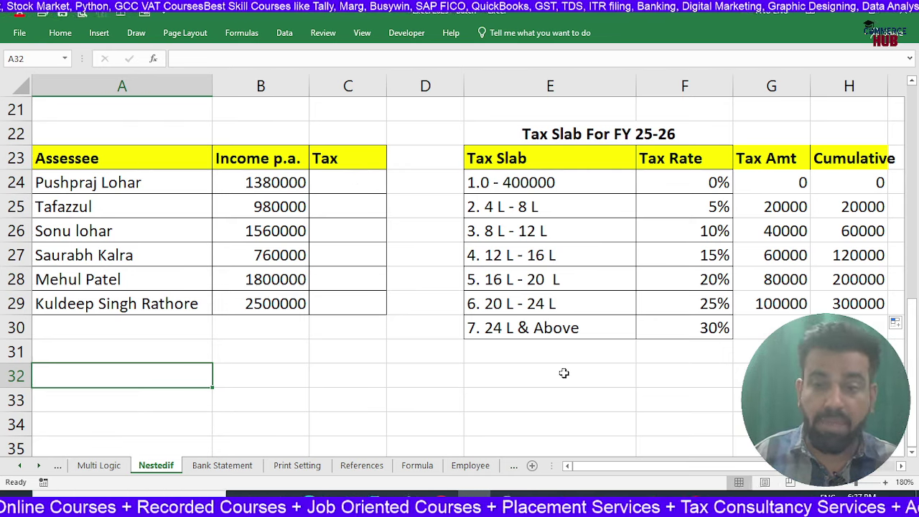
{"action": "type", "text": "=if"}
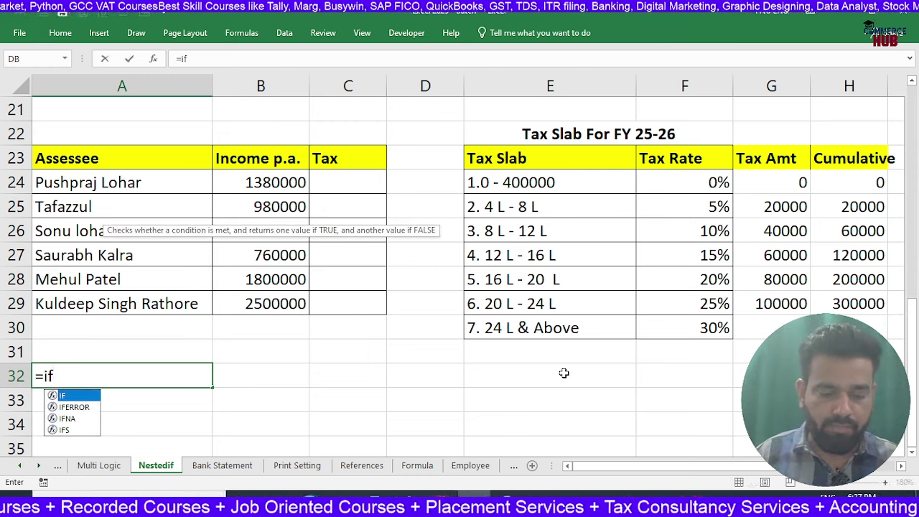
{"action": "key", "text": "BackSpace"}
{"action": "key", "text": "BackSpace"}
{"action": "type", "text": "IF"}
{"action": "type", "text": "("}
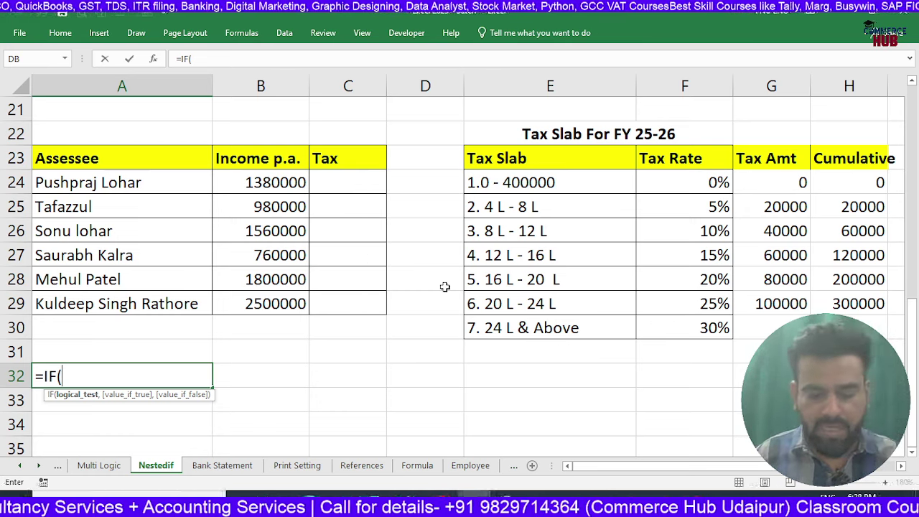
{"action": "type", "text": "INCOM"}
{"action": "key", "text": "BackSpace"}
{"action": "key", "text": "BackSpace"}
{"action": "key", "text": "BackSpace"}
{"action": "key", "text": "BackSpace"}
{"action": "key", "text": "BackSpace"}
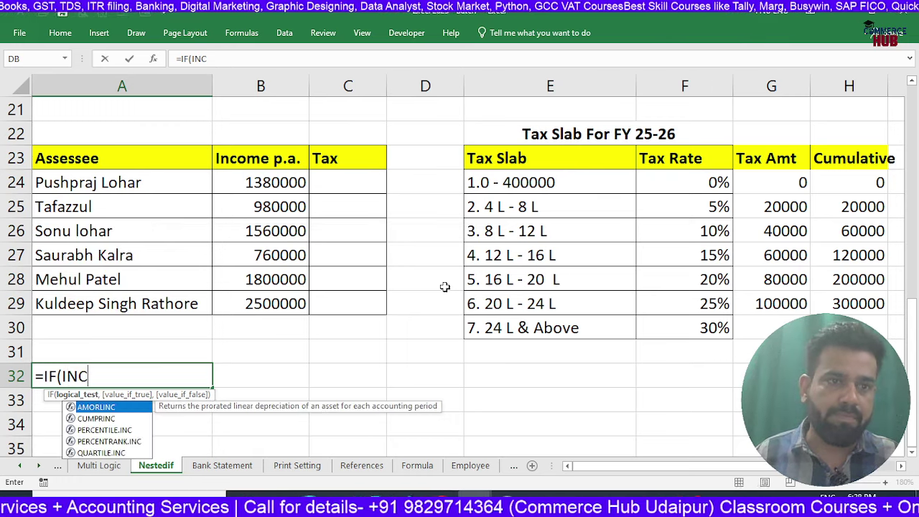
{"action": "type", "text": "INC"}
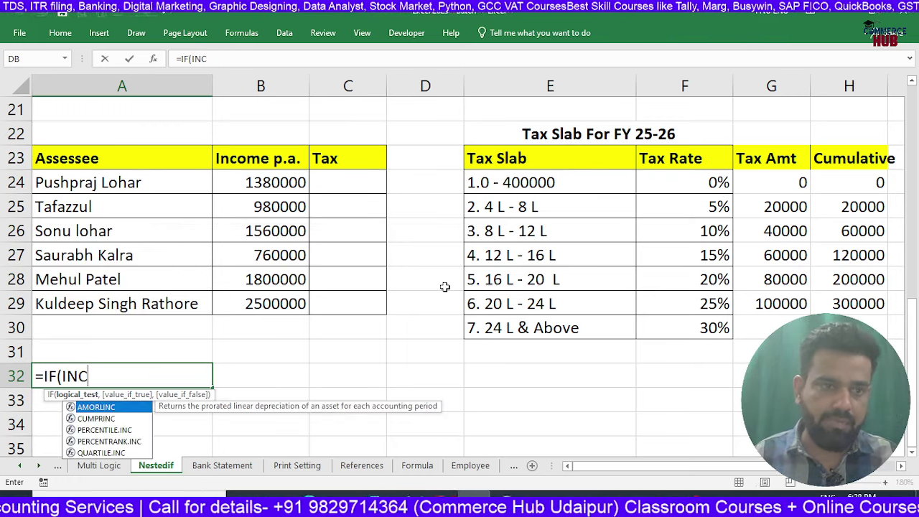
{"action": "key", "text": "BackSpace"}
{"action": "type", "text": "COME"}
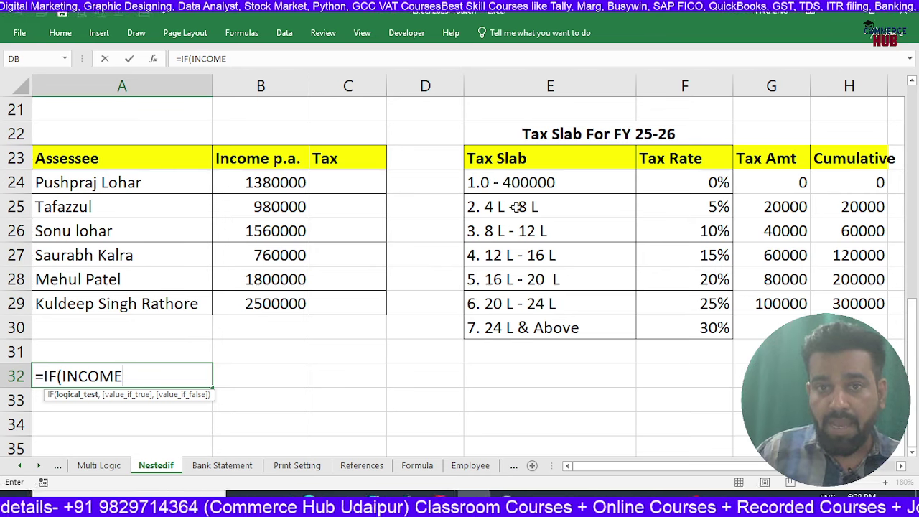
{"action": "type", "text": "<"}
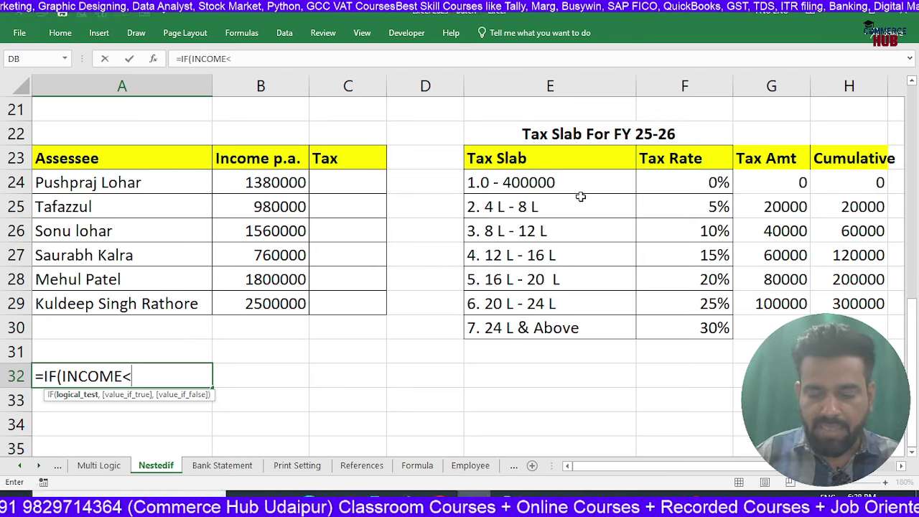
{"action": "type", "text": "=400000"}
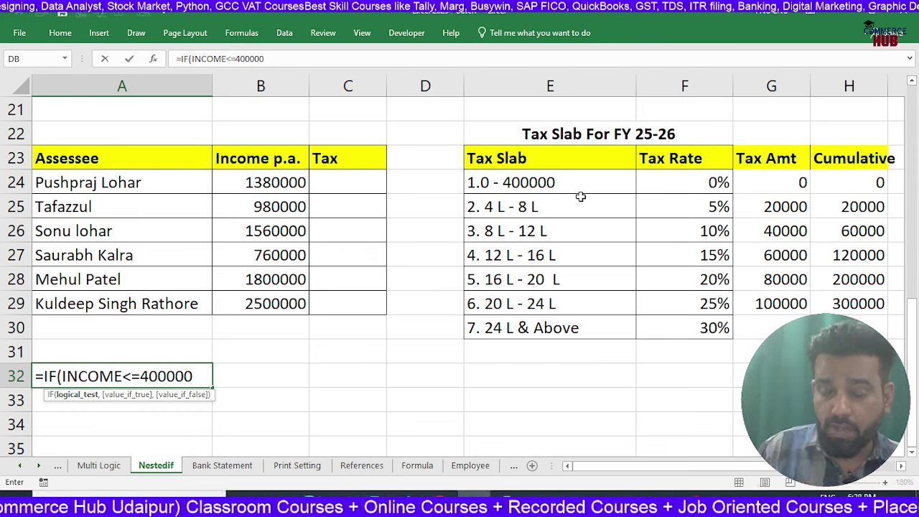
{"action": "type", "text": ","}
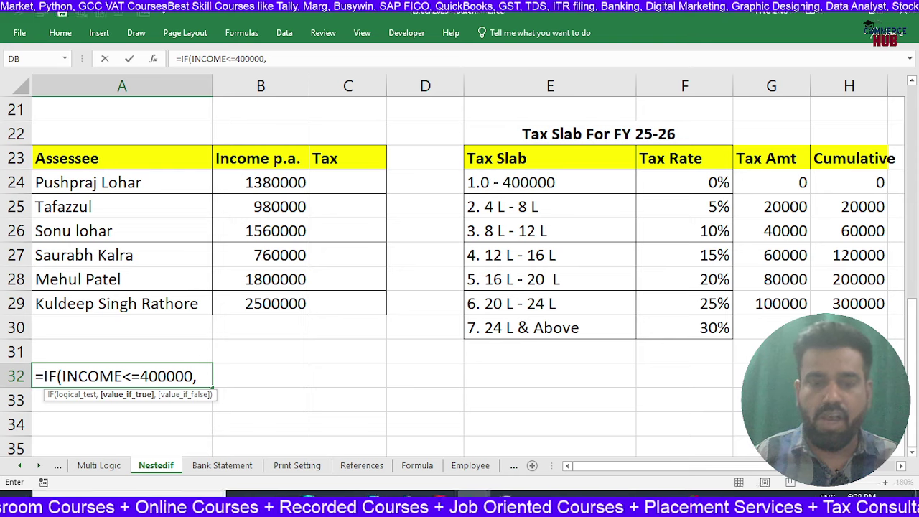
{"action": "type", "text": "0"}
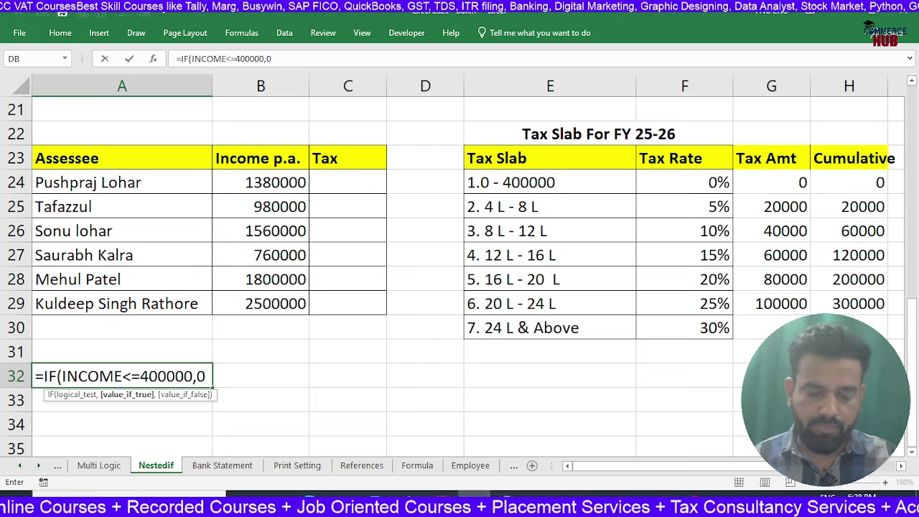
- Nest a second IF in the A32 formula that tests INCOME<=800000 and returns (INCOME-400000)*5% when true
{"action": "type", "text": ",IF"}
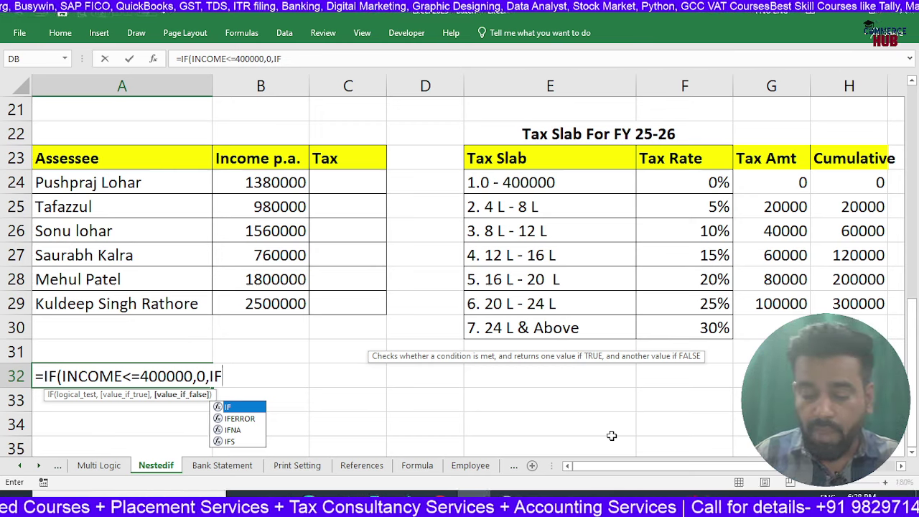
{"action": "type", "text": "("}
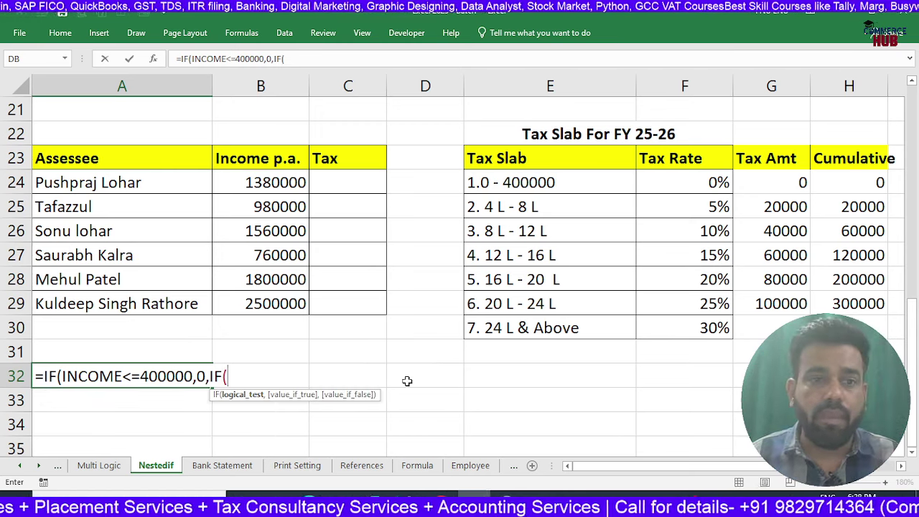
{"action": "type", "text": "INCOME"}
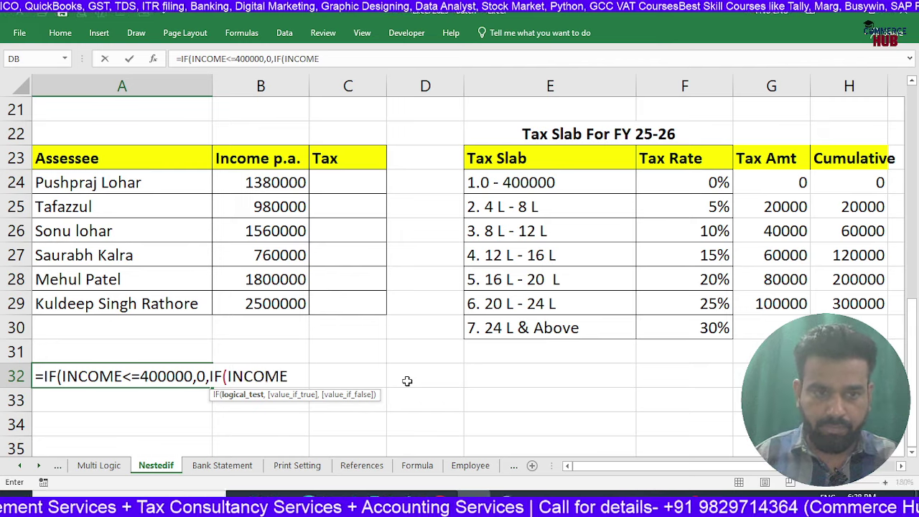
{"action": "type", "text": "<="}
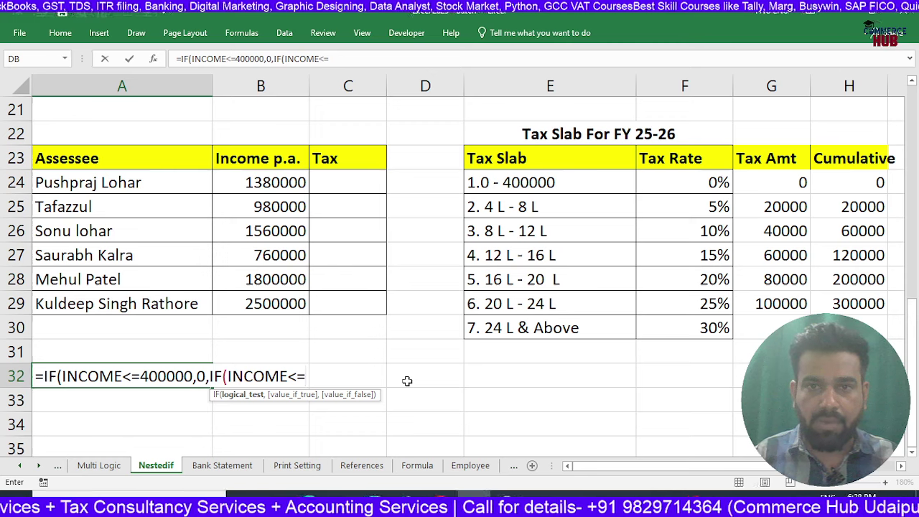
{"action": "type", "text": "80000"}
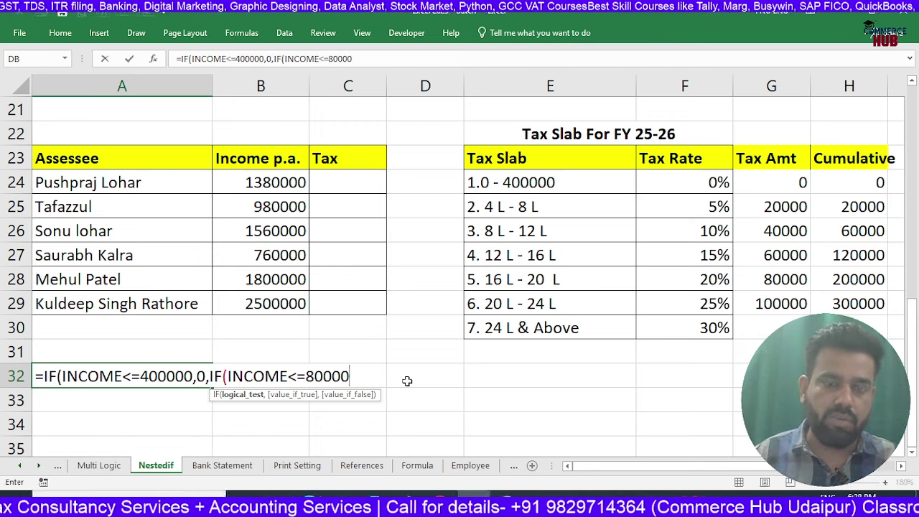
{"action": "type", "text": "0,"}
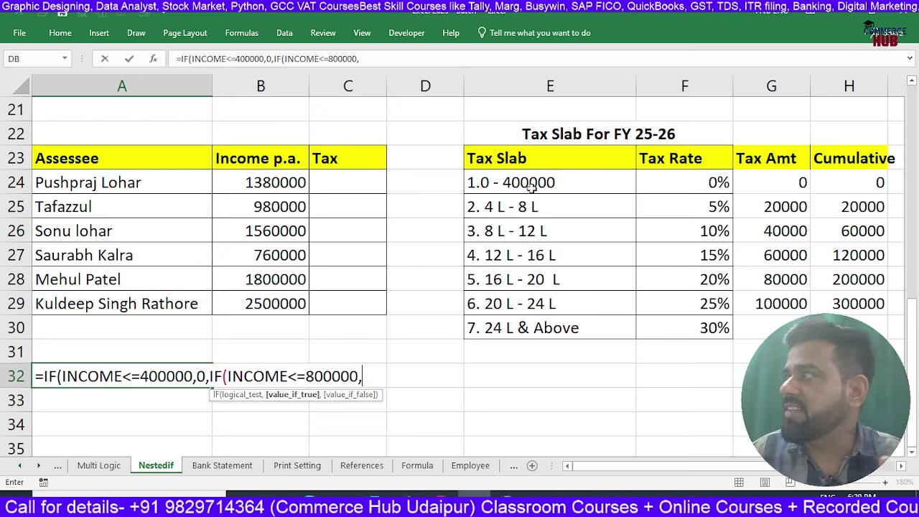
{"action": "type", "text": "(INCOME"}
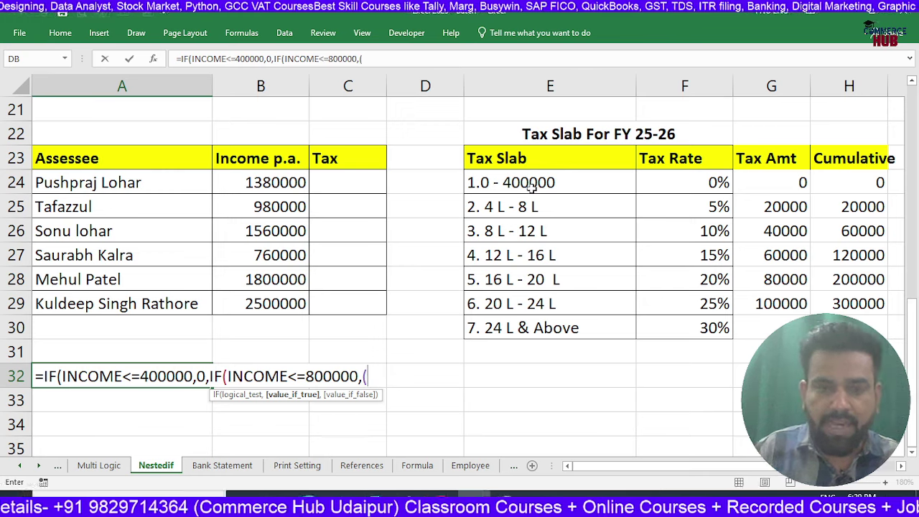
{"action": "type", "text": "-40000"}
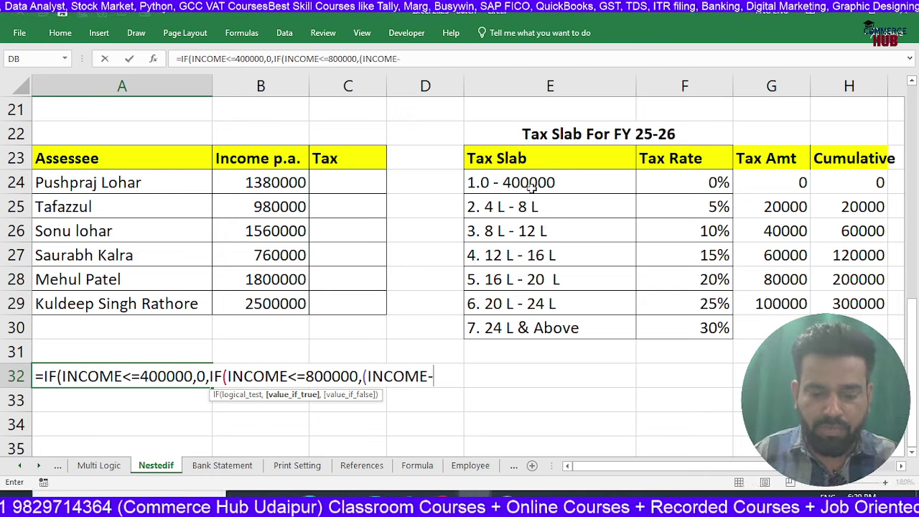
{"action": "type", "text": "0)*"}
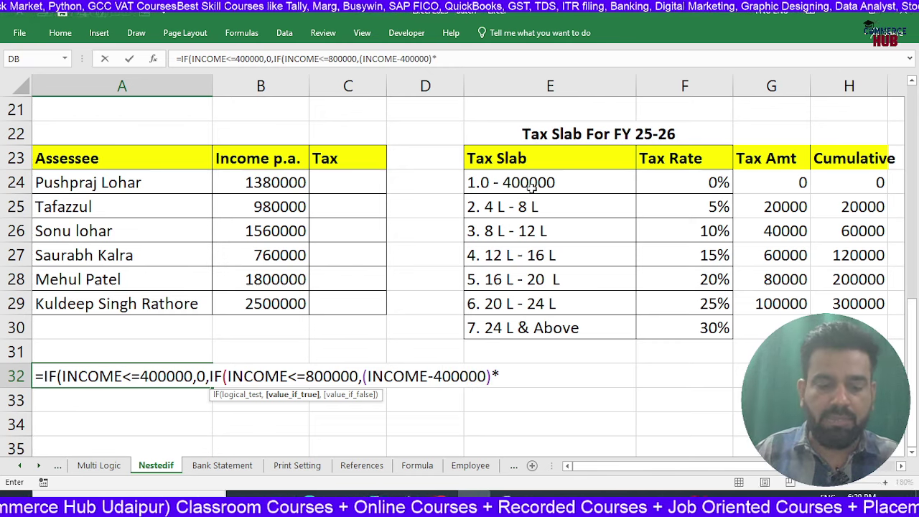
{"action": "type", "text": "5%"}
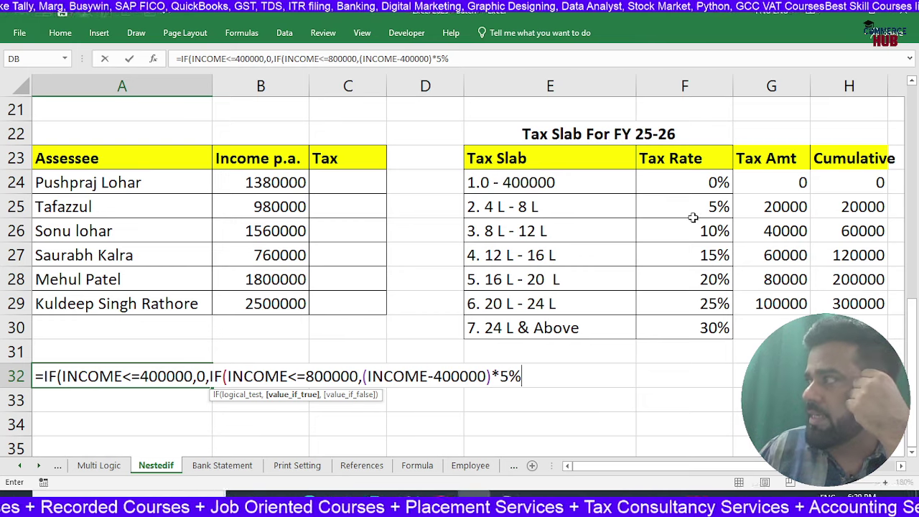
- Nest a third IF in the A32 formula that tests INCOME<=1200000
{"action": "type", "text": ",IF"}
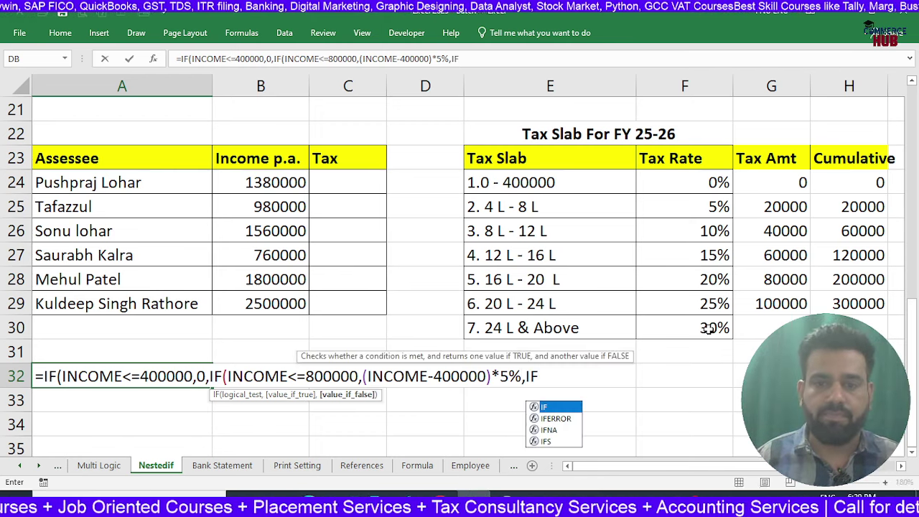
{"action": "type", "text": "("}
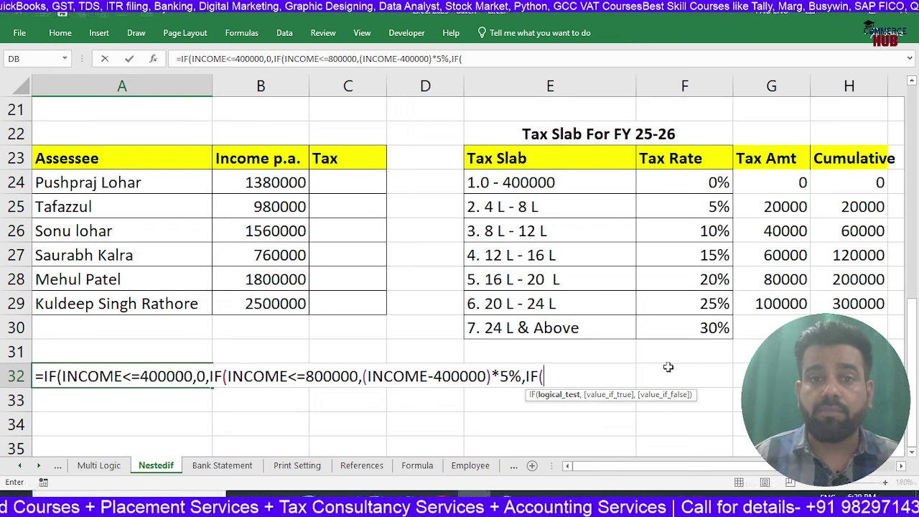
{"action": "type", "text": "INCOME"}
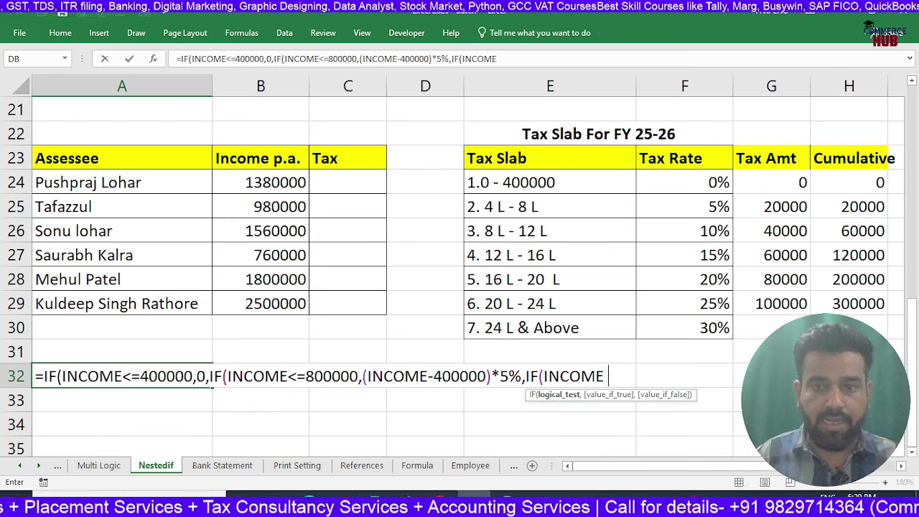
{"action": "type", "text": "<="}
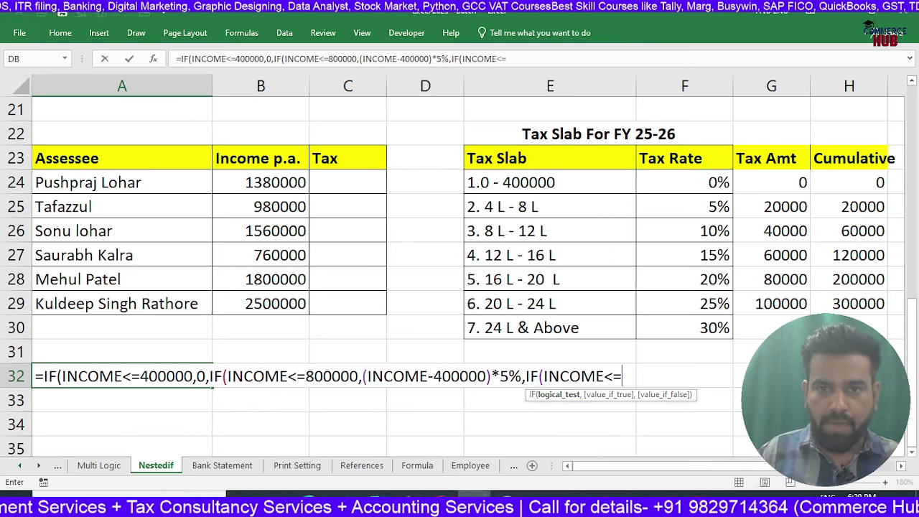
{"action": "type", "text": "1200000"}
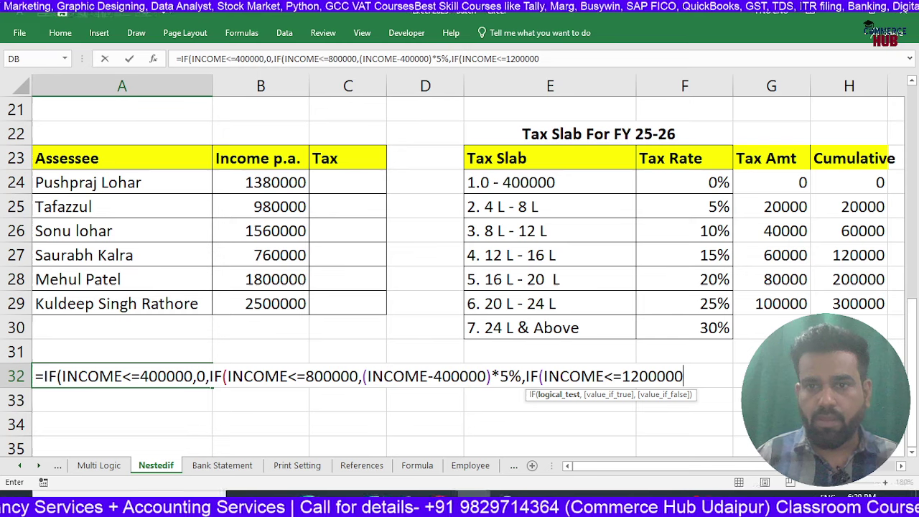
{"action": "type", "text": ","}
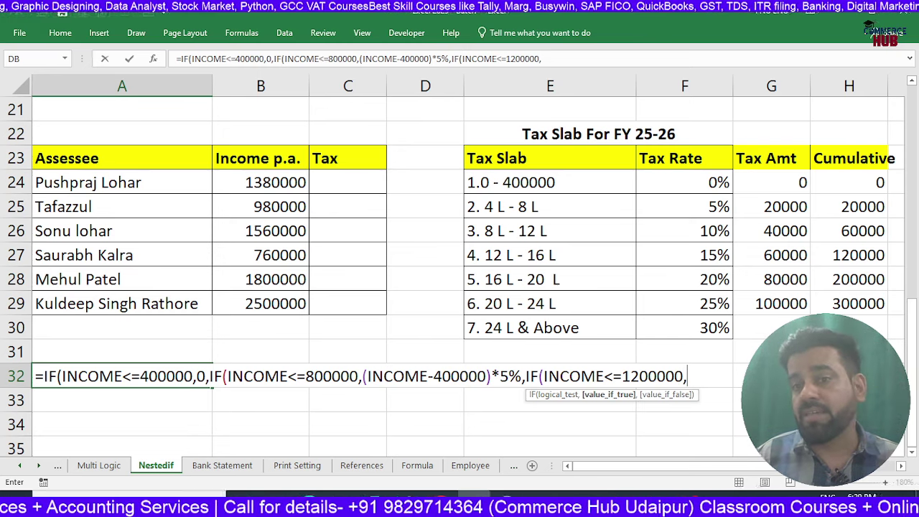
- Make the third IF in the A32 formula return (INCOME-800000)*10%+20000 when true
{"action": "type", "text": "("}
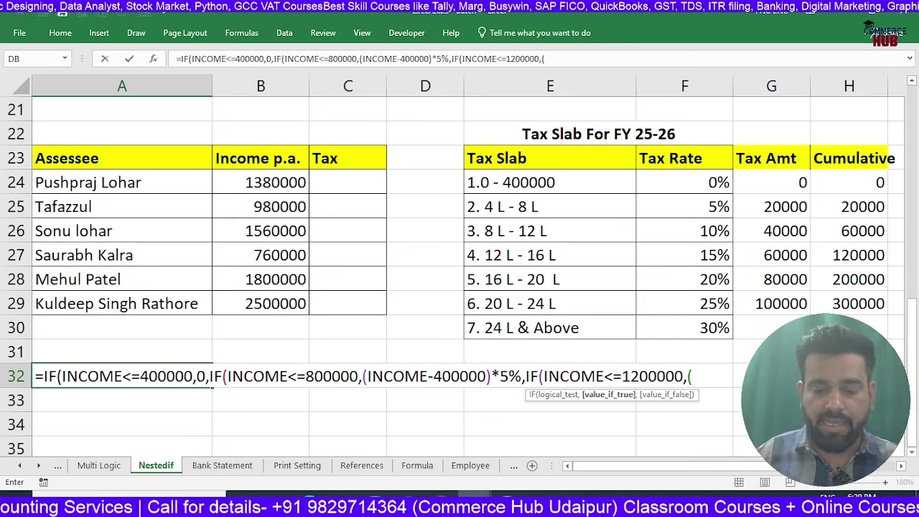
{"action": "type", "text": "INCOME"}
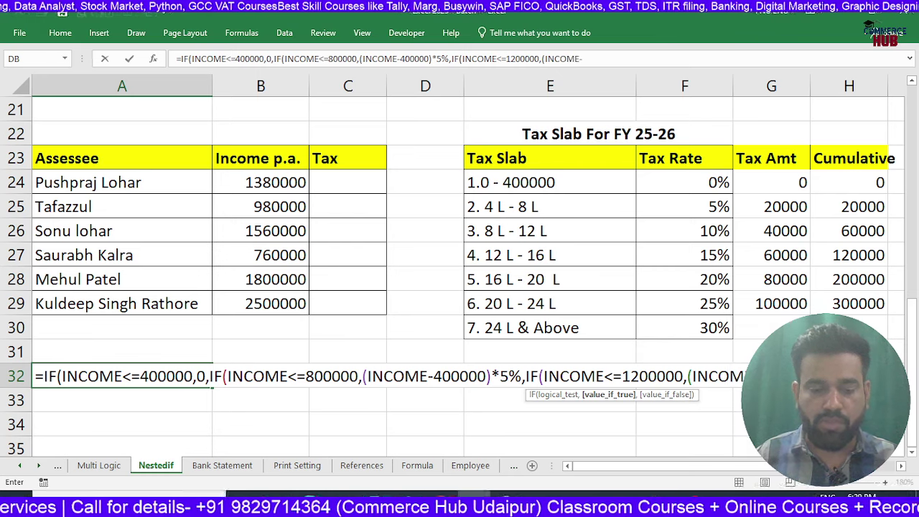
{"action": "type", "text": "-800000"}
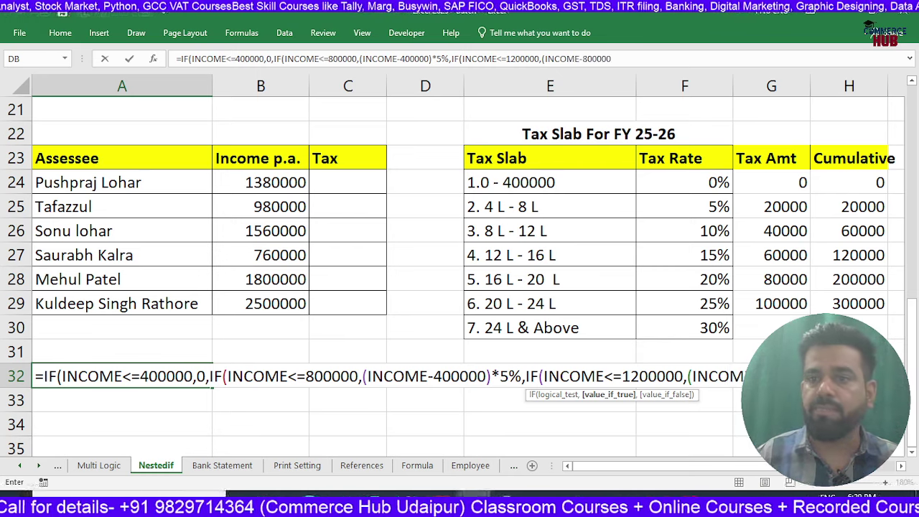
{"action": "type", "text": ")"}
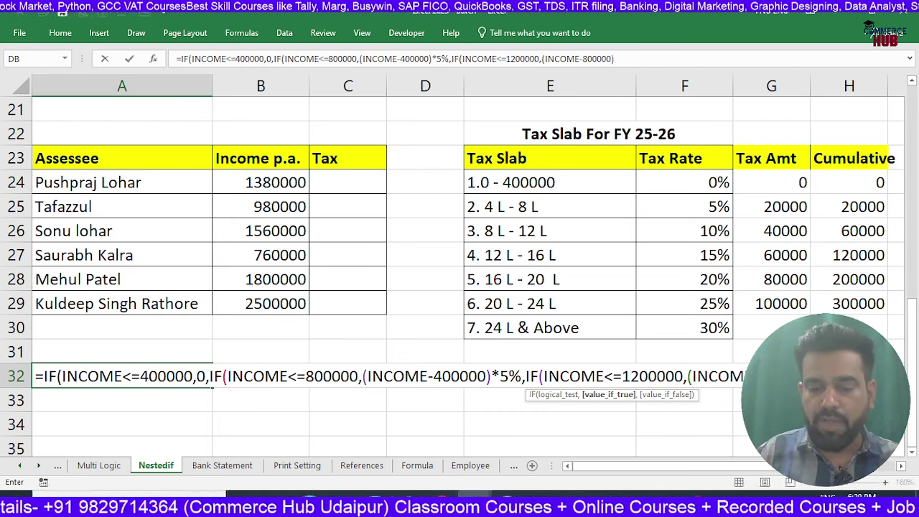
{"action": "type", "text": "*105"}
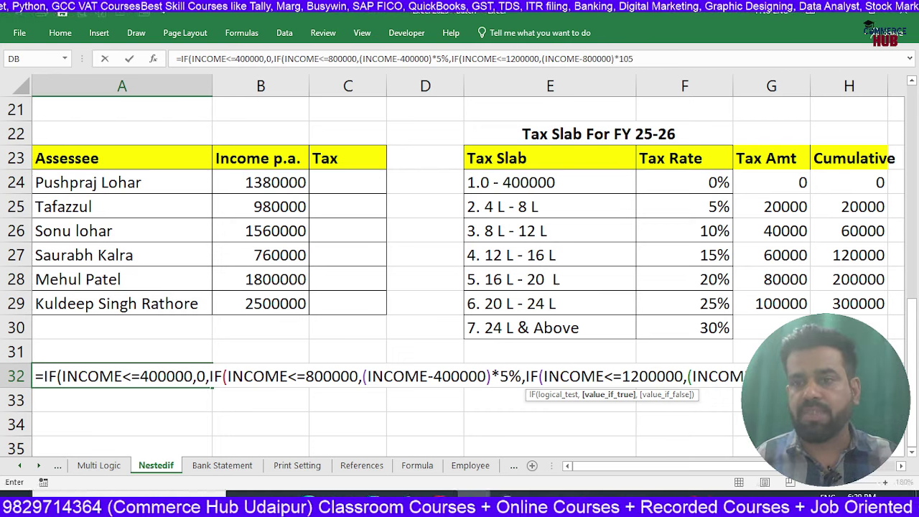
{"action": "key", "text": "BackSpace"}
{"action": "type", "text": "%"}
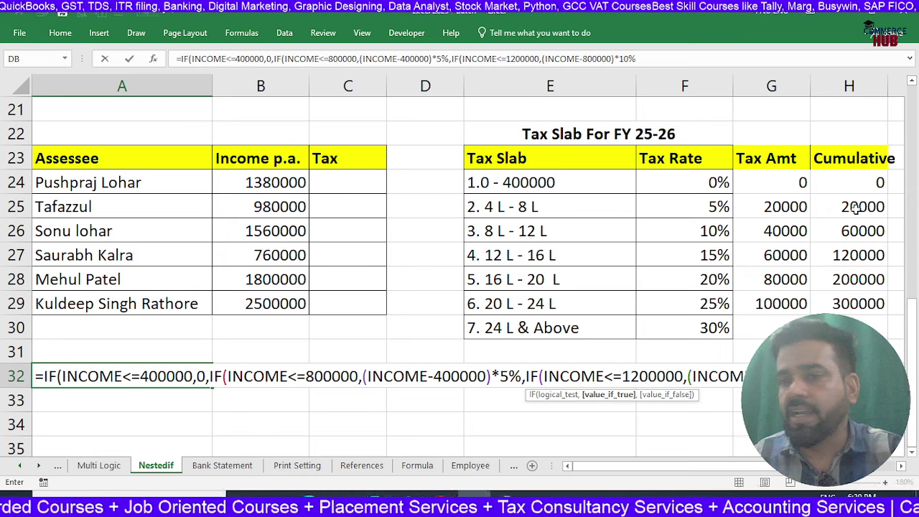
{"action": "type", "text": "+200"}
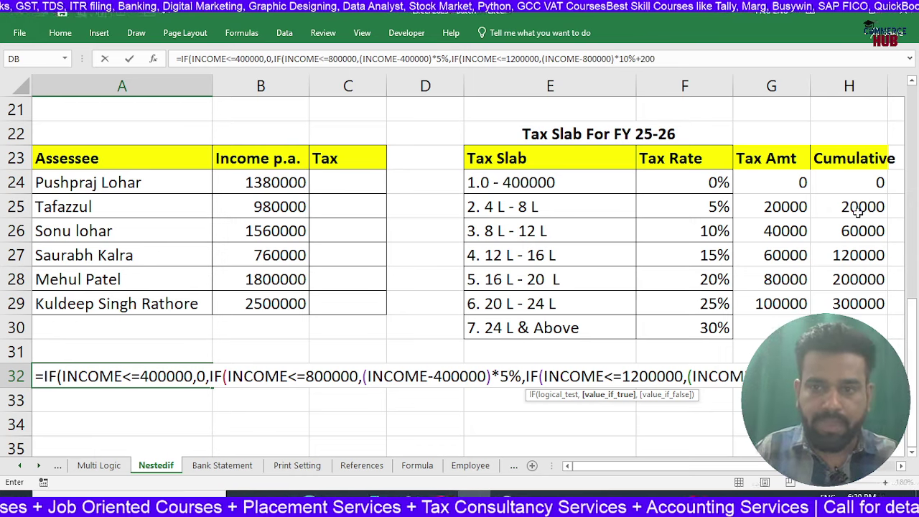
{"action": "type", "text": "00"}
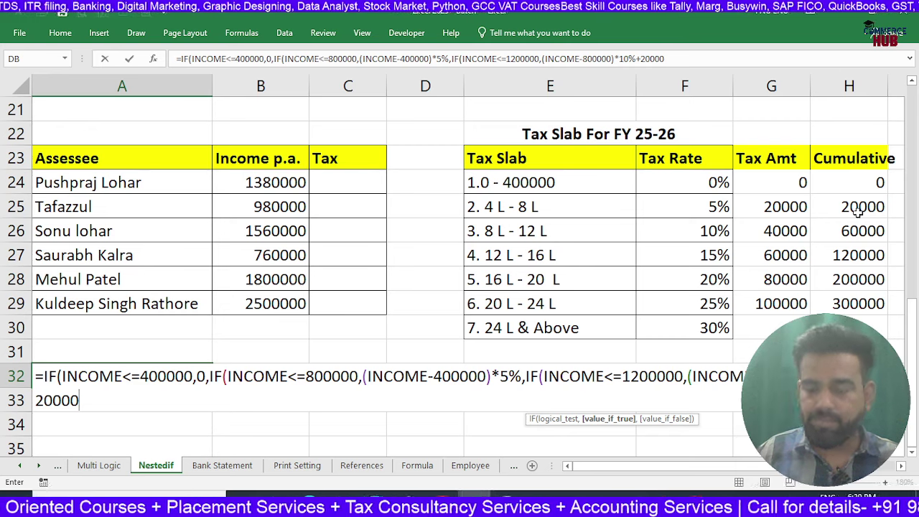
- Nest a fourth IF in the A32 formula that tests INCOME<=1600000
{"action": "type", "text": ",I"}
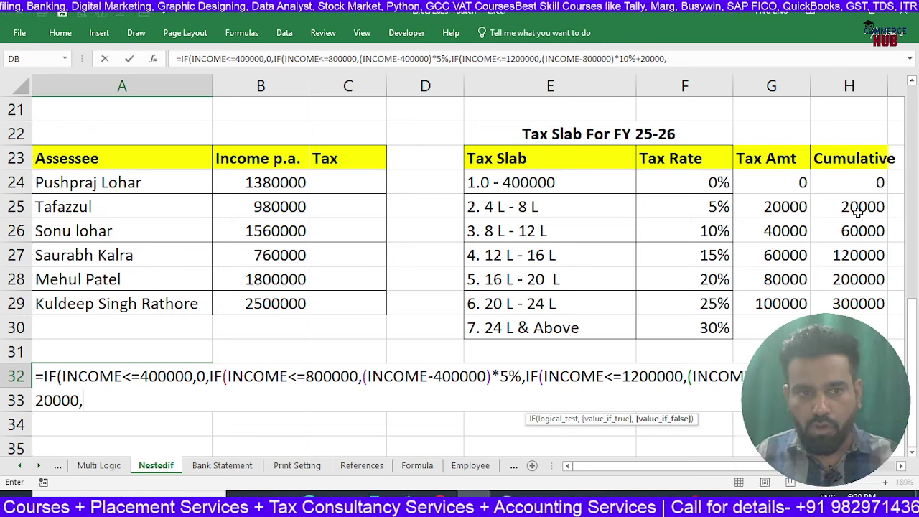
{"action": "type", "text": "F("}
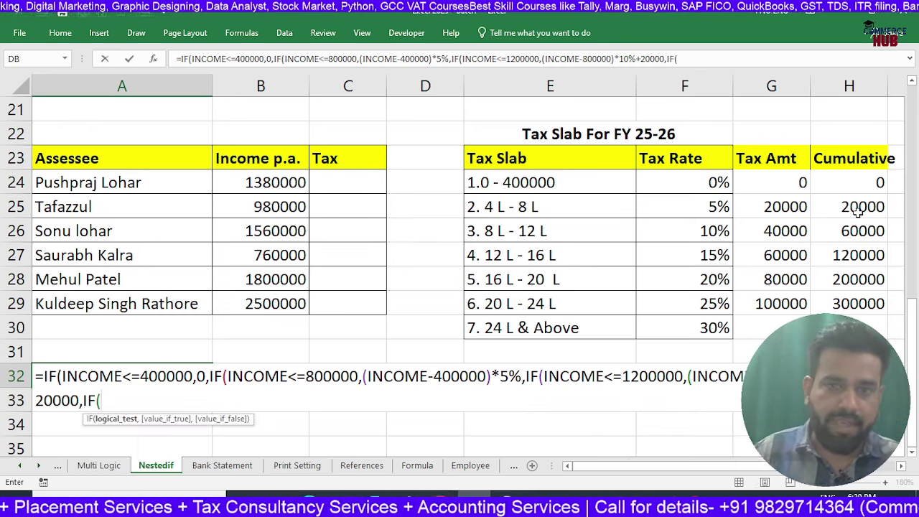
{"action": "type", "text": "INC"}
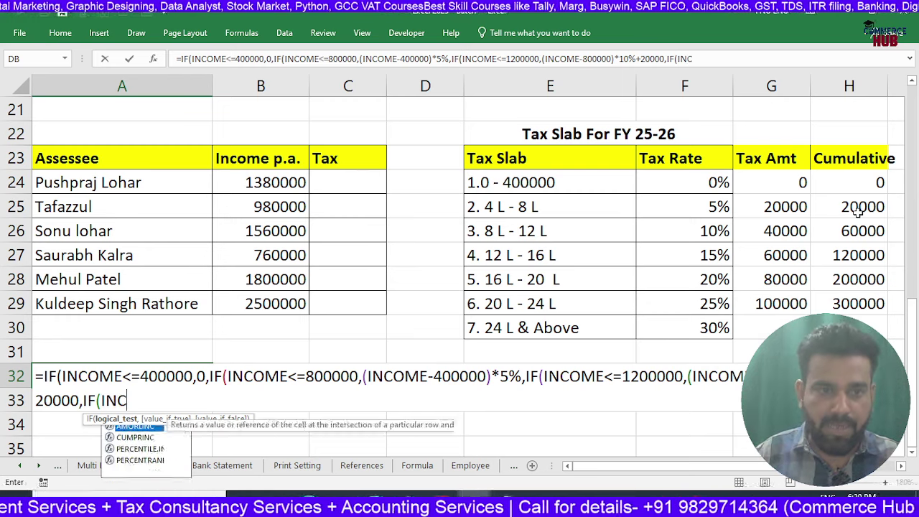
{"action": "type", "text": "OME<="}
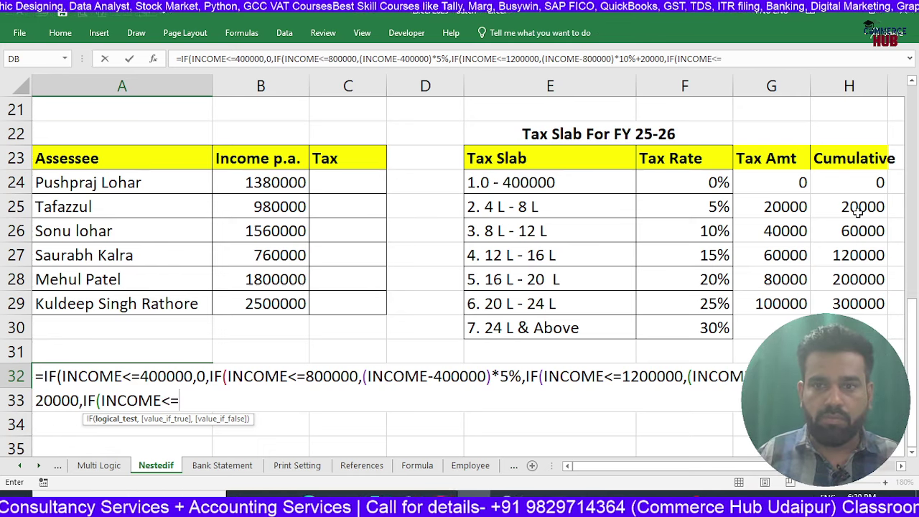
{"action": "type", "text": "16000"}
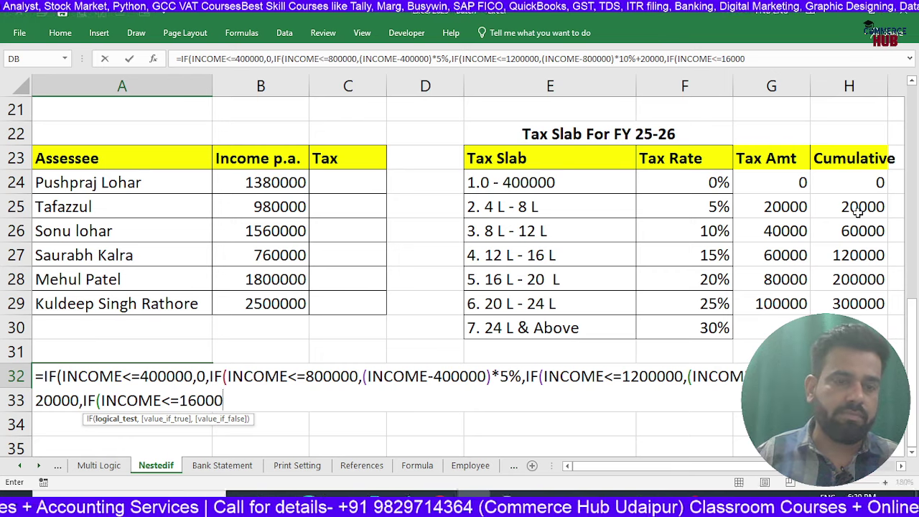
{"action": "type", "text": "00"}
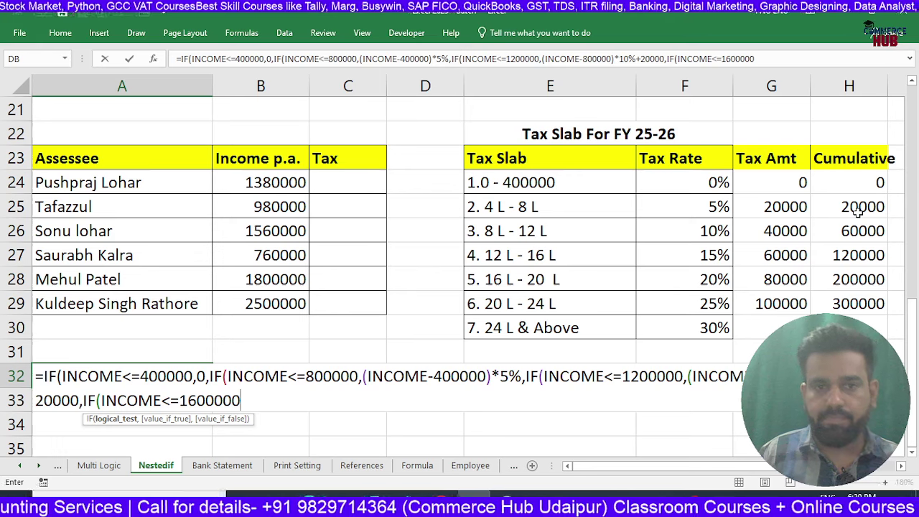
- Make the fourth IF in the A32 formula return (INCOME-1200000)*15%+60000 when true
{"action": "type", "text": ",(INCOME"}
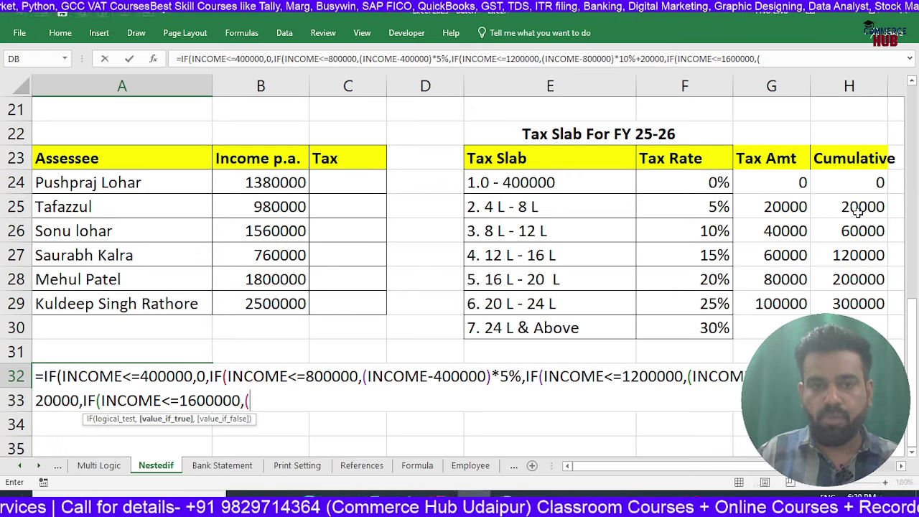
{"action": "type", "text": "-1"}
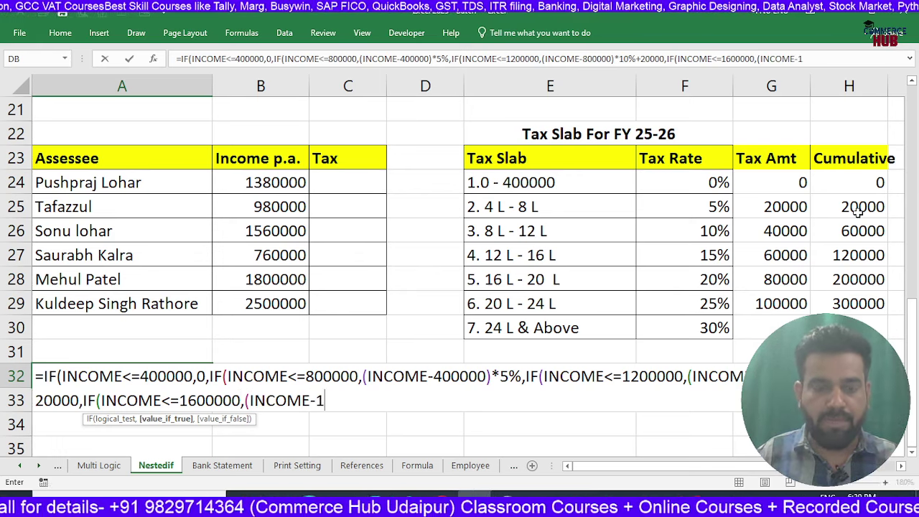
{"action": "type", "text": "200000"}
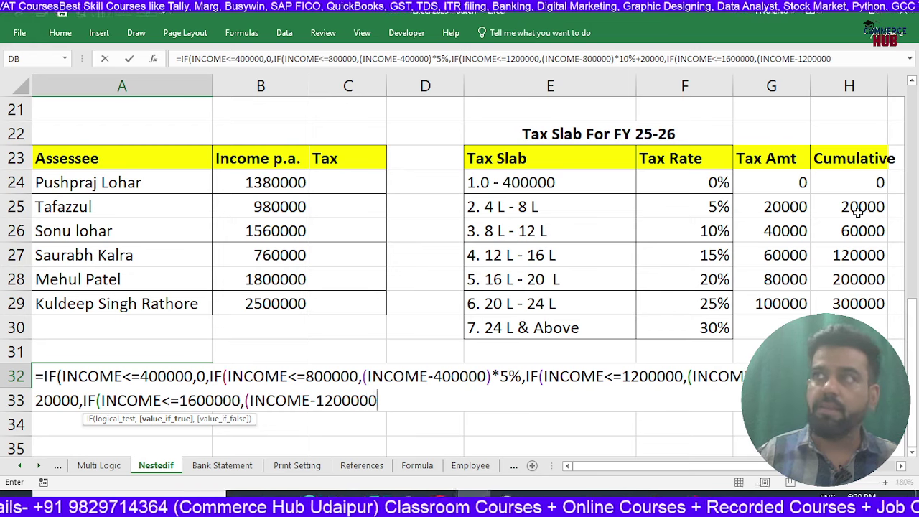
{"action": "type", "text": ")"}
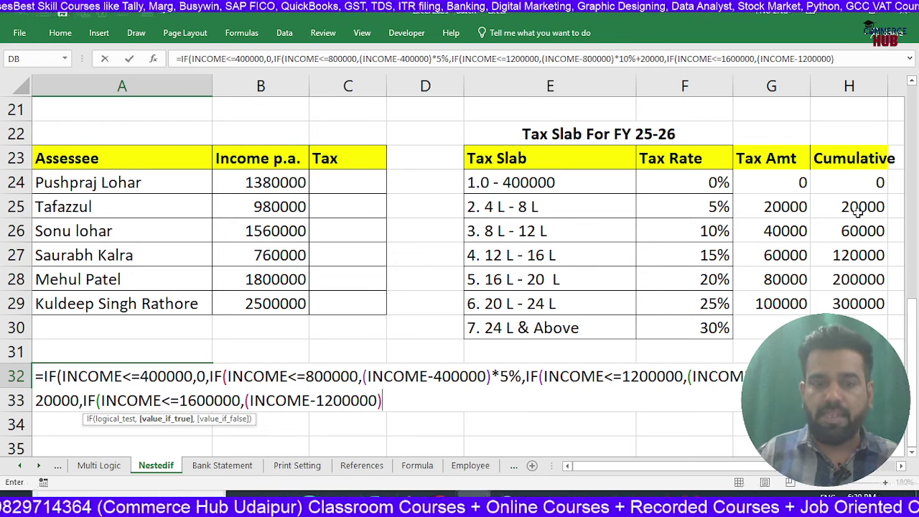
{"action": "type", "text": "*15%"}
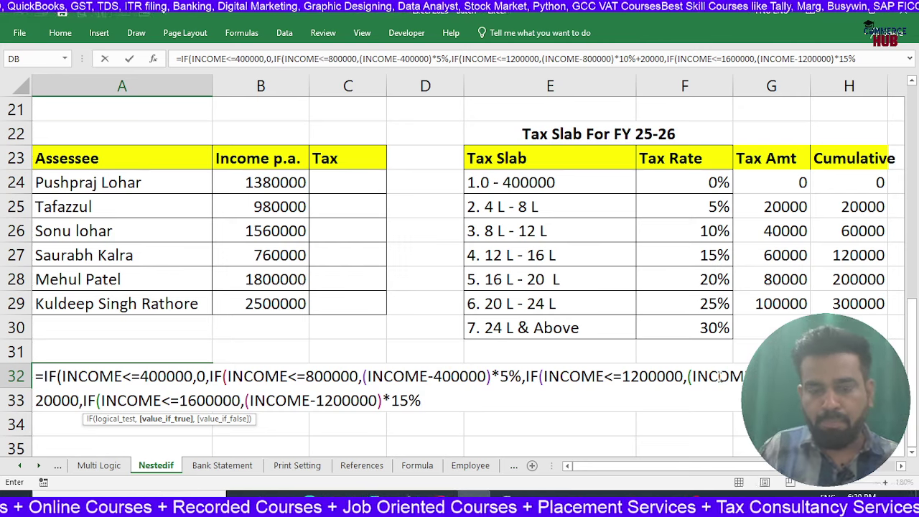
{"action": "type", "text": "+"}
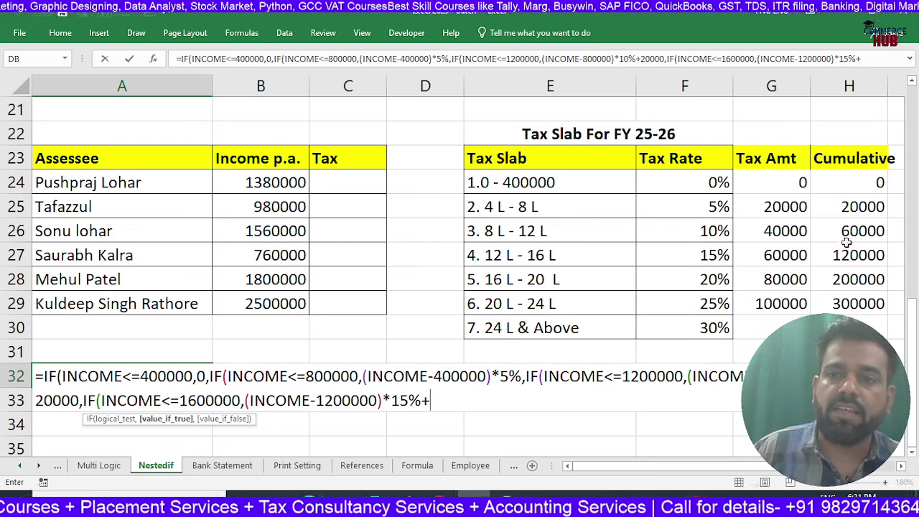
{"action": "type", "text": "60000"}
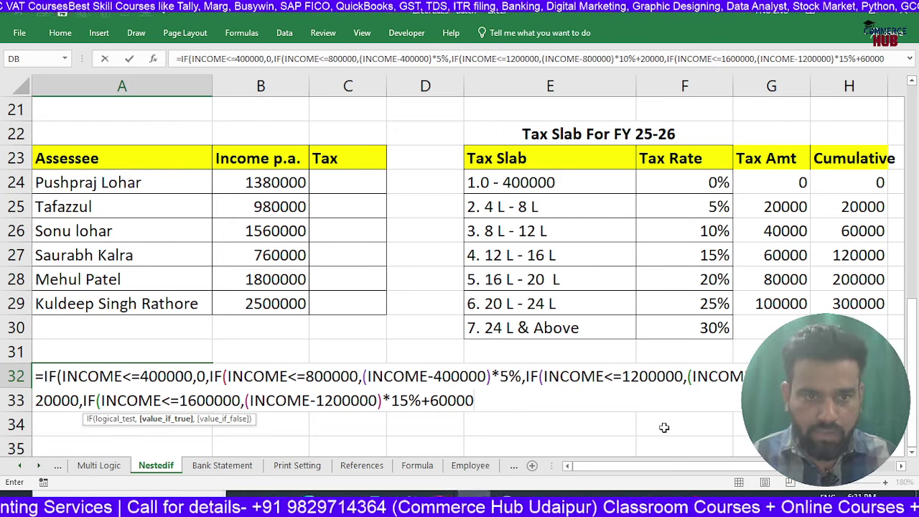
- Nest a fifth IF in the A32 formula that tests INCOME<=2000000
{"action": "type", "text": ",IF("}
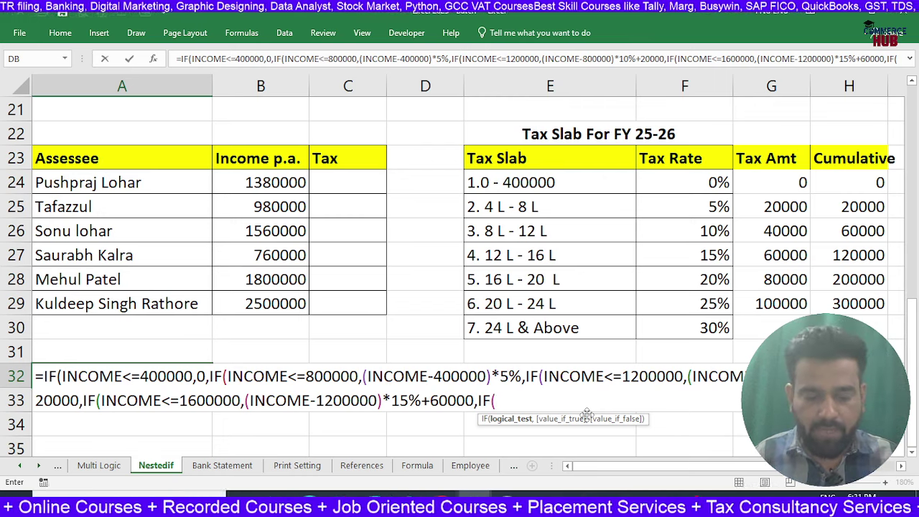
{"action": "type", "text": "INCOME<="}
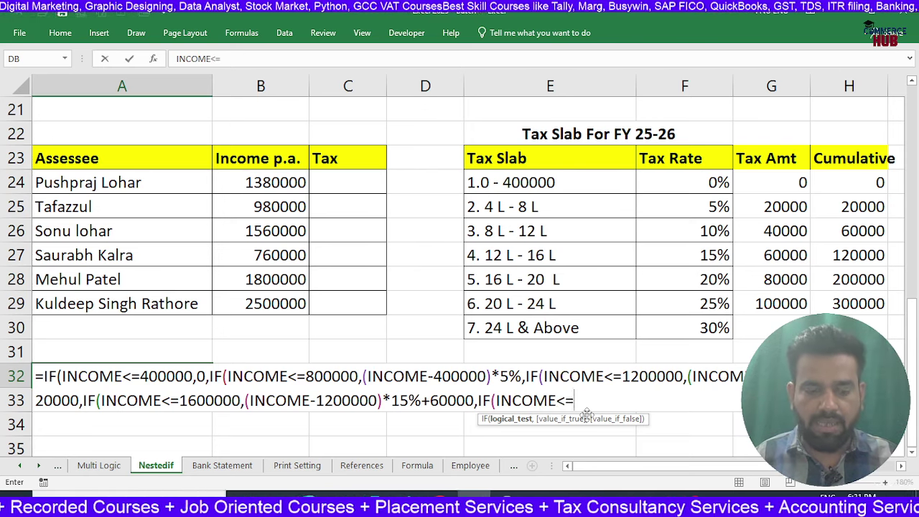
{"action": "type", "text": "2000"}
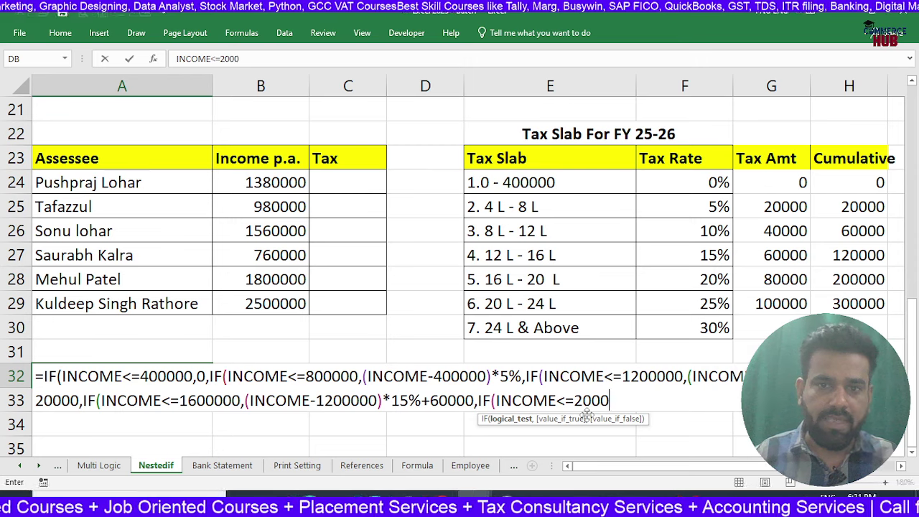
{"action": "type", "text": "000M"}
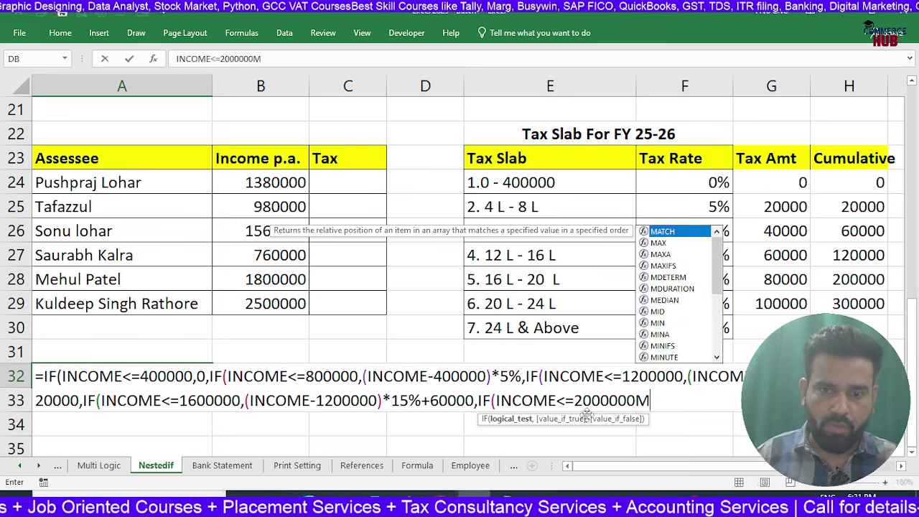
{"action": "key", "text": "BackSpace"}
{"action": "type", "text": "M"}
{"action": "key", "text": "BackSpace"}
{"action": "type", "text": ","}
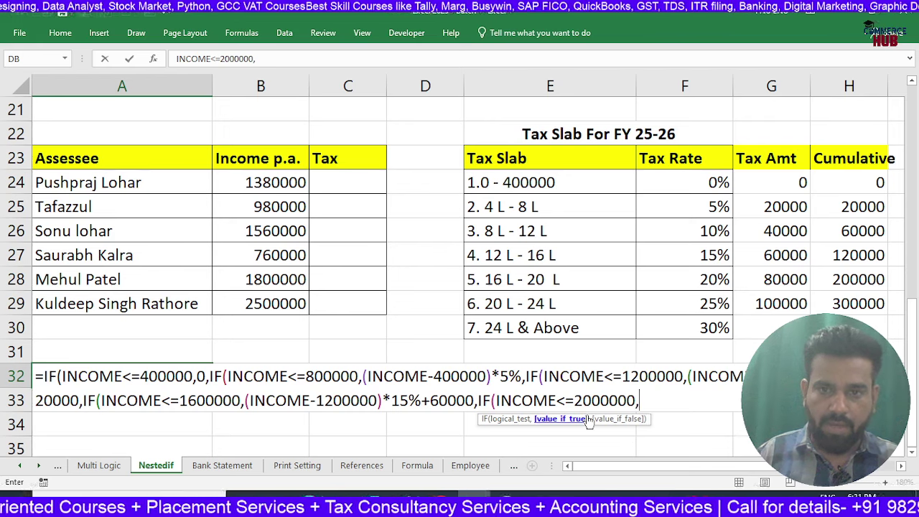
- Make the fifth IF in the A32 formula return (INCOME-1600000)*20%+120000 when true
{"action": "type", "text": "(INCOME"}
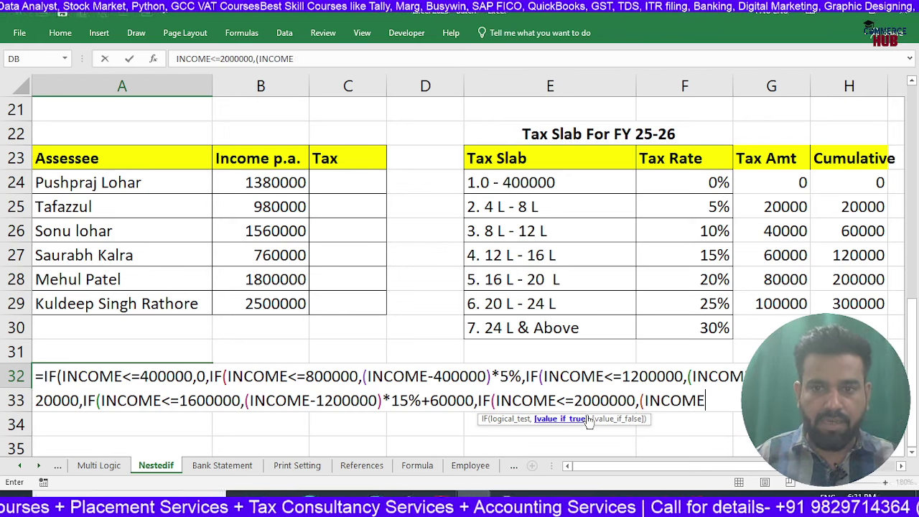
{"action": "type", "text": "-16"}
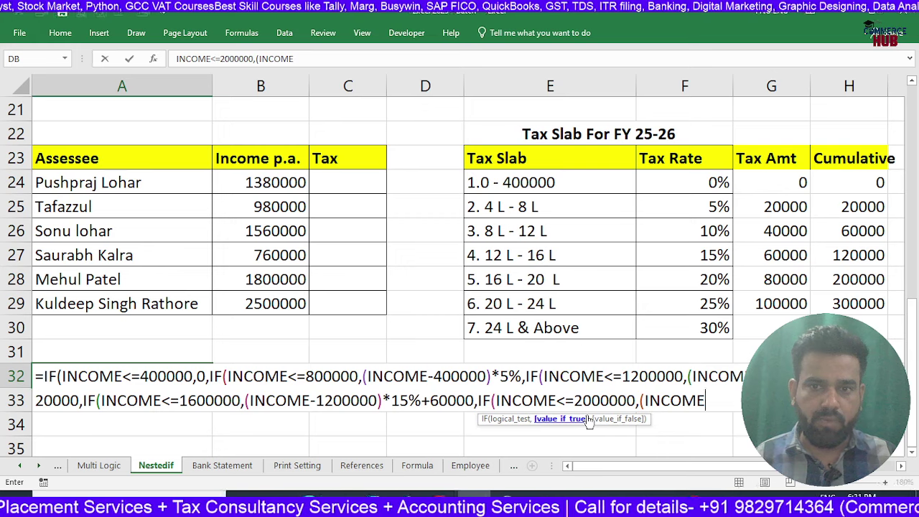
{"action": "type", "text": "00"}
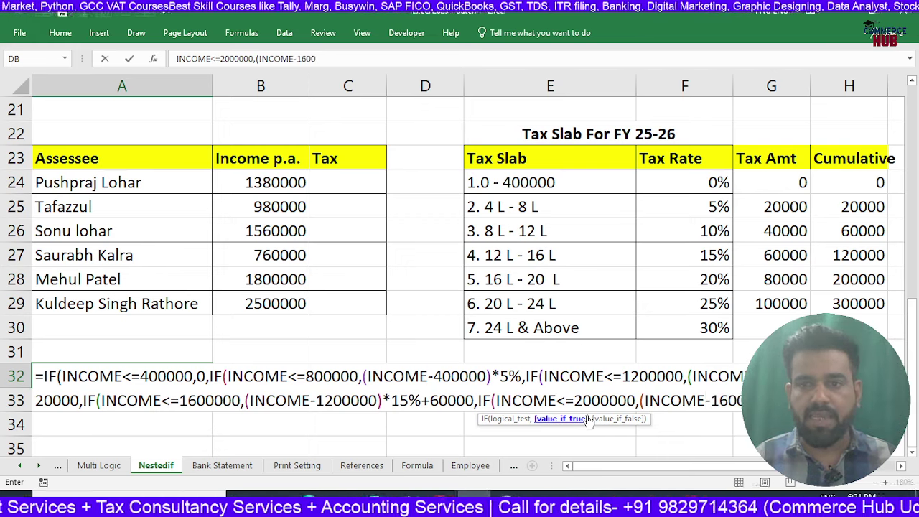
{"action": "type", "text": "000)*"}
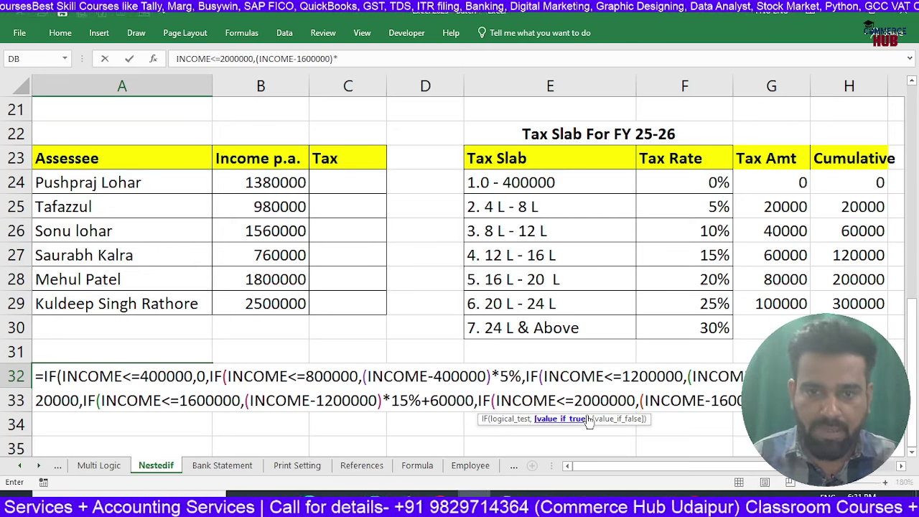
{"action": "type", "text": "20%+"}
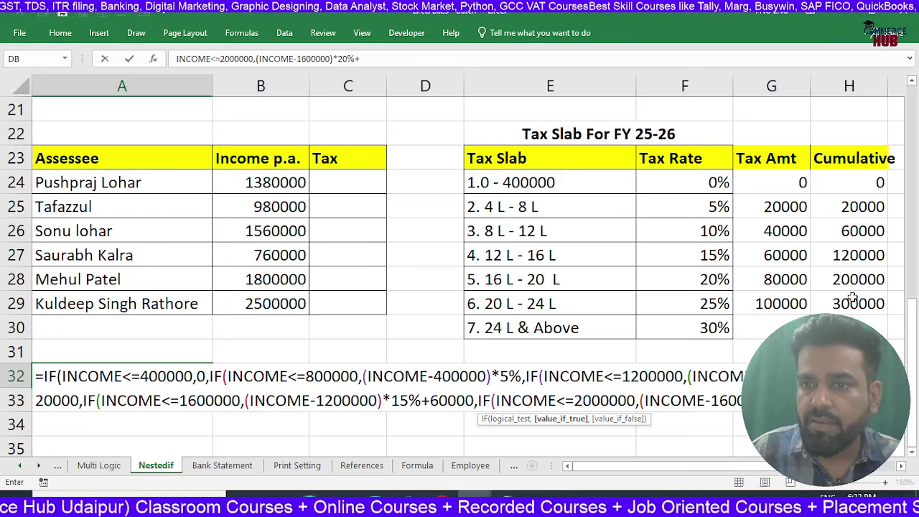
{"action": "type", "text": "120000"}
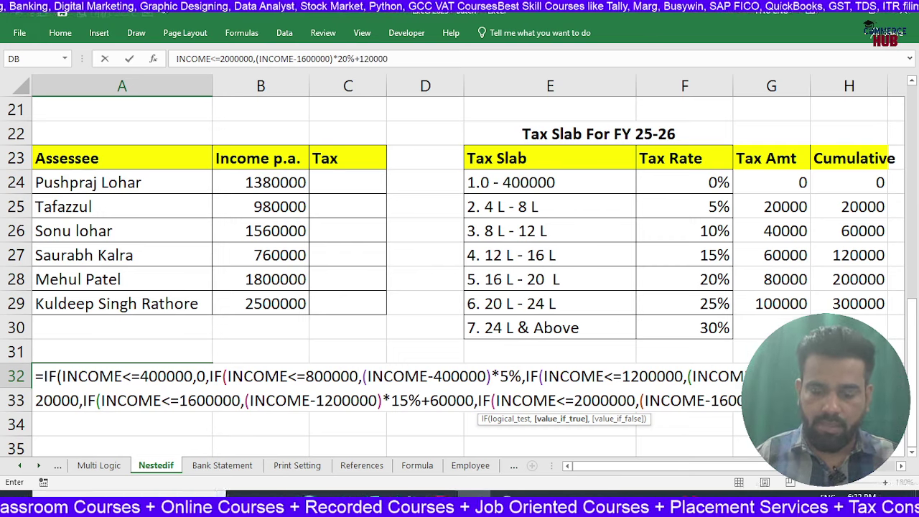
- Nest a sixth IF in the A32 formula that tests INCOME<=2400000
{"action": "type", "text": ",IF"}
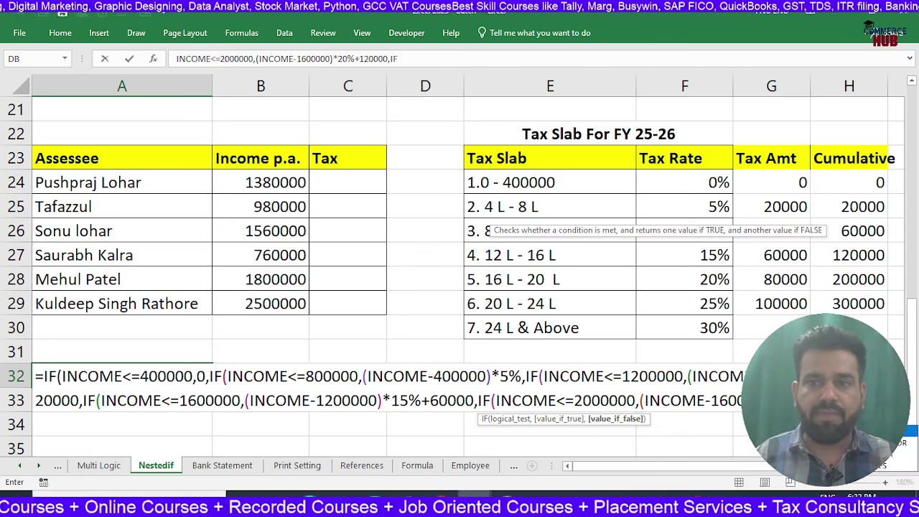
{"action": "type", "text": "("}
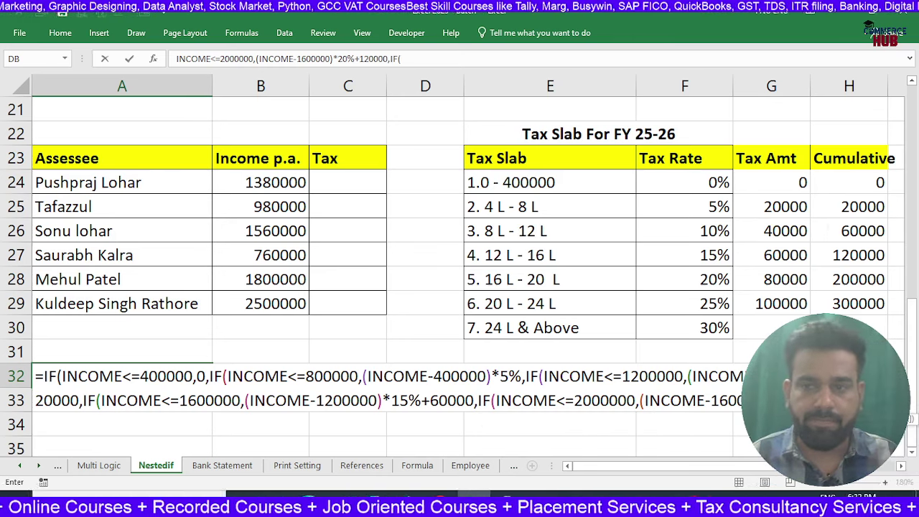
{"action": "type", "text": "INCOME"}
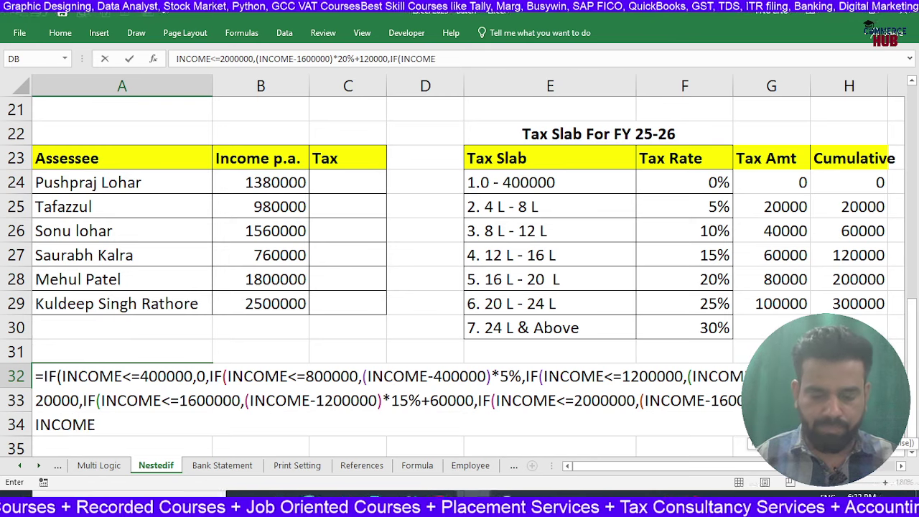
{"action": "type", "text": "<="}
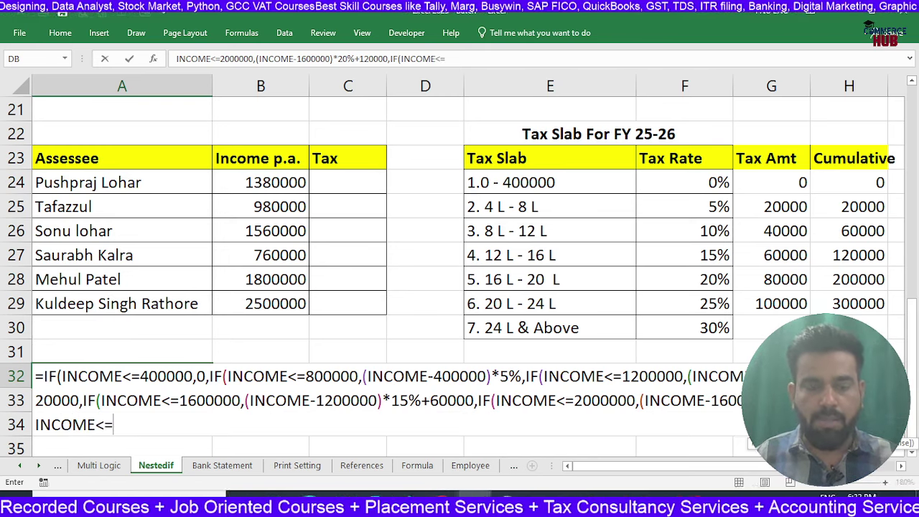
{"action": "type", "text": "240"}
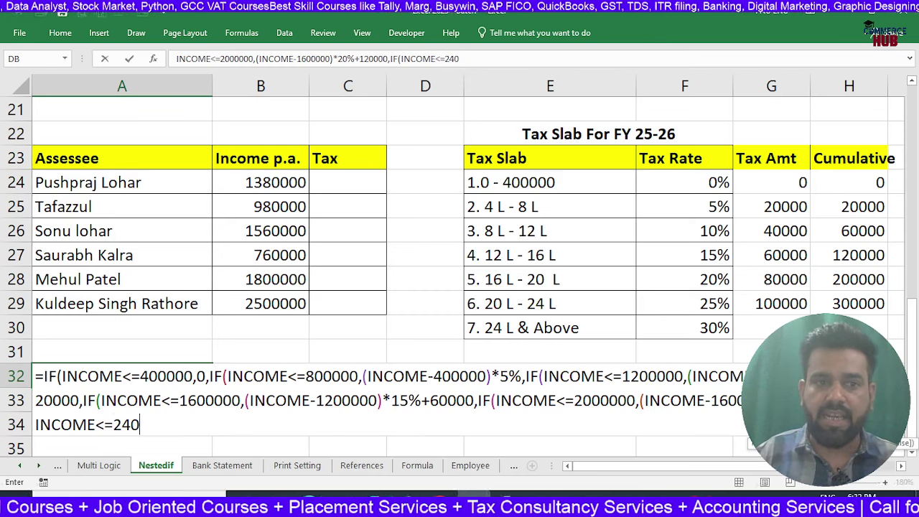
{"action": "type", "text": "0000"}
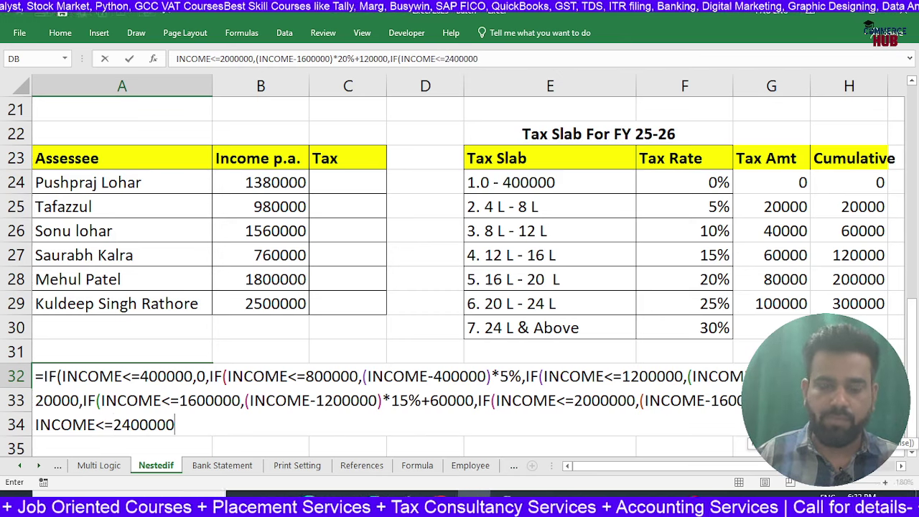
{"action": "type", "text": ","}
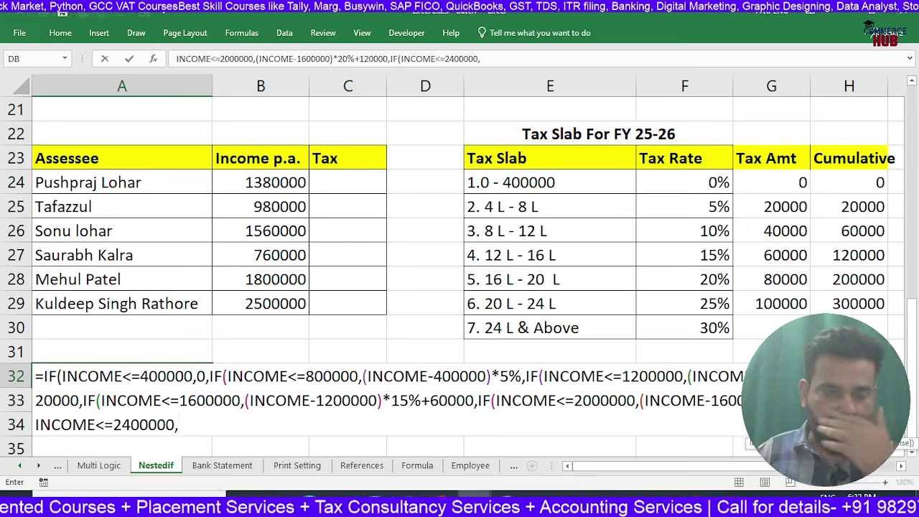
- Make the sixth IF in the A32 formula return (INCOME-2000000)*25%+200000 when true
{"action": "type", "text": "(INCOME"}
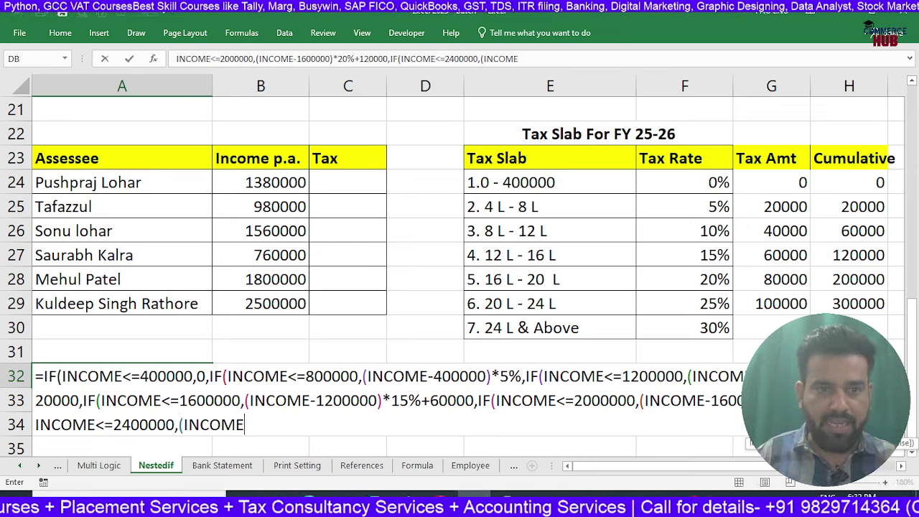
{"action": "type", "text": "-20000"}
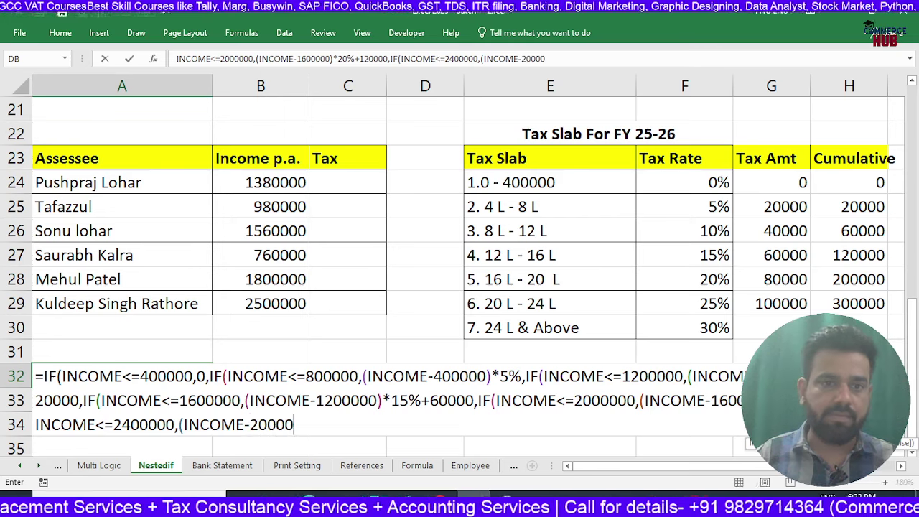
{"action": "key", "text": "BackSpace"}
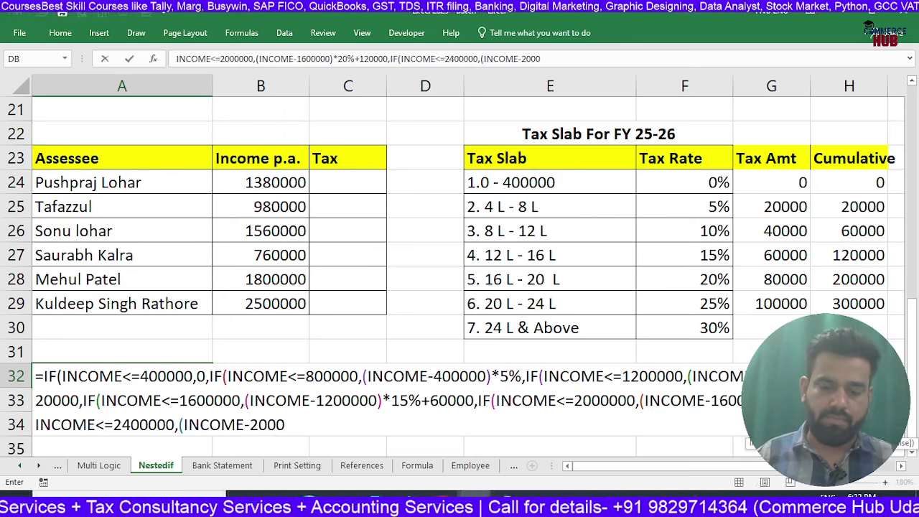
{"action": "type", "text": "000"}
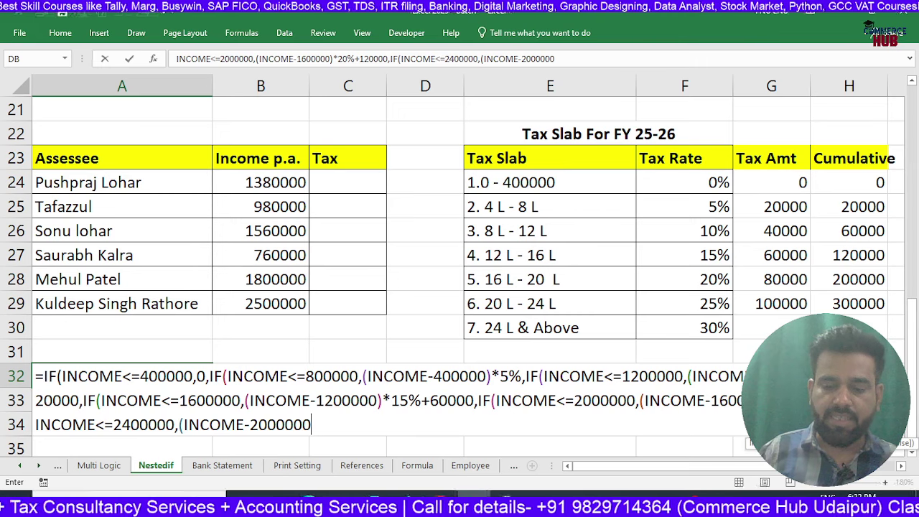
{"action": "type", "text": ")*"}
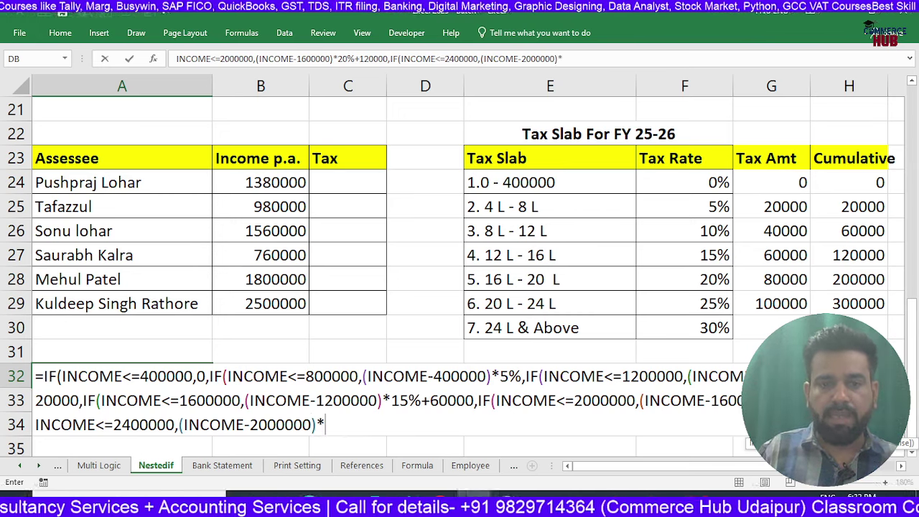
{"action": "type", "text": "25%"}
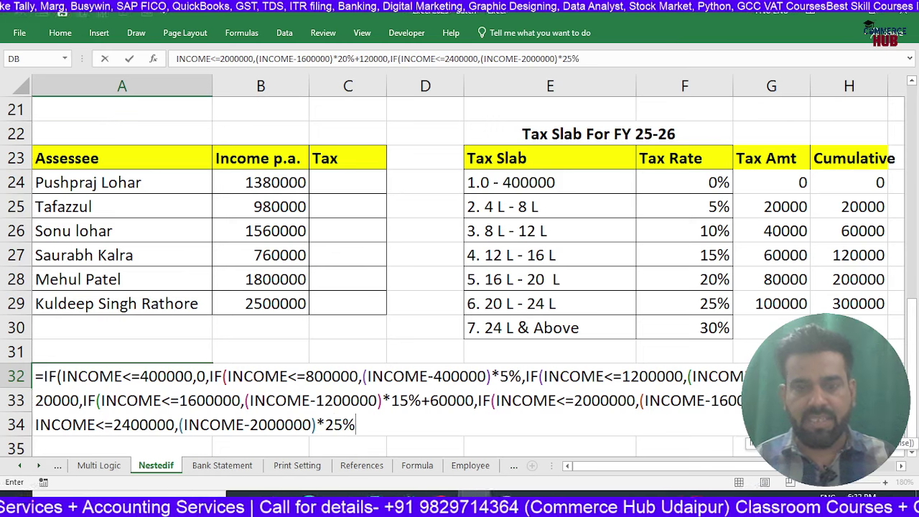
{"action": "type", "text": "+"}
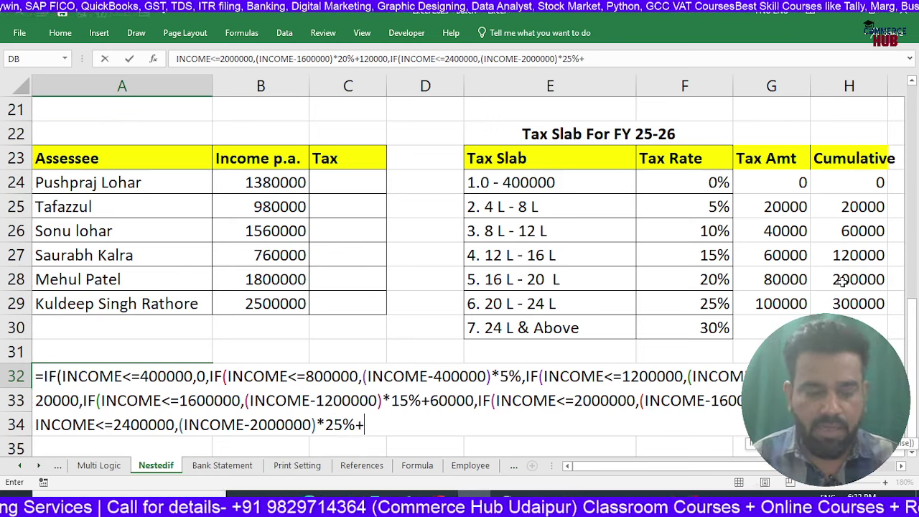
{"action": "type", "text": "200000"}
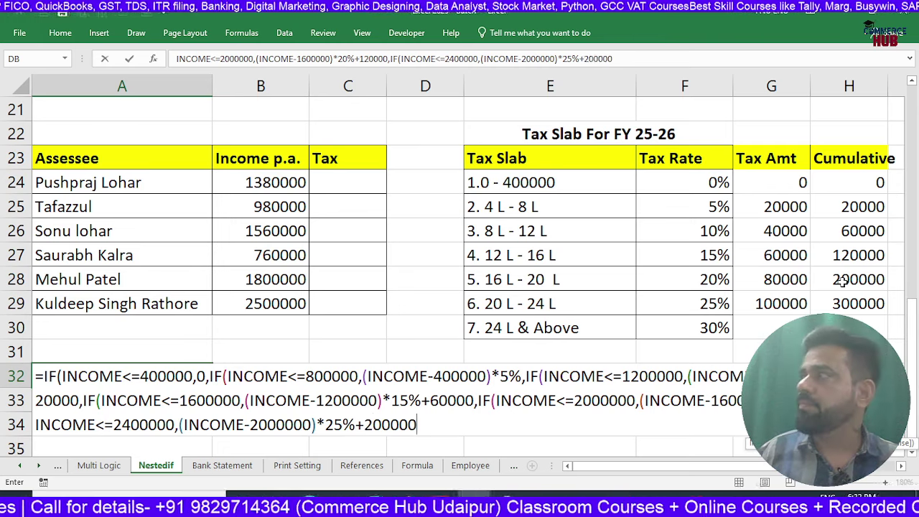
- Set the sixth IF's false result to (INCOME-2400000)*30%+300000 and close all six nested IFs
{"action": "type", "text": ","}
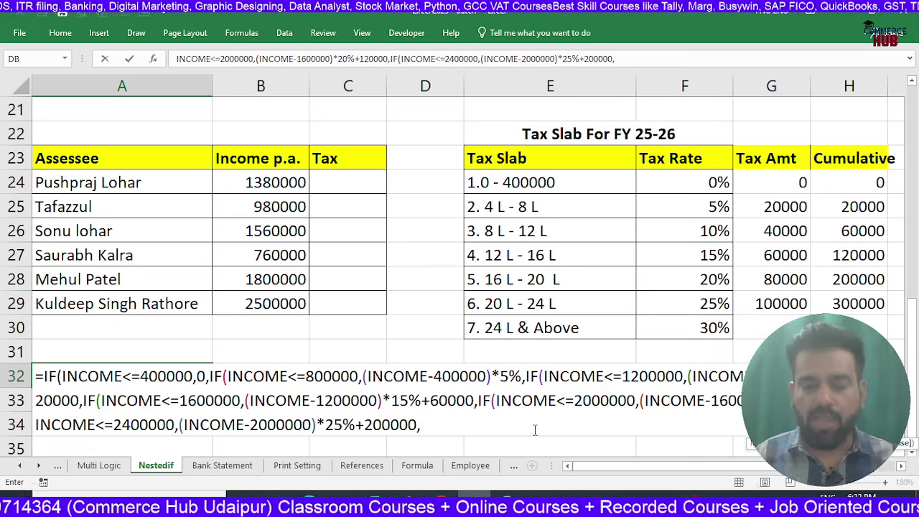
{"action": "type", "text": "(INC"}
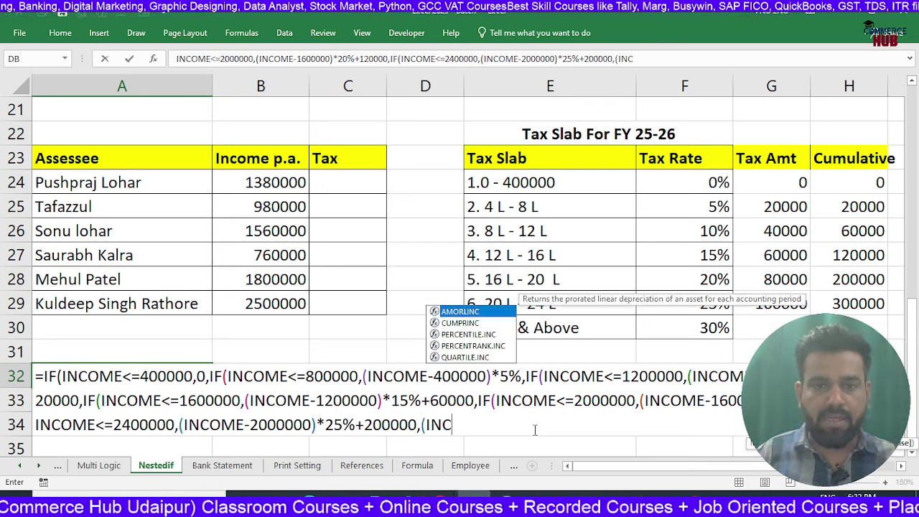
{"action": "type", "text": "OME-"}
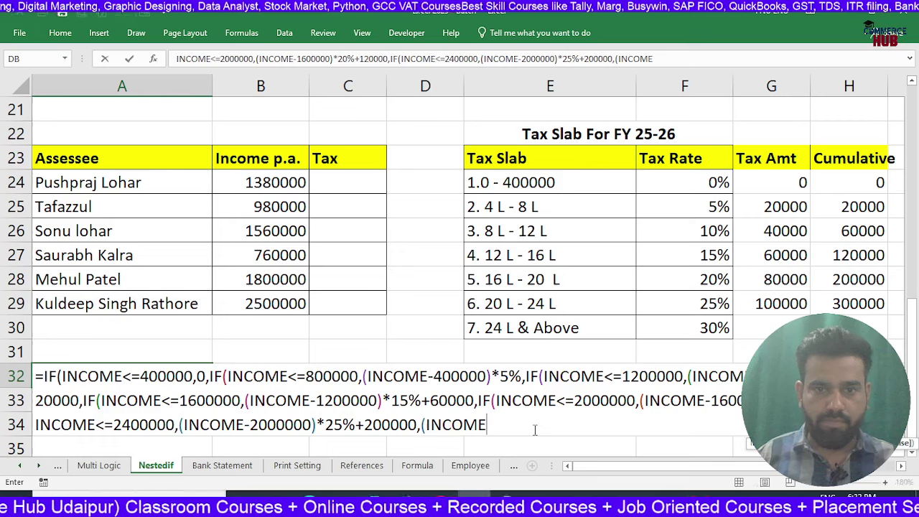
{"action": "type", "text": "240000"}
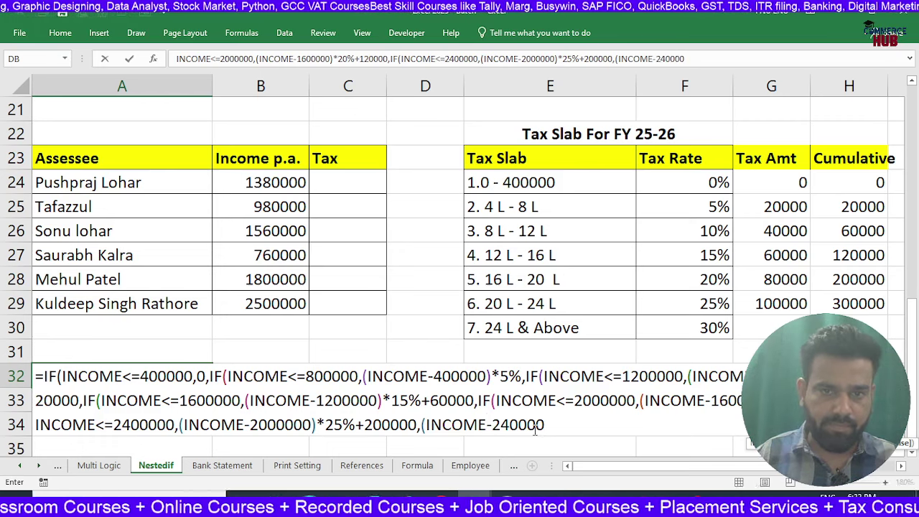
{"action": "type", "text": "0)*"}
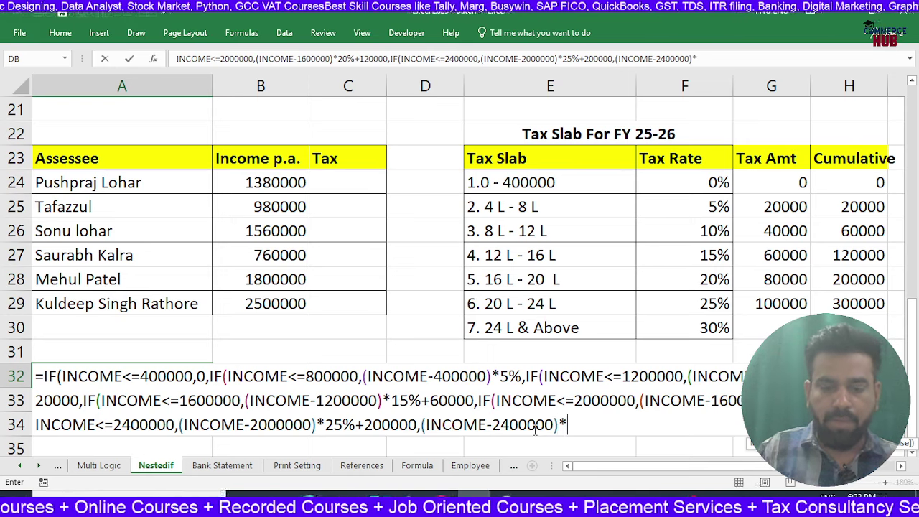
{"action": "type", "text": "30%"}
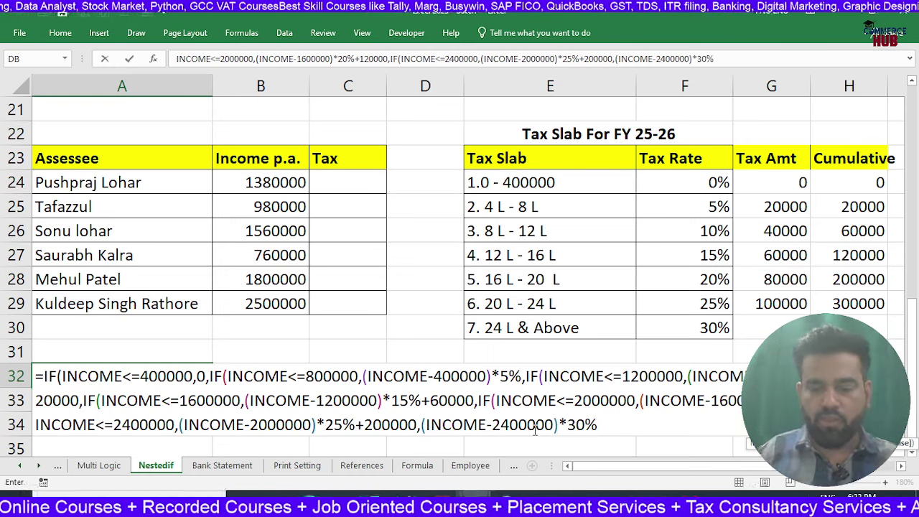
{"action": "type", "text": "+300000"}
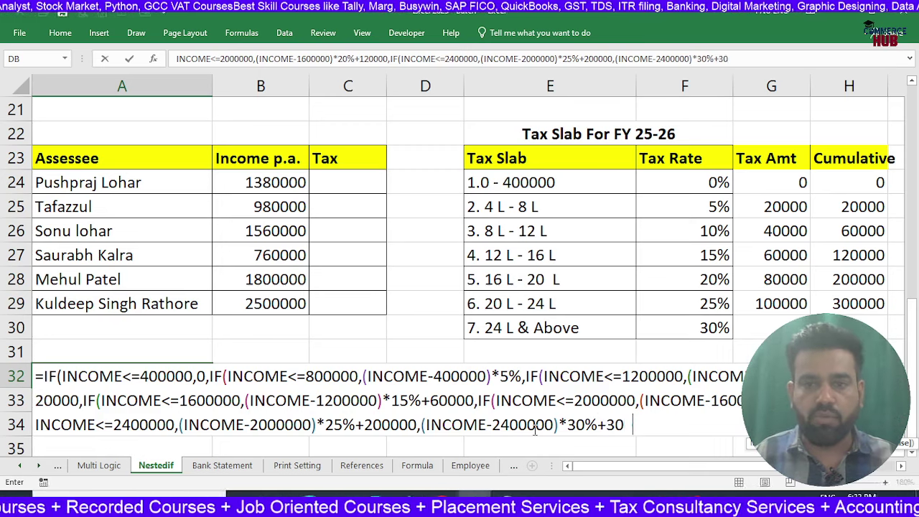
{"action": "type", "text": ")))))"}
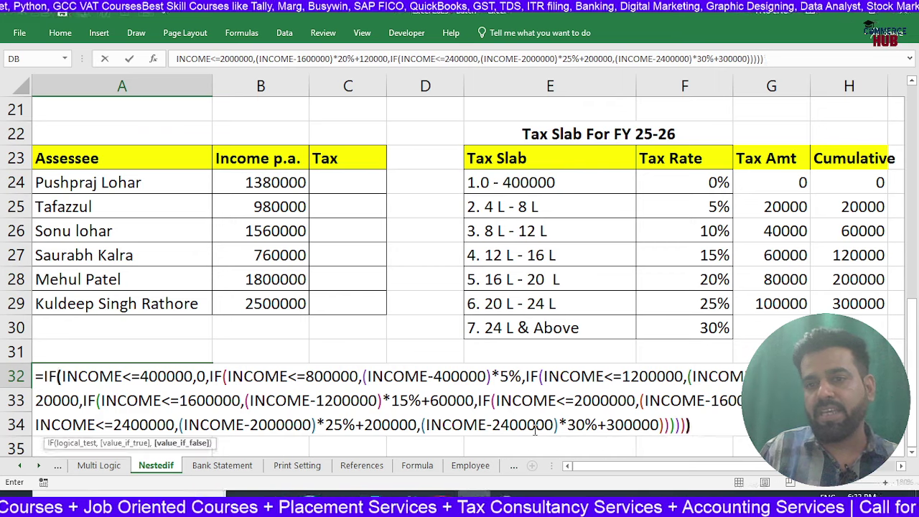
{"action": "type", "text": ")"}
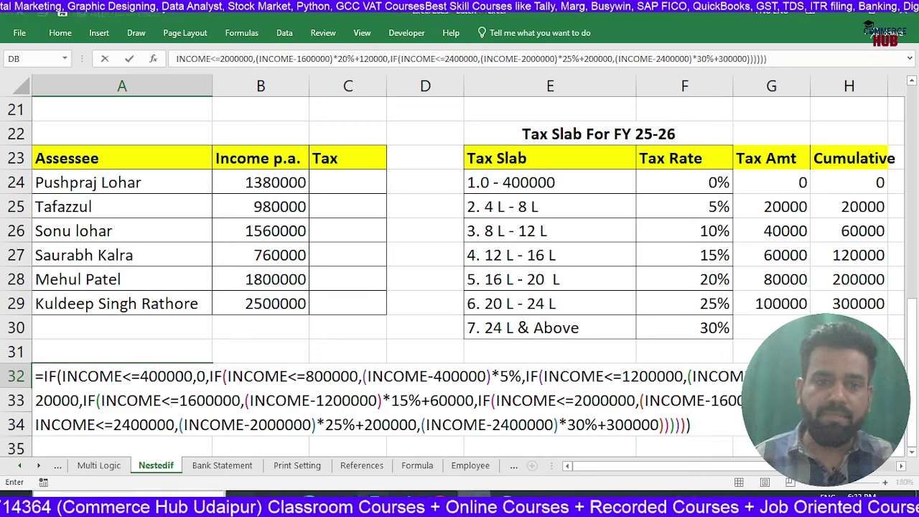
- Put an apostrophe before the equals sign in A32 and enter the formula as plain text
{"action": "left_click", "coordinate": [40, 373]}
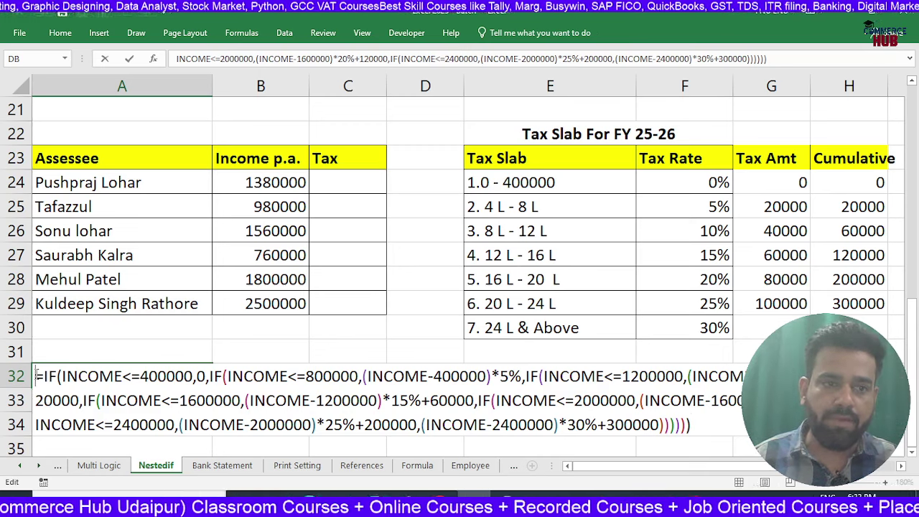
{"action": "type", "text": "'"}
{"action": "key", "text": "Return"}
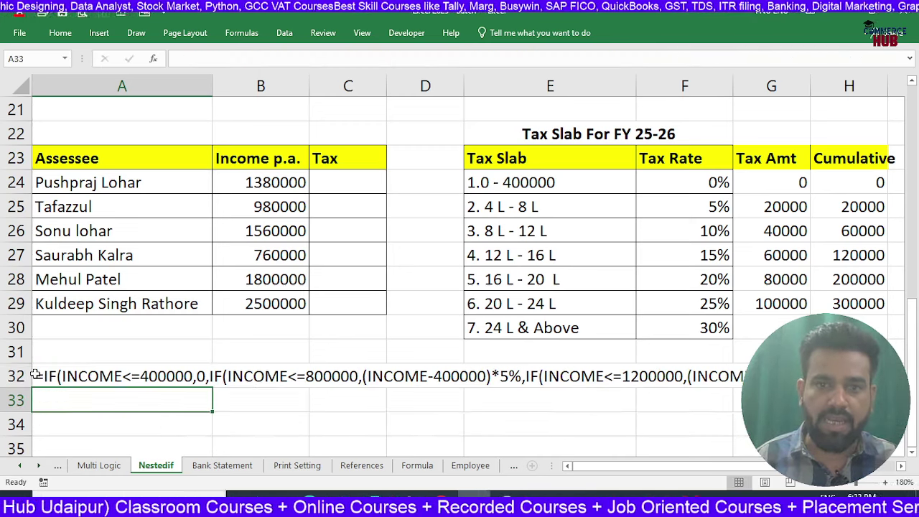
- Merge and centre A32:H34 around the reference formula text and wrap the text
{"action": "key", "text": "Up"}
{"action": "key", "text": "shift+Right"}
{"action": "key", "text": "shift+Right"}
{"action": "key", "text": "shift+Right"}
{"action": "key", "text": "shift+Right"}
{"action": "key", "text": "shift+Right"}
{"action": "key", "text": "shift+Right"}
{"action": "key", "text": "shift+Right"}
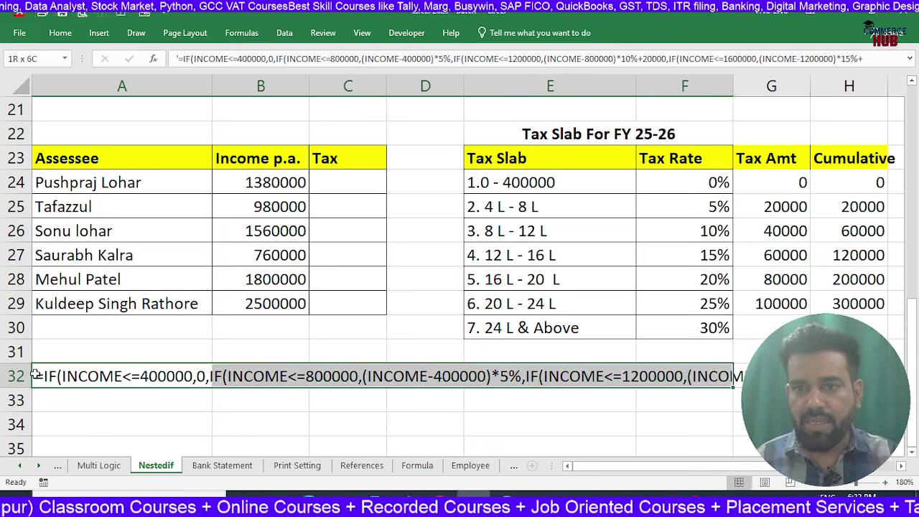
{"action": "key", "text": "shift+Down"}
{"action": "key", "text": "shift+Down"}
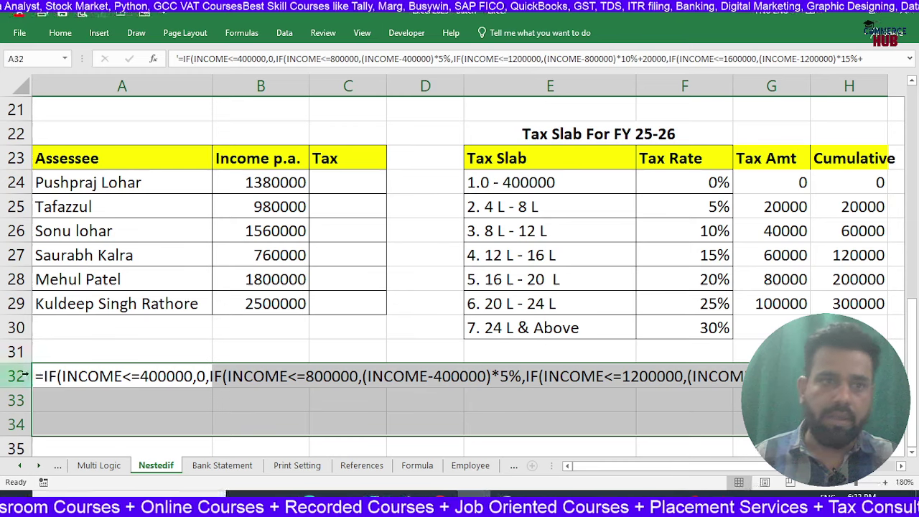
{"action": "left_click", "coordinate": [60, 33]}
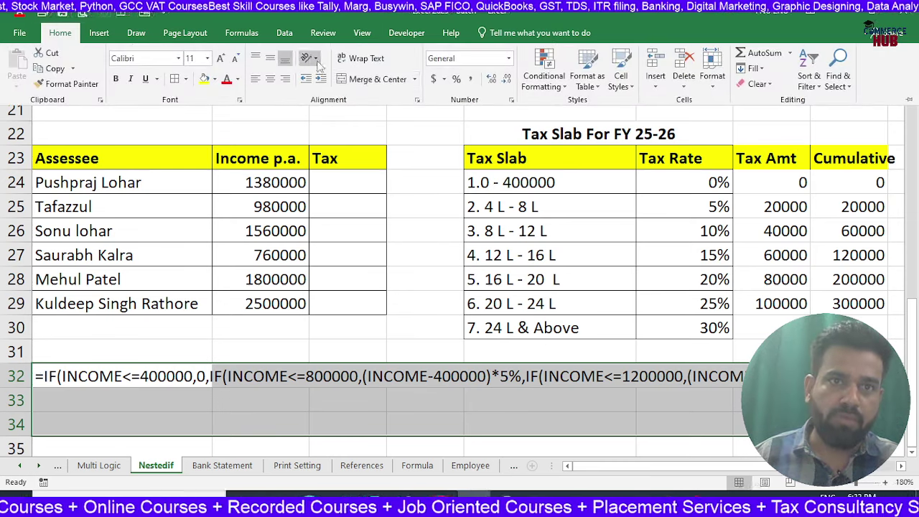
{"action": "left_click", "coordinate": [374, 79]}
{"action": "left_click", "coordinate": [363, 58]}
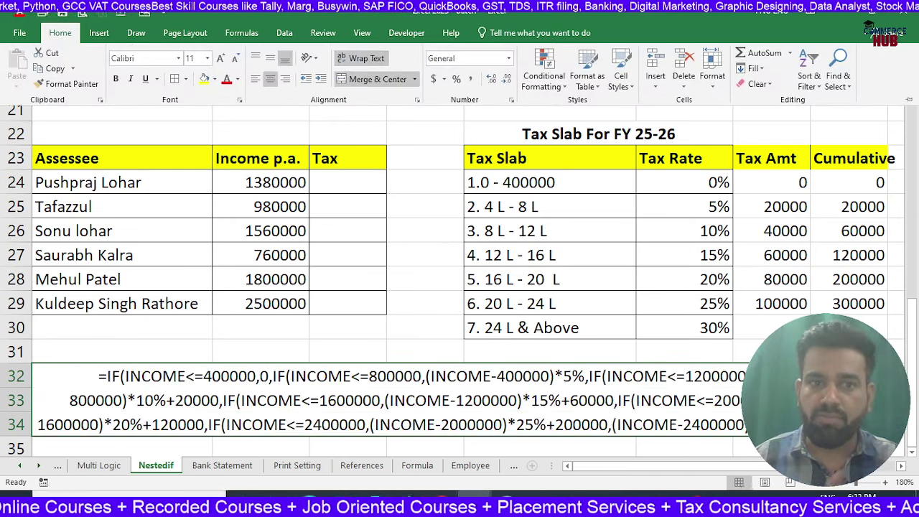
- Start the tax formula in C24 with an IF that tests B24<=400000 and returns 0 when true
{"action": "left_click", "coordinate": [365, 184]}
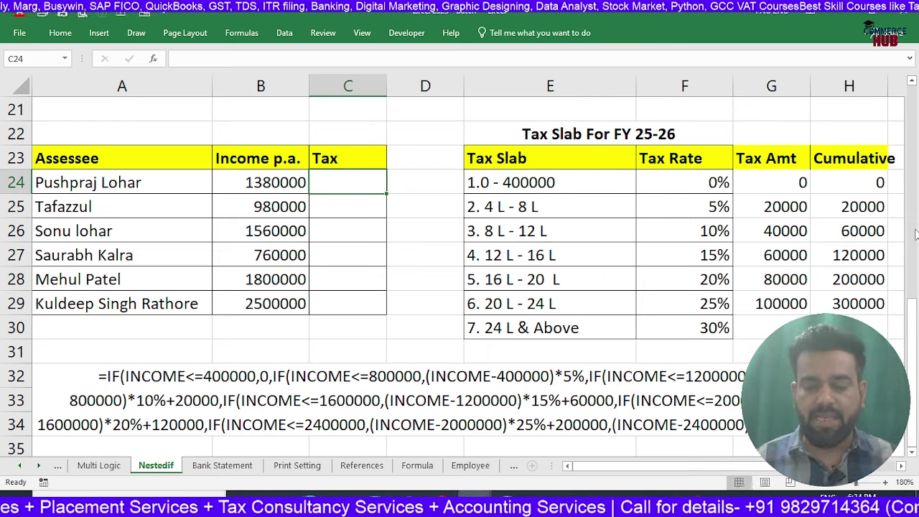
{"action": "type", "text": "="}
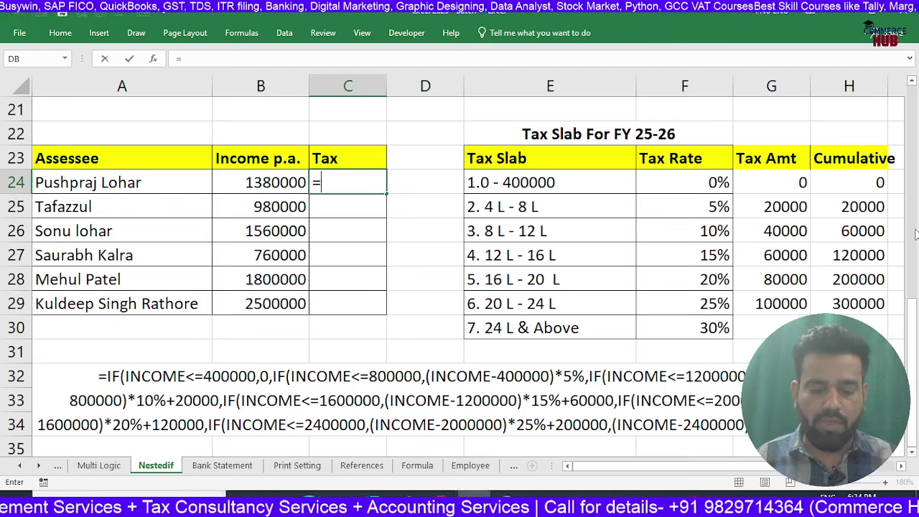
{"action": "type", "text": "IF("}
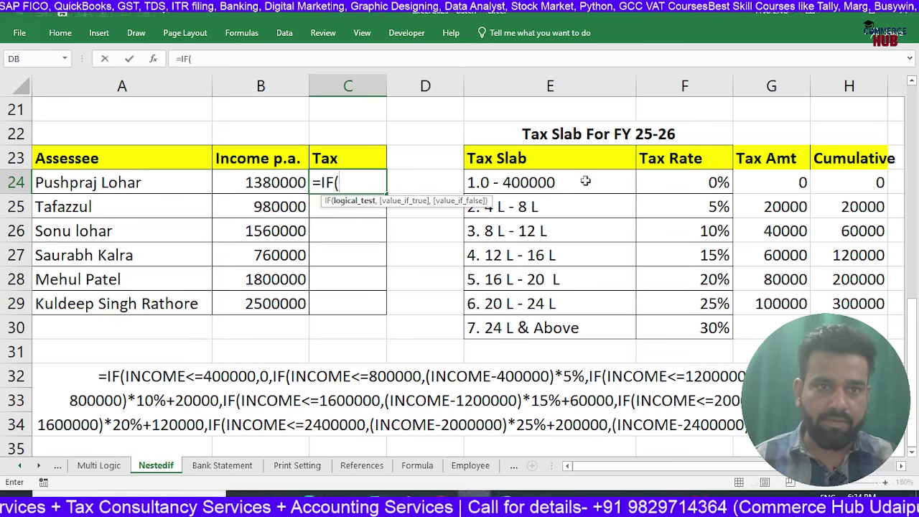
{"action": "left_click", "coordinate": [265, 182]}
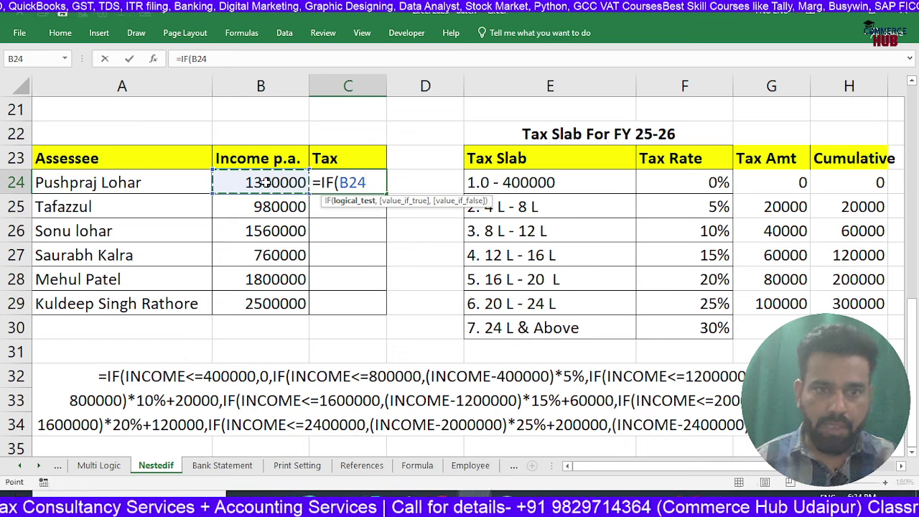
{"action": "type", "text": "<=4"}
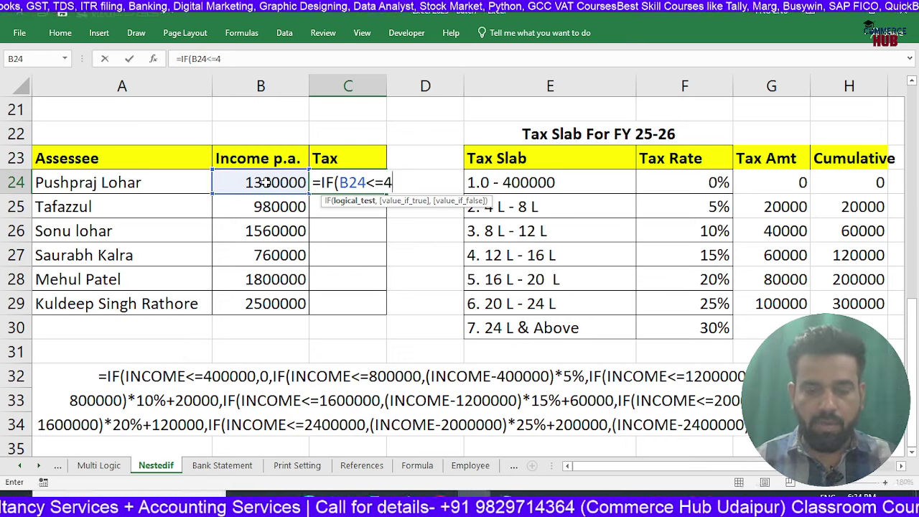
{"action": "type", "text": "00000,"}
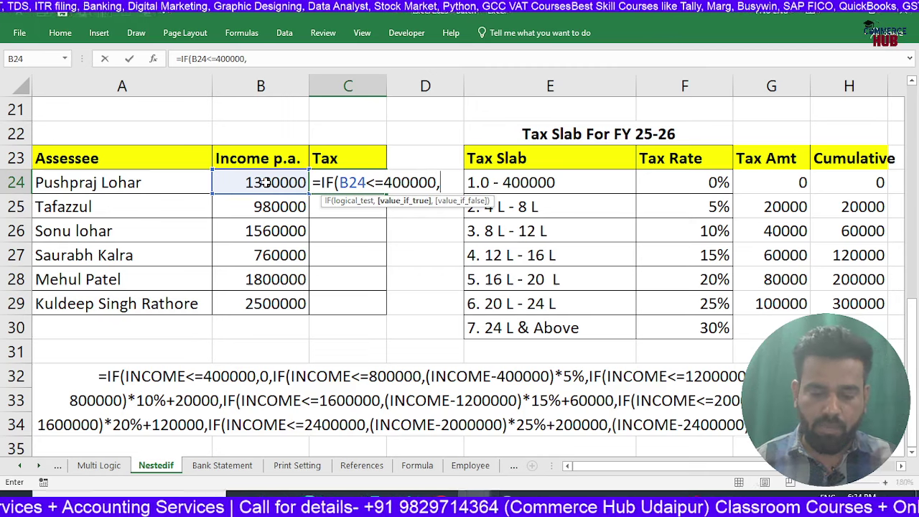
{"action": "type", "text": "0,IF("}
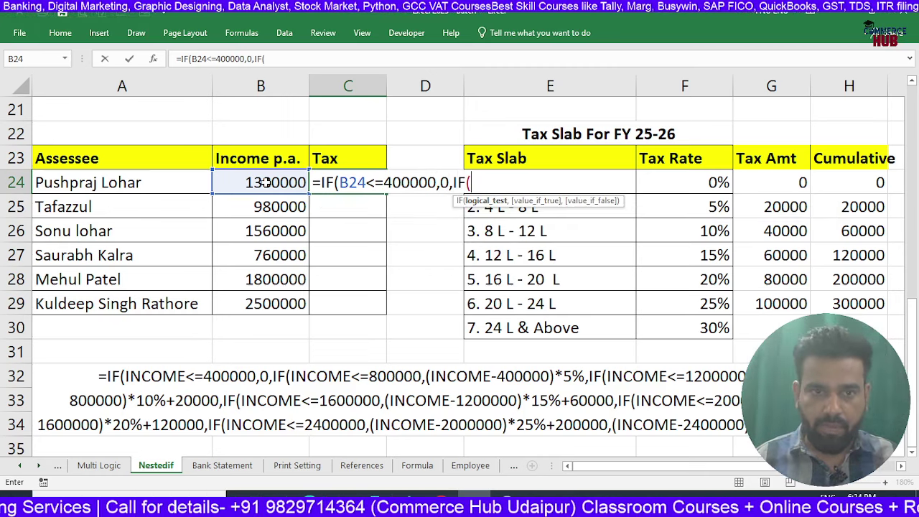
- Make the second IF in C24 test B24<=800000 and return (B24-400000)*5% when true
{"action": "left_click", "coordinate": [266, 182]}
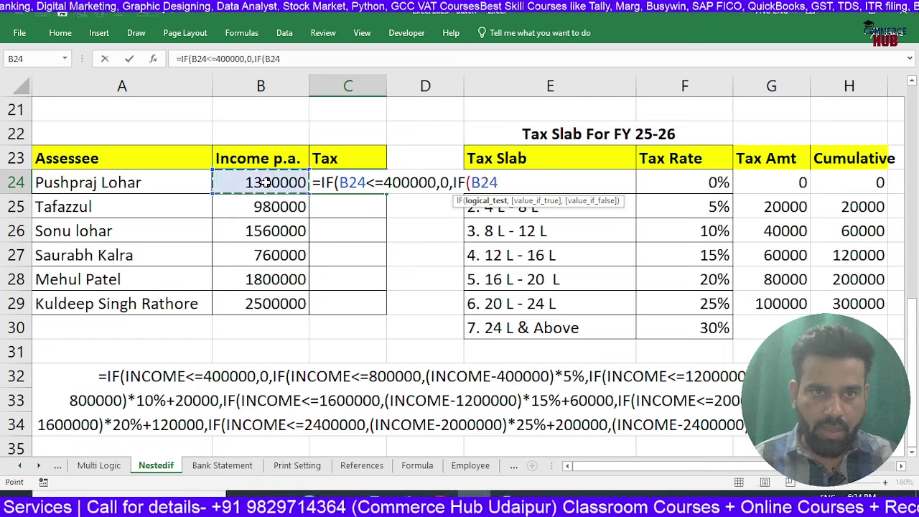
{"action": "type", "text": "<=8000"}
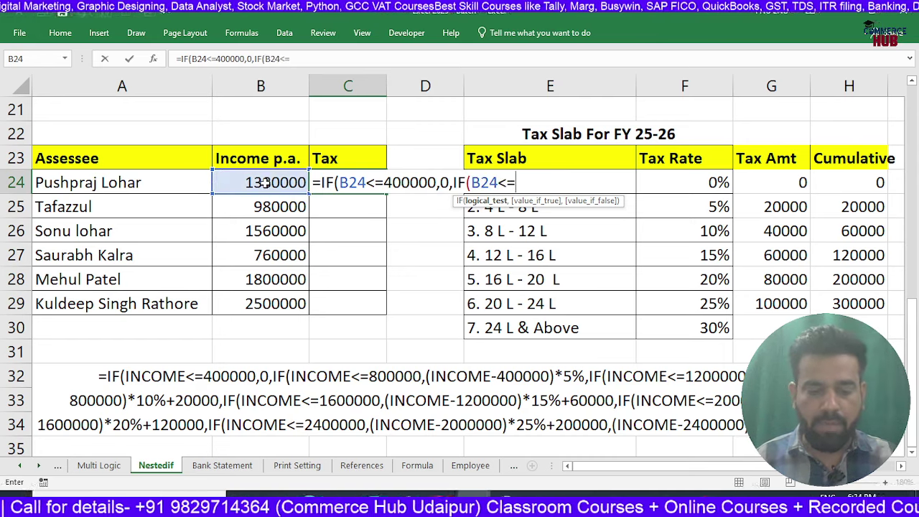
{"action": "type", "text": "00"}
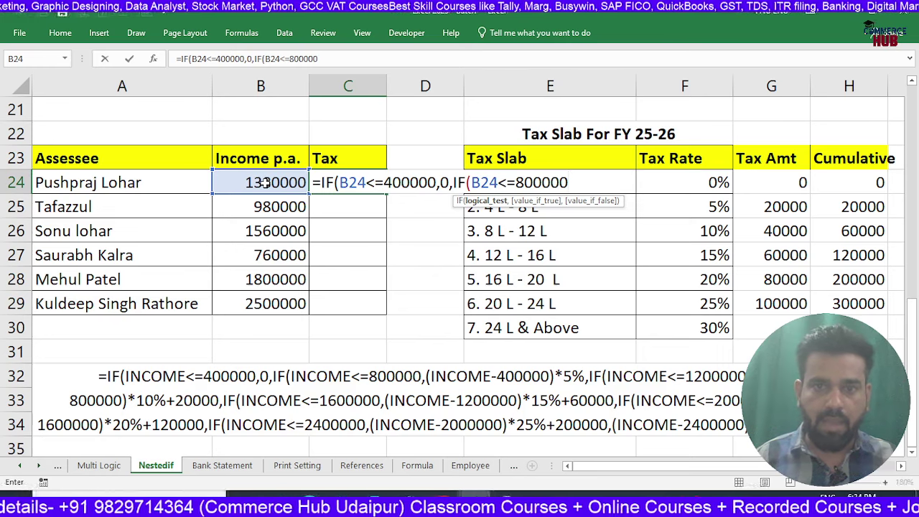
{"action": "type", "text": ","}
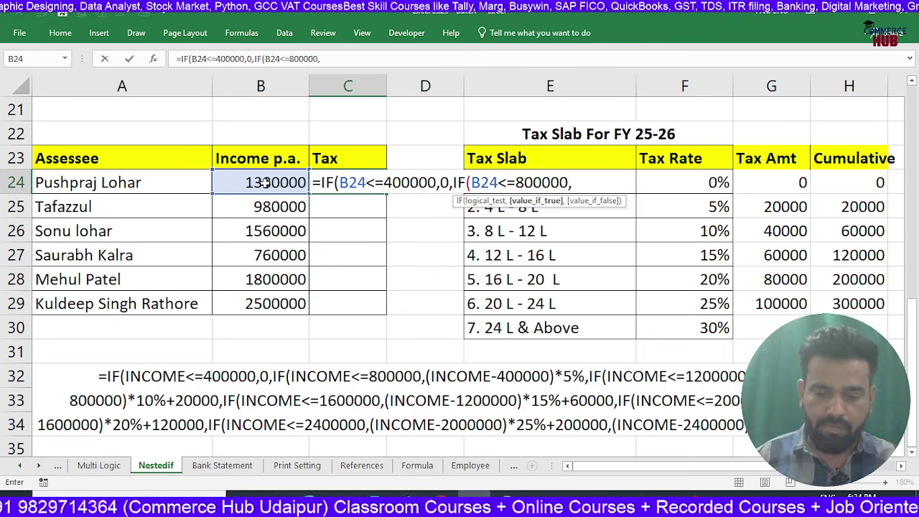
{"action": "type", "text": "("}
{"action": "left_click", "coordinate": [264, 183]}
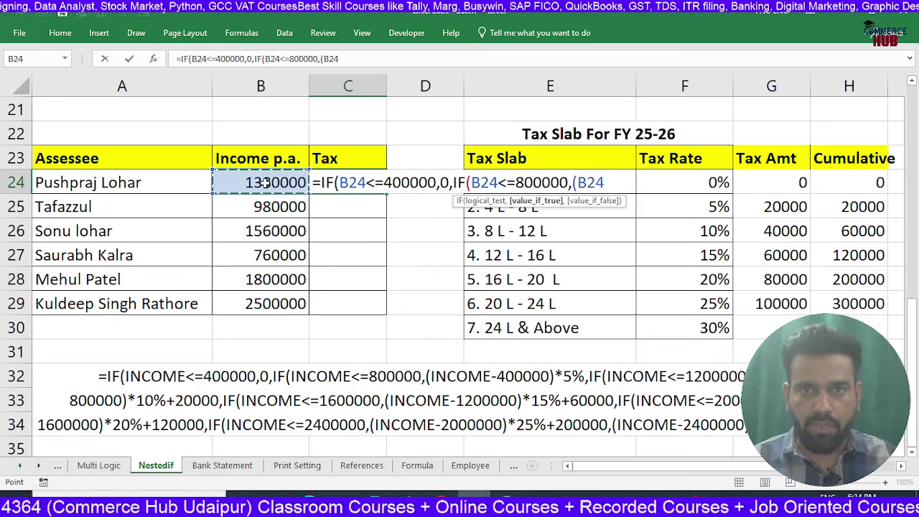
{"action": "type", "text": "-400000"}
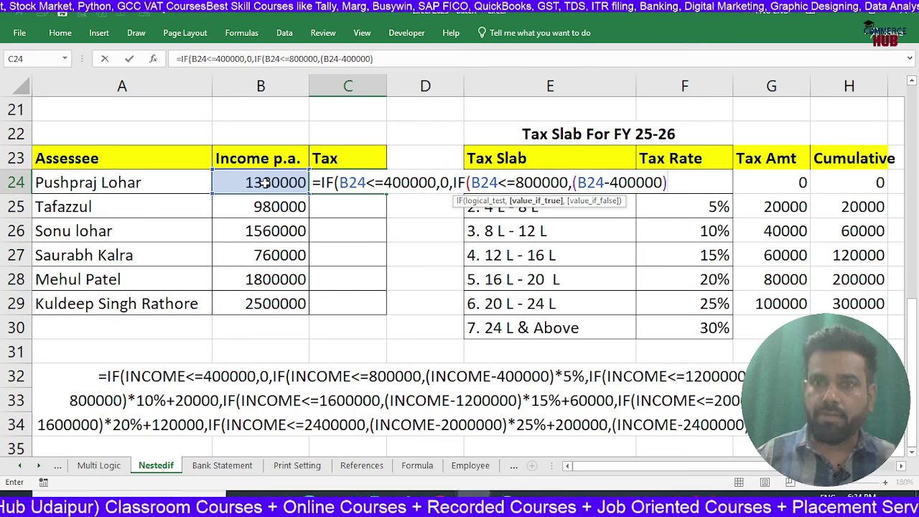
{"action": "type", "text": "5%"}
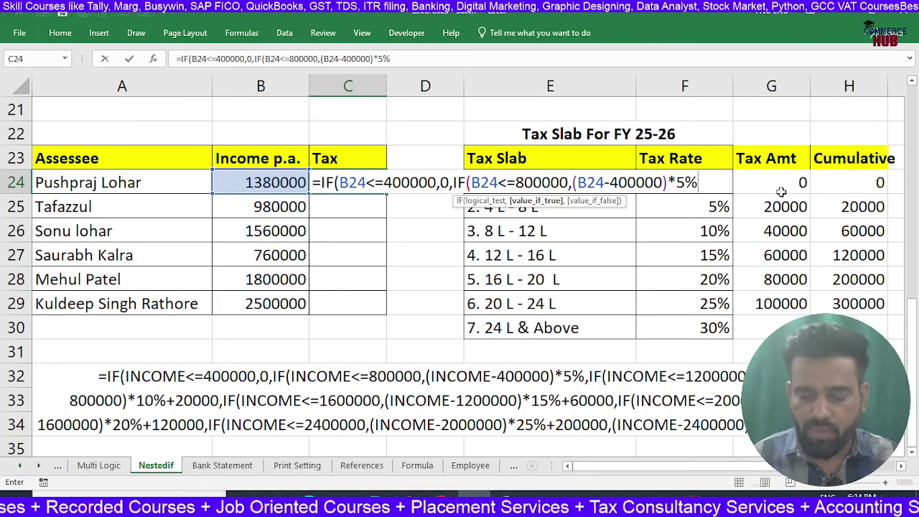
- Nest a third IF in the C24 formula that tests B24<=1200000
{"action": "type", "text": ",IF"}
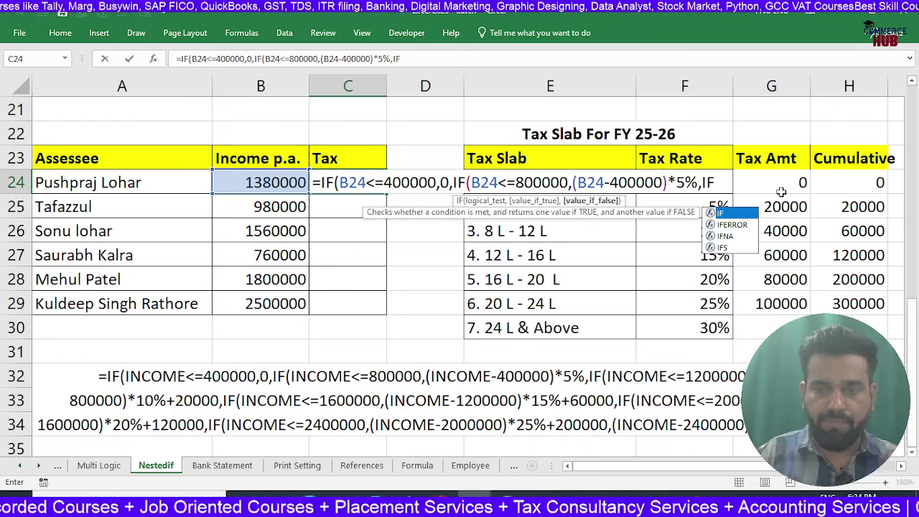
{"action": "type", "text": "("}
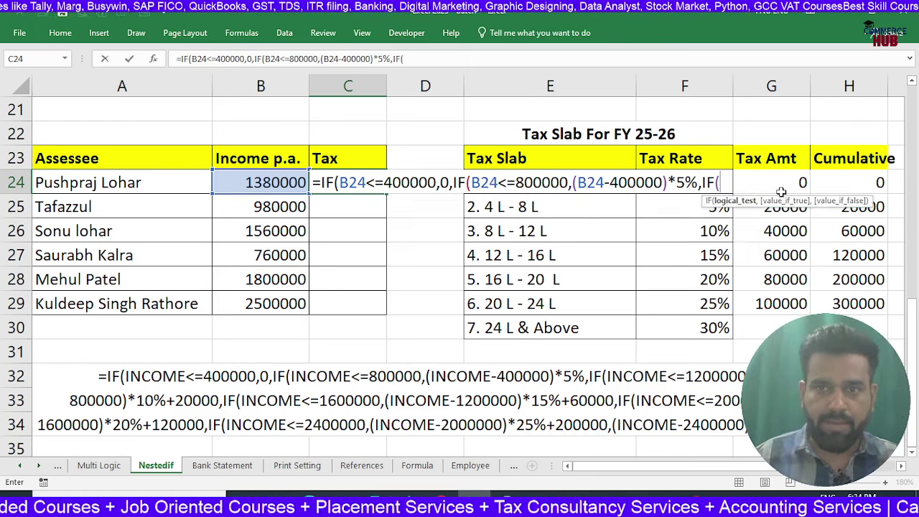
{"action": "left_click", "coordinate": [266, 182]}
{"action": "type", "text": "<="}
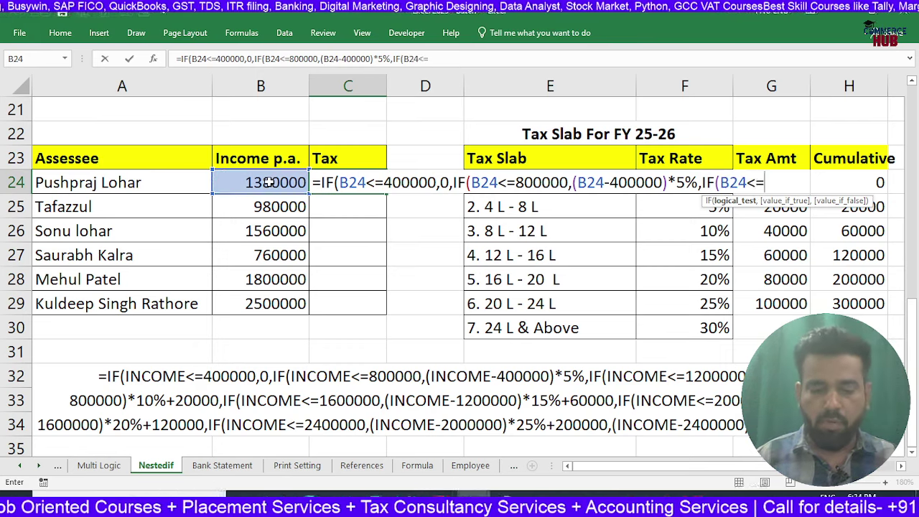
{"action": "type", "text": "12000"}
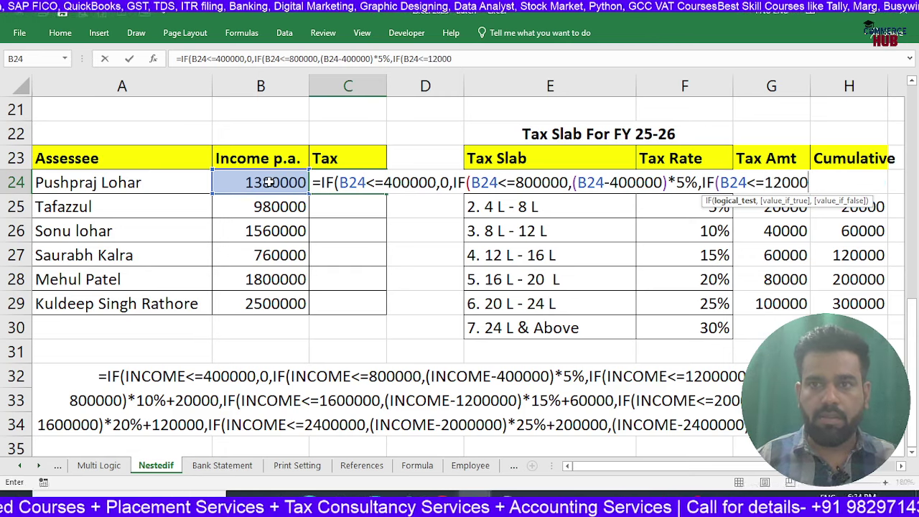
{"action": "type", "text": "00,("}
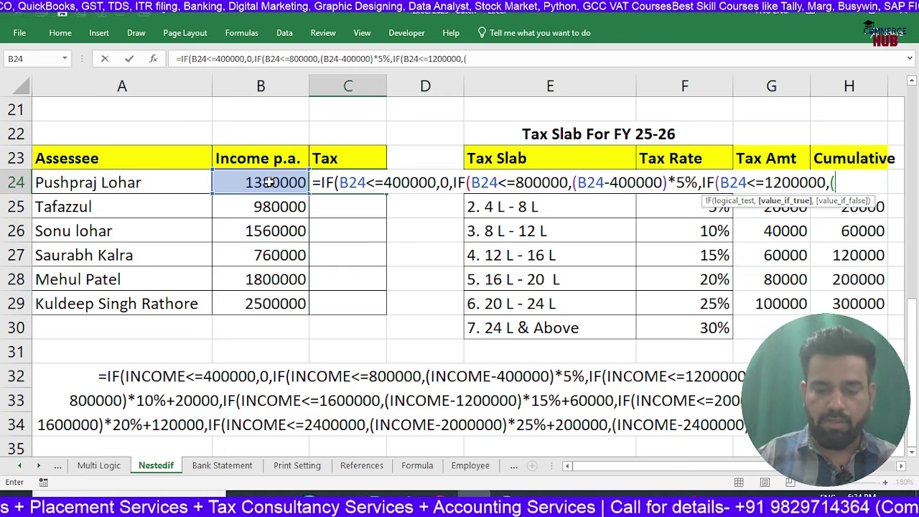
- Make the third IF in the C24 formula return (B24-800000)*10%+20000 when true
{"action": "left_click", "coordinate": [269, 182]}
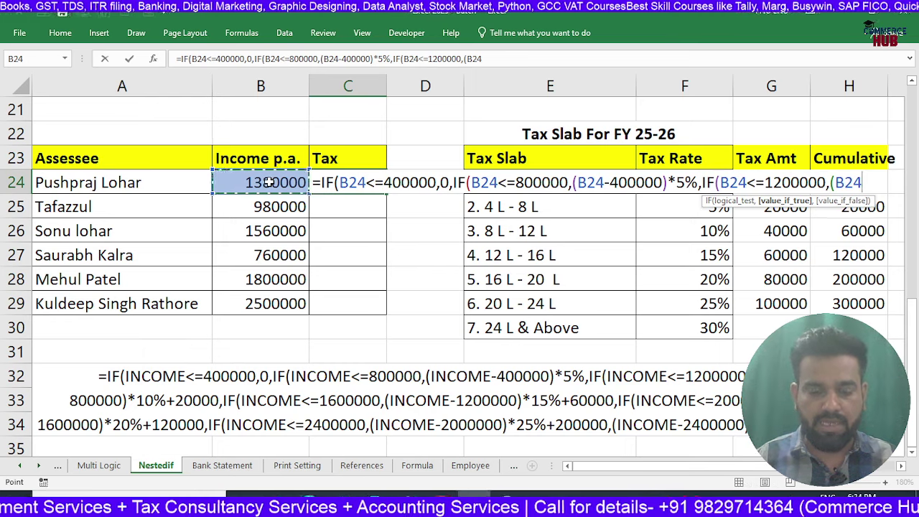
{"action": "type", "text": "-8000"}
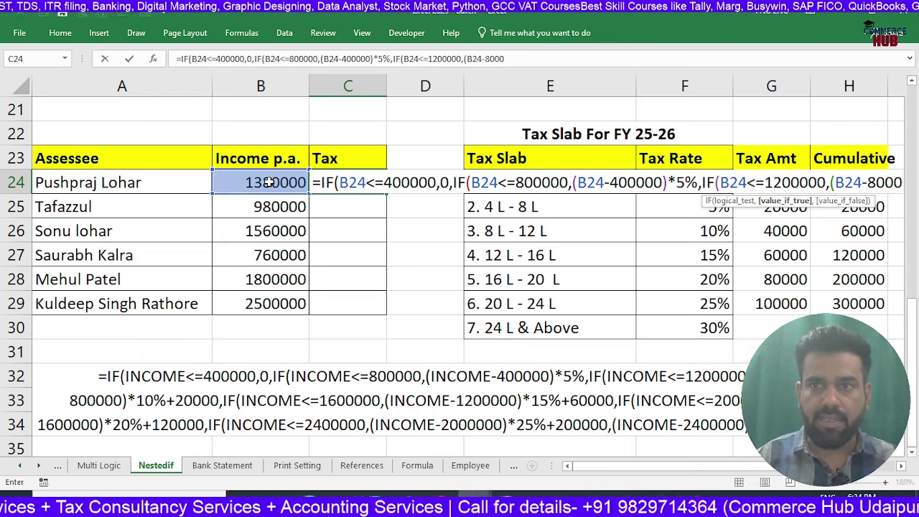
{"action": "type", "text": "00"}
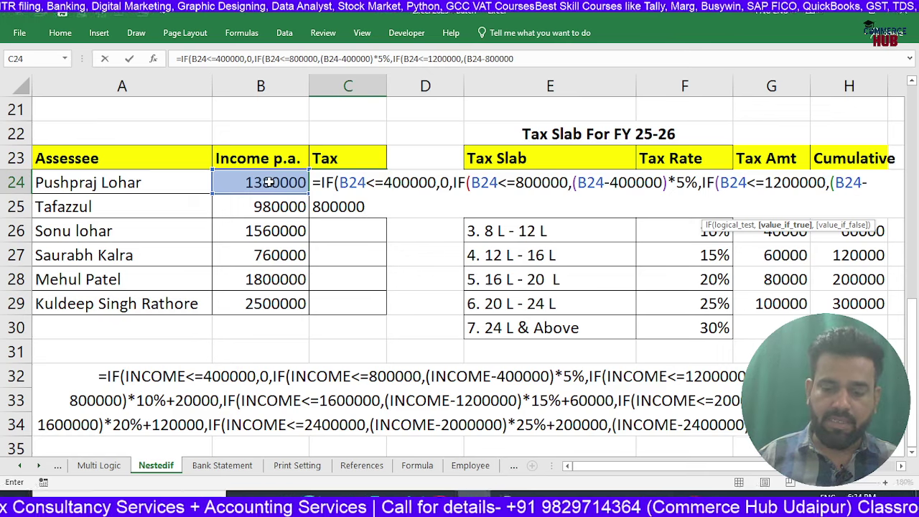
{"action": "type", "text": ")*10"}
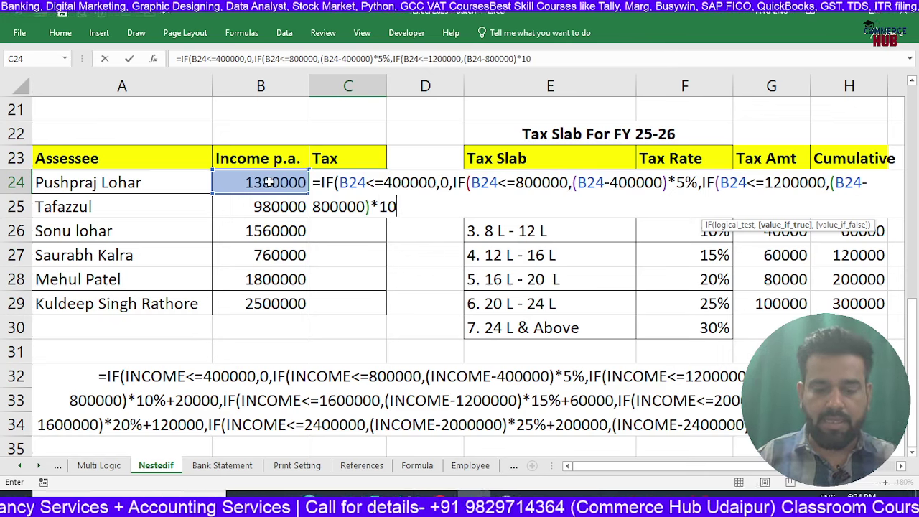
{"action": "type", "text": "%"}
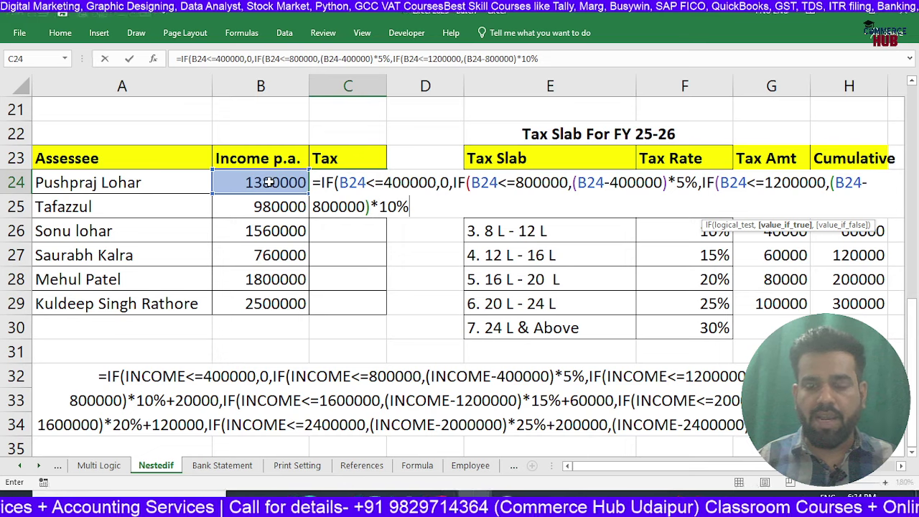
{"action": "type", "text": "+"}
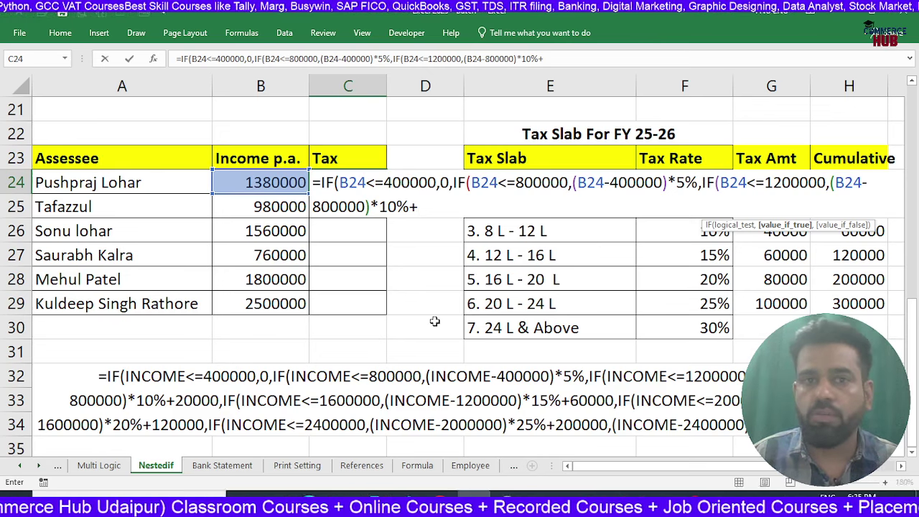
{"action": "type", "text": "20000"}
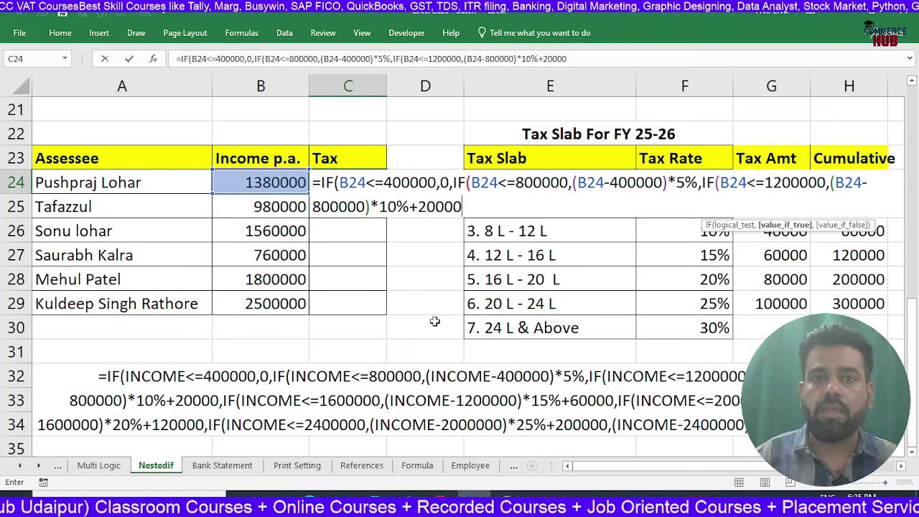
{"action": "type", "text": ","}
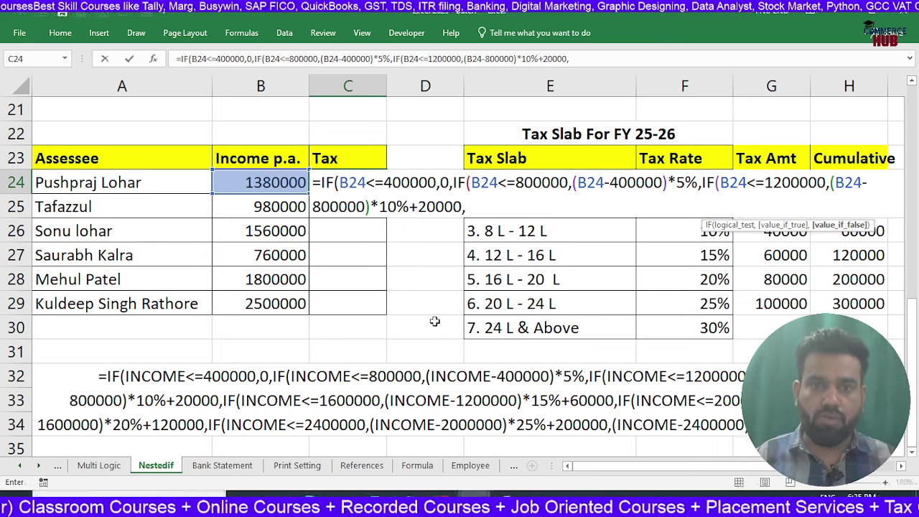
- Nest a fourth IF in the C24 formula that tests B24<=1600000
{"action": "type", "text": "IF("}
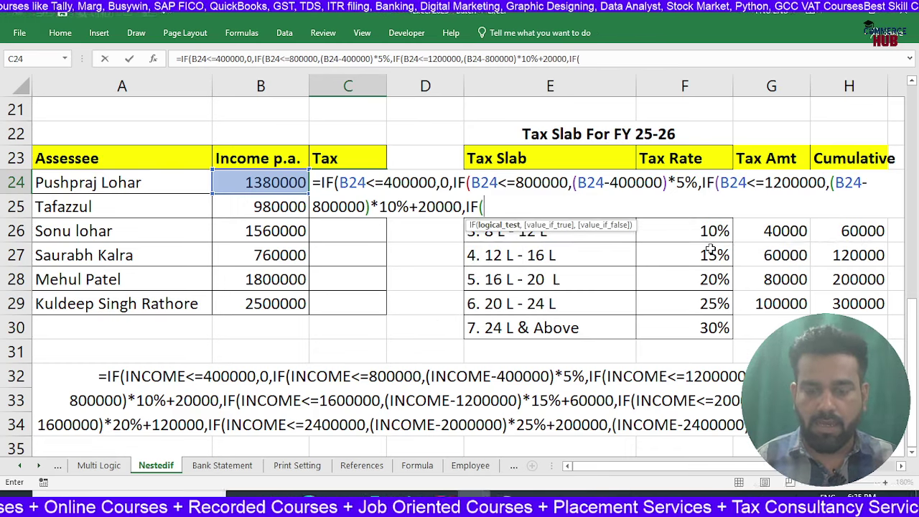
{"action": "left_click", "coordinate": [286, 183]}
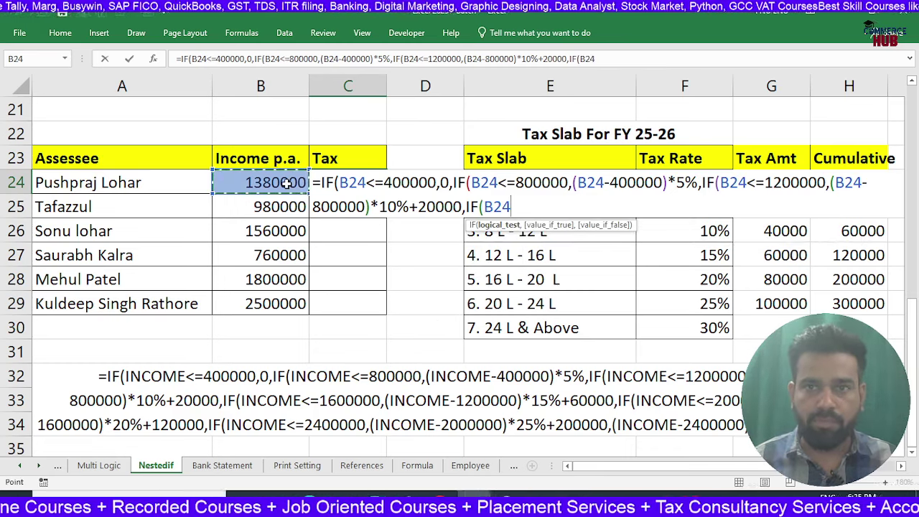
{"action": "type", "text": "<=1"}
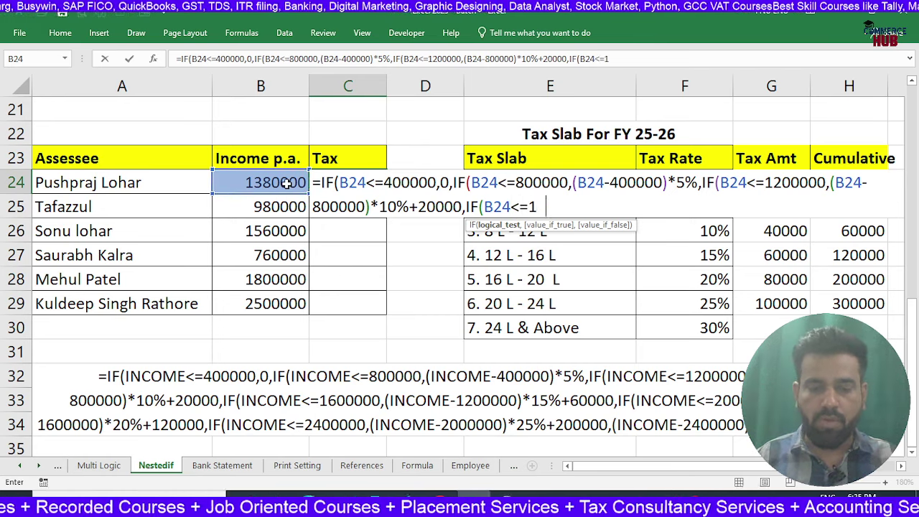
{"action": "type", "text": "600000"}
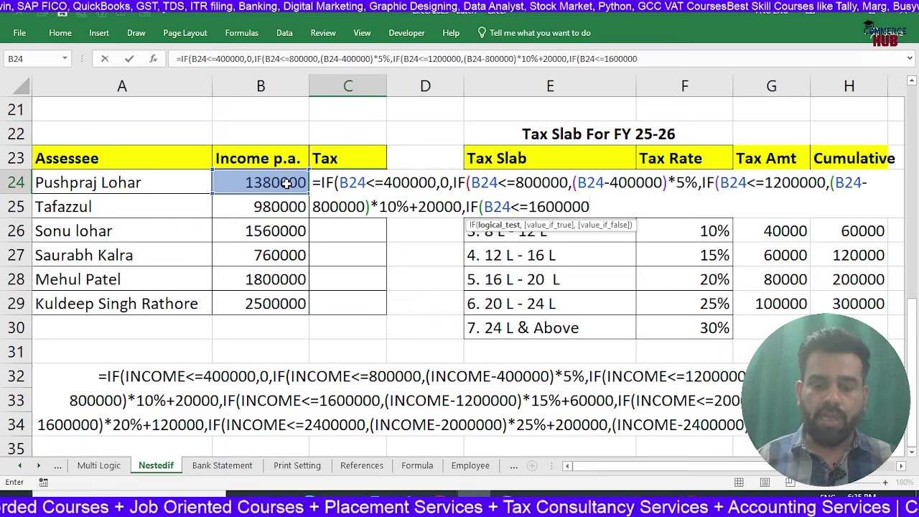
- Make the fourth IF in the C24 formula return (B24-1200000)*15%+60000 when true
{"action": "type", "text": ",("}
{"action": "left_click", "coordinate": [285, 184]}
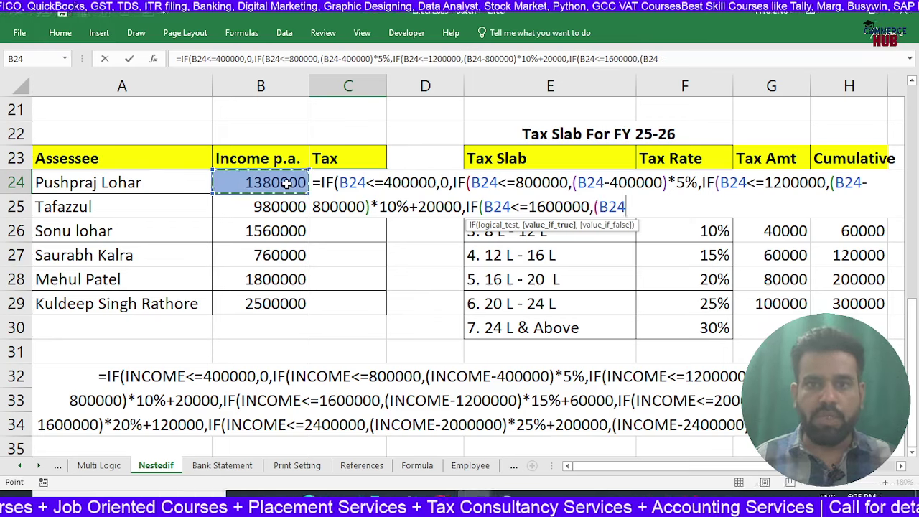
{"action": "type", "text": "-120000"}
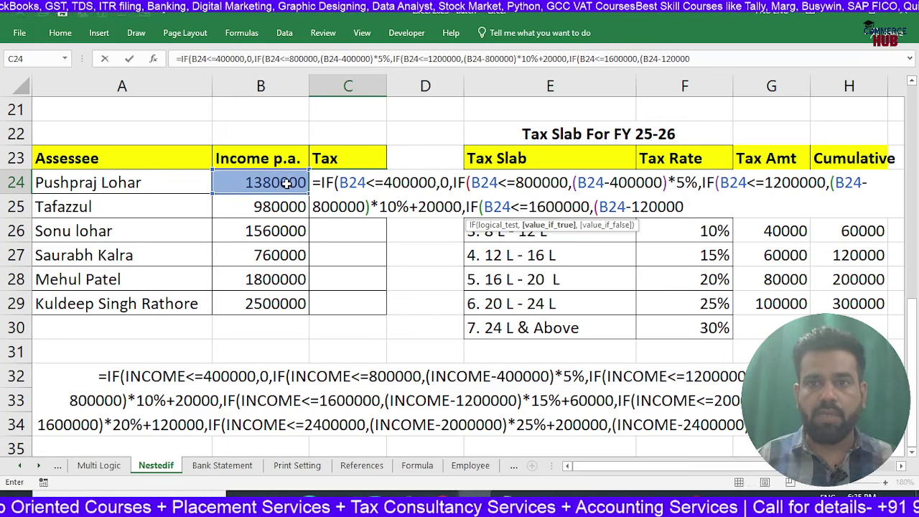
{"action": "type", "text": "0"}
{"action": "type", "text": ")*15"}
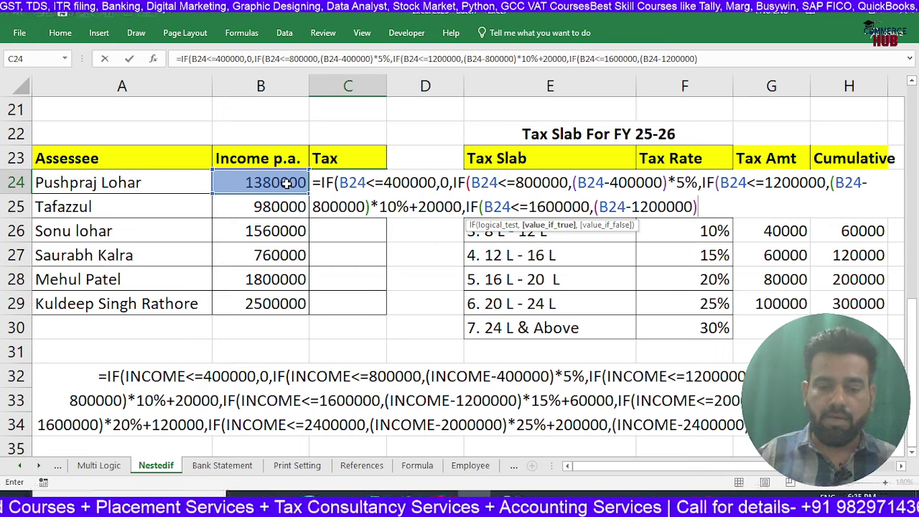
{"action": "type", "text": "%"}
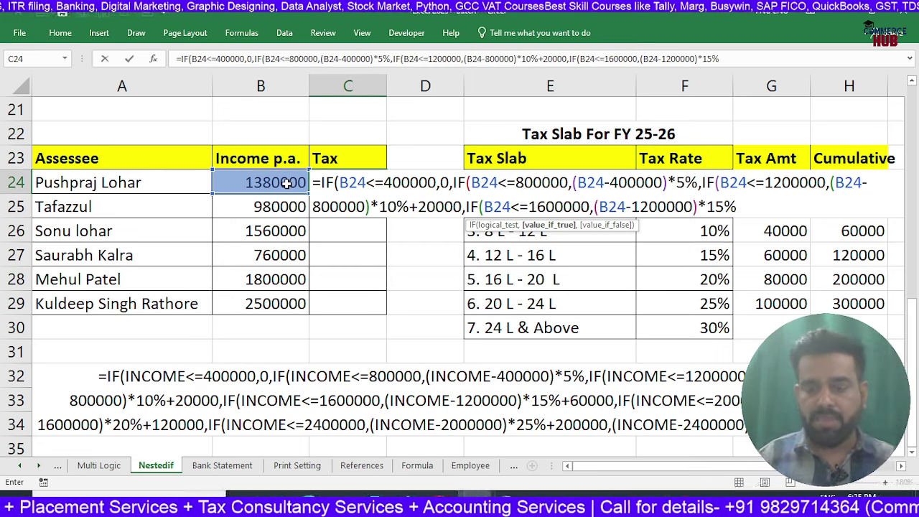
{"action": "type", "text": "+"}
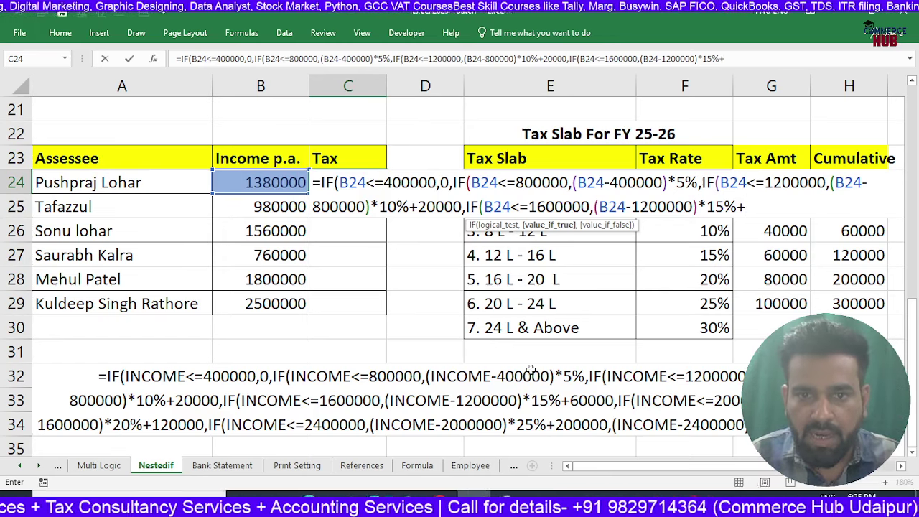
{"action": "type", "text": "60000,"}
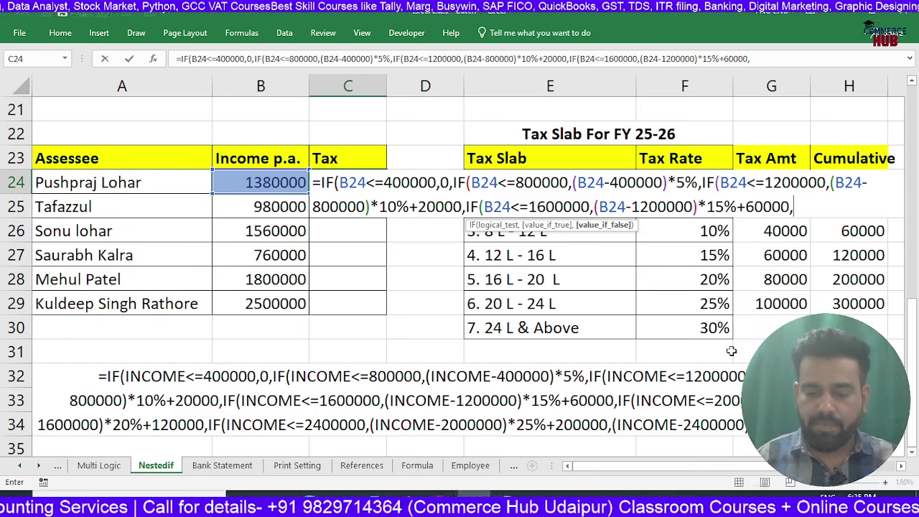
- Nest a fifth IF in the C24 formula that tests B24<=2000000
{"action": "type", "text": "IF("}
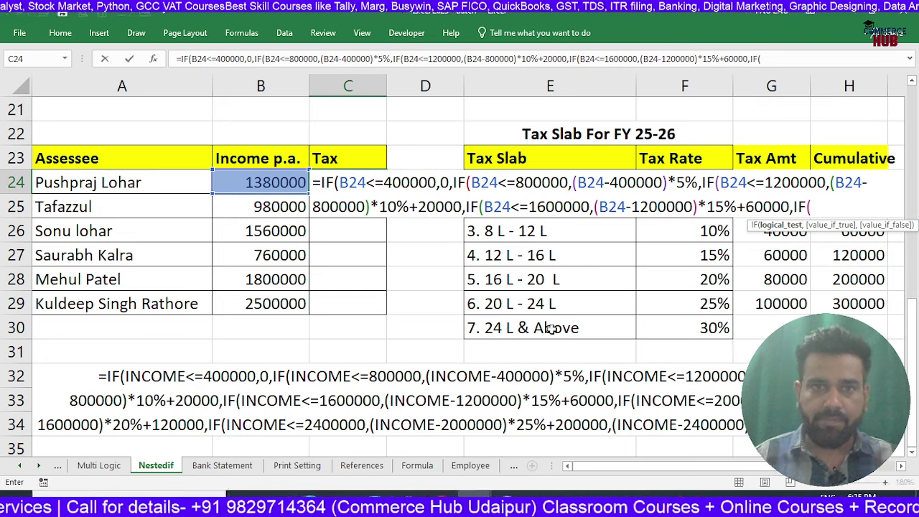
{"action": "left_click", "coordinate": [257, 183]}
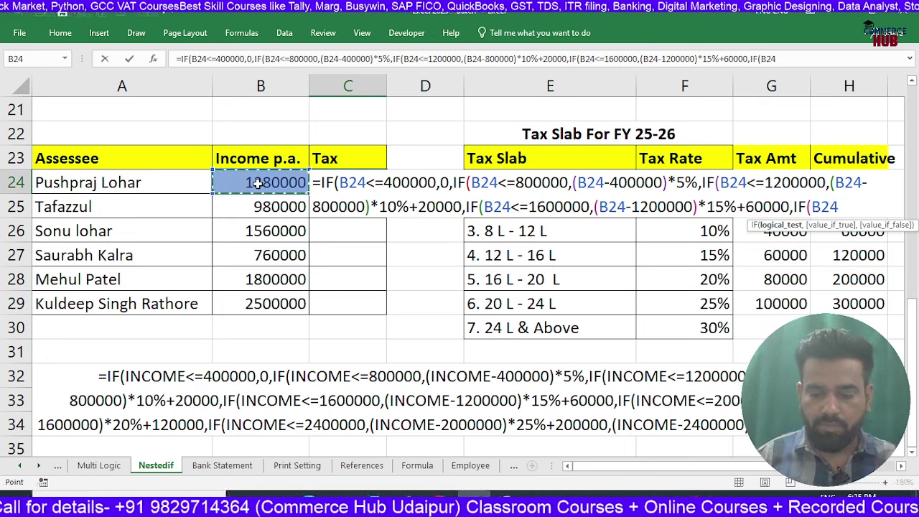
{"action": "type", "text": "<="}
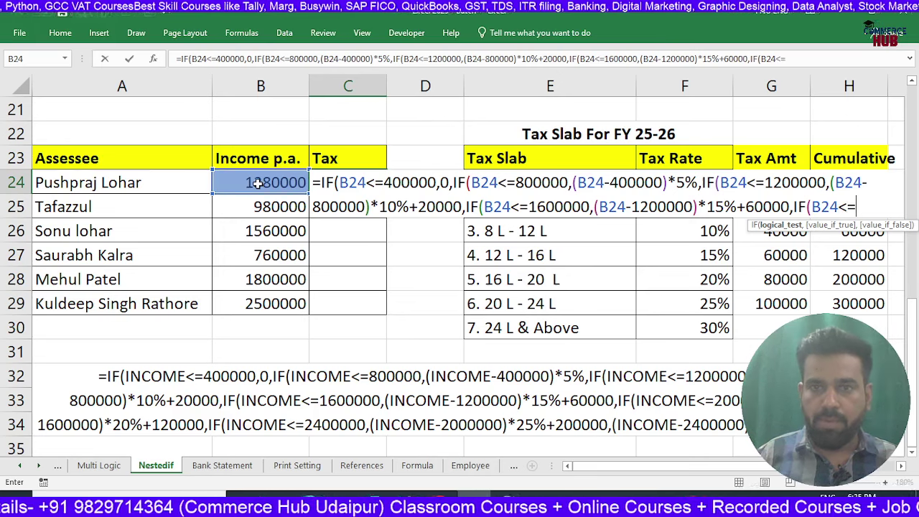
{"action": "type", "text": "20000"}
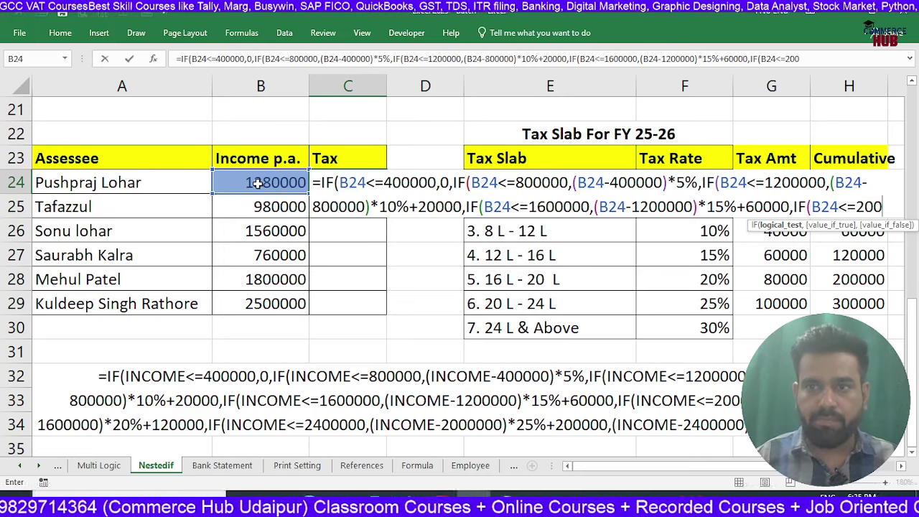
{"action": "type", "text": "00"}
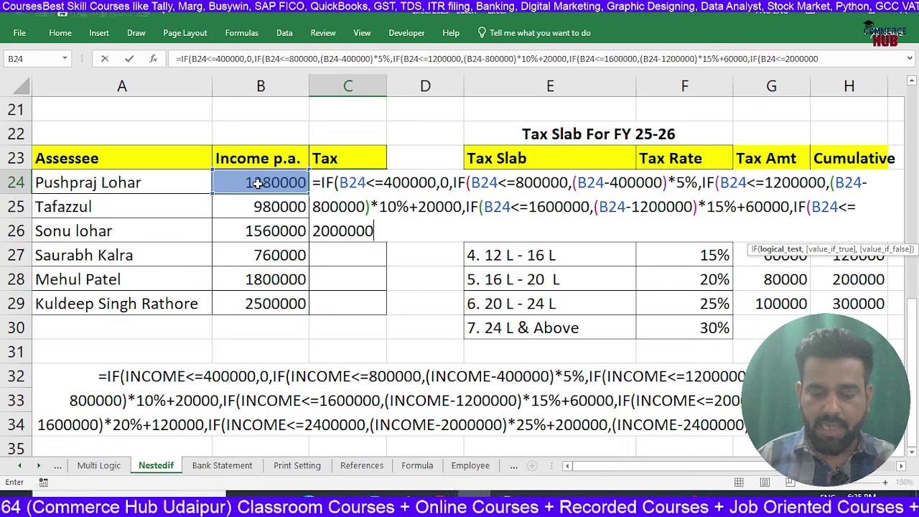
- Make the fifth IF in the C24 formula return (B24-1600000)*20%+120000 when true
{"action": "type", "text": ",("}
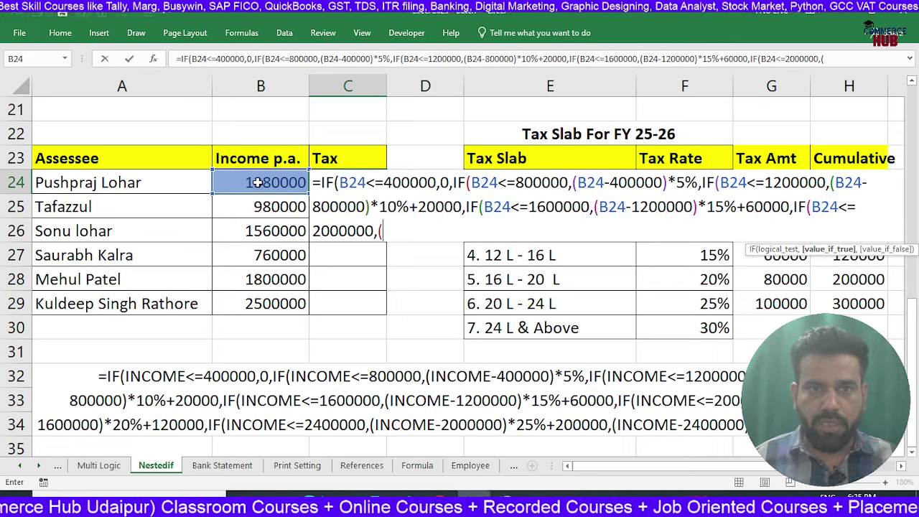
{"action": "left_click", "coordinate": [257, 183]}
{"action": "type", "text": "-1600000"}
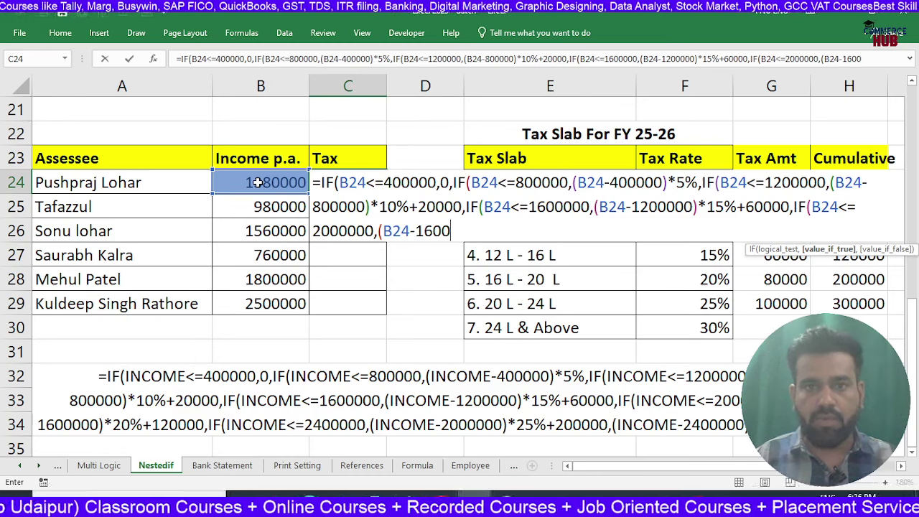
{"action": "type", "text": ")*"}
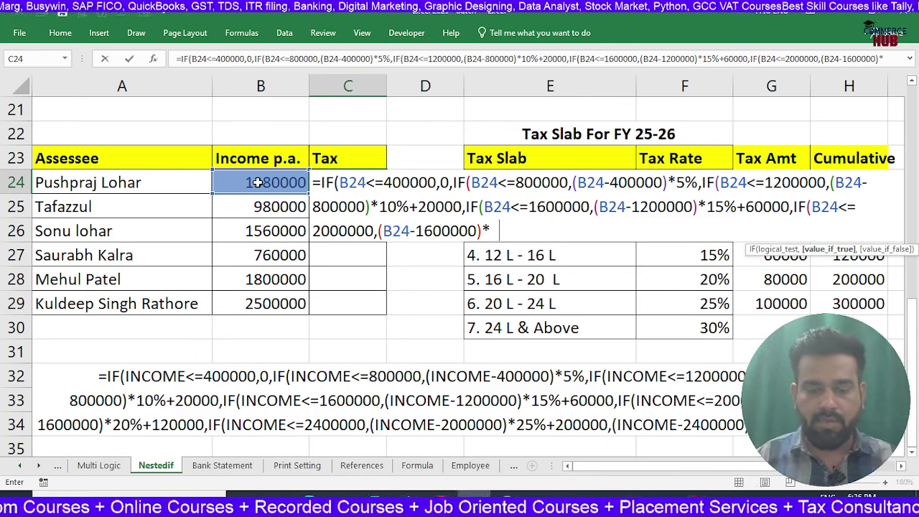
{"action": "type", "text": "20%+"}
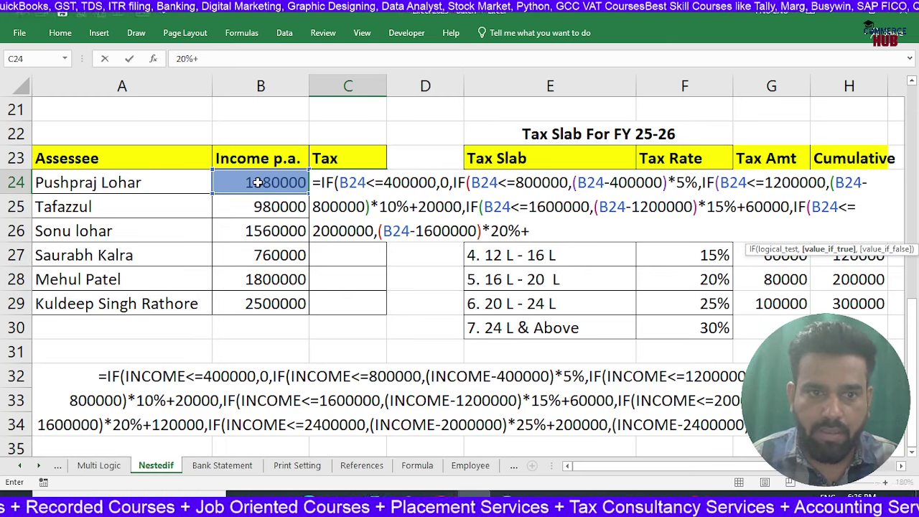
{"action": "type", "text": "120000"}
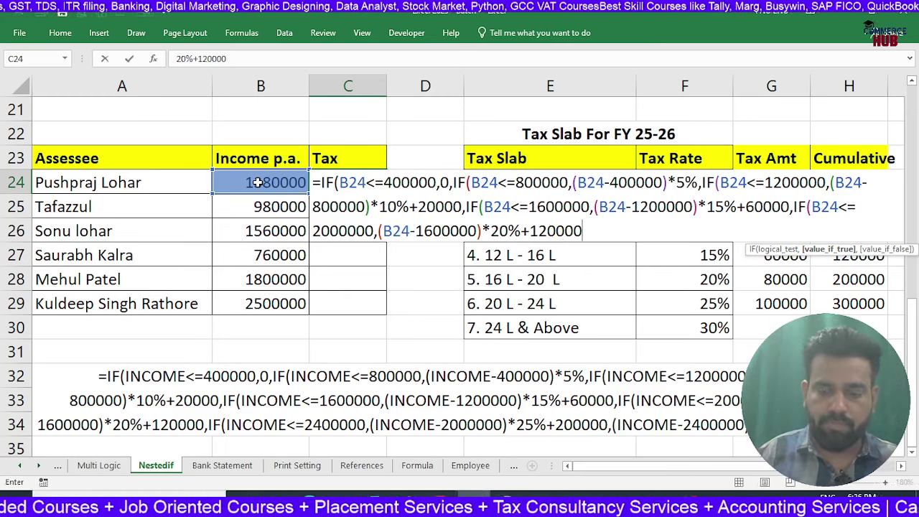
- Nest a sixth IF in the C24 formula that tests B24<=2400000
{"action": "type", "text": ",IF("}
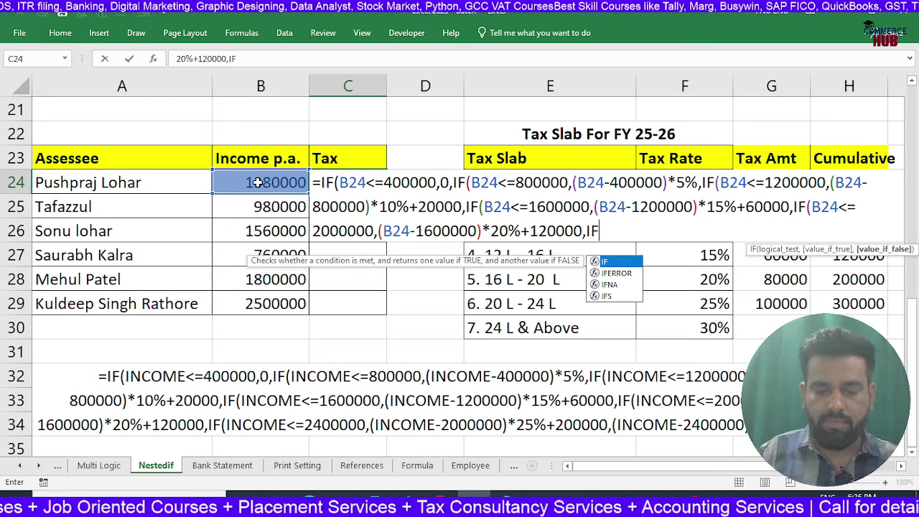
{"action": "left_click", "coordinate": [257, 182]}
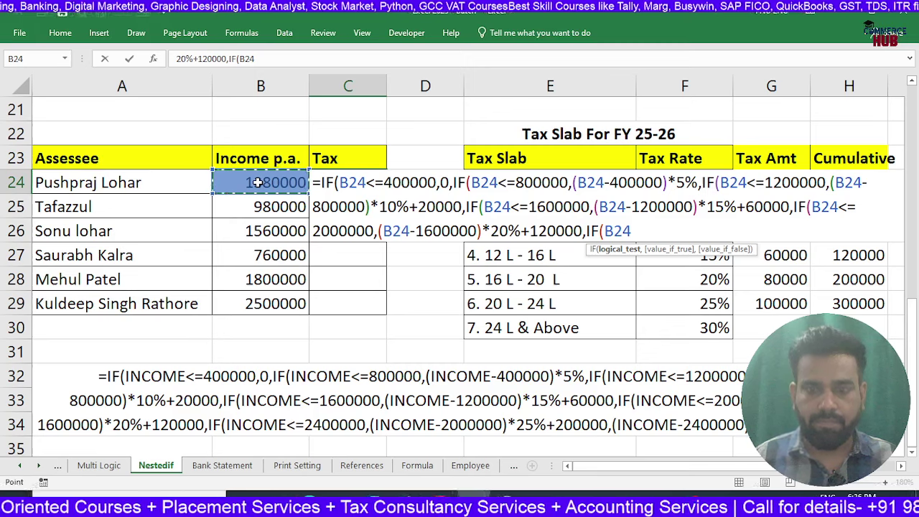
{"action": "type", "text": "<="}
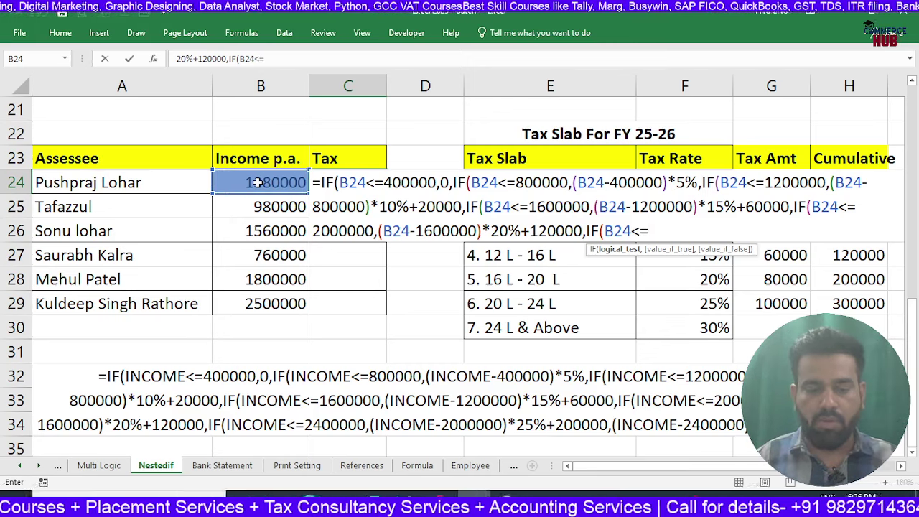
{"action": "type", "text": "2400"}
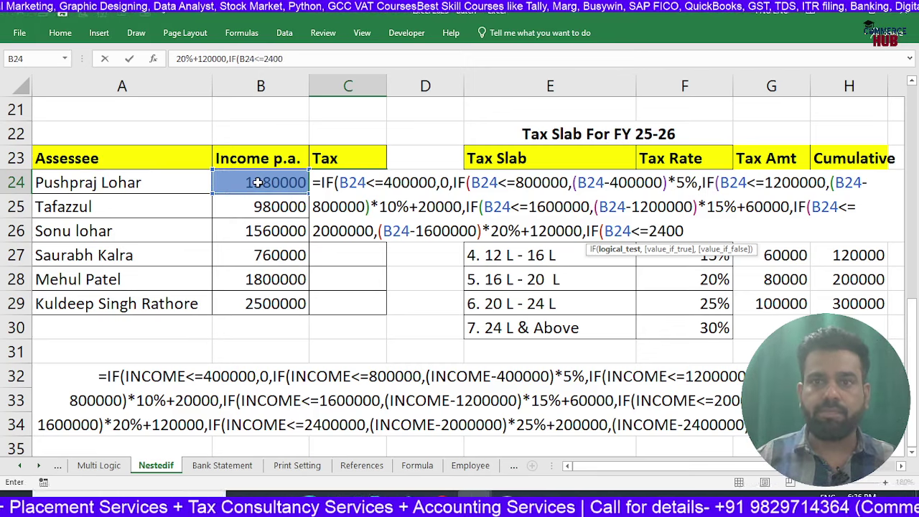
{"action": "type", "text": "000"}
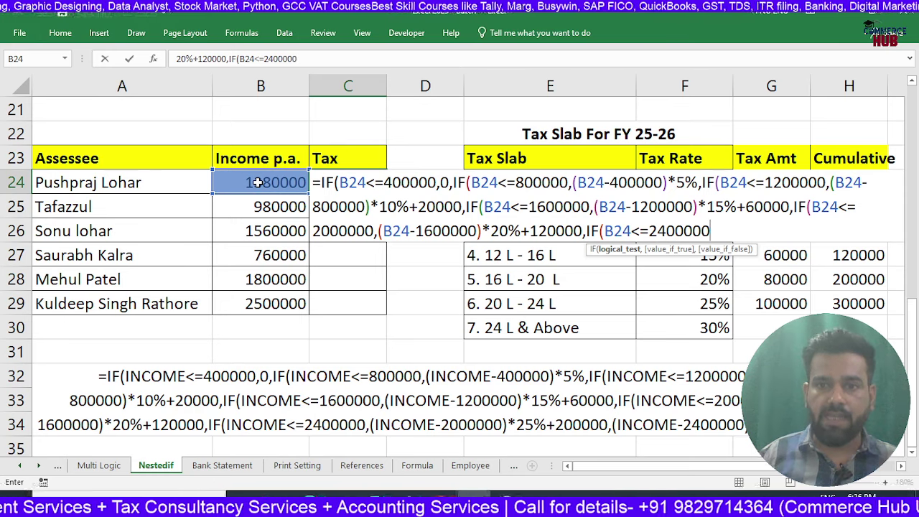
- Make the sixth IF in the C24 formula return (B24-2000000)*25%+200000 when true
{"action": "type", "text": ",("}
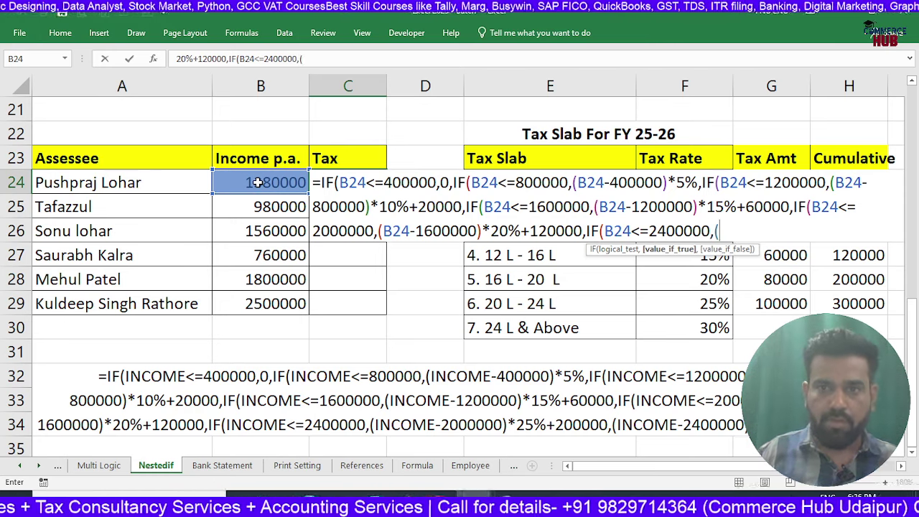
{"action": "left_click", "coordinate": [257, 183]}
{"action": "type", "text": "-2"}
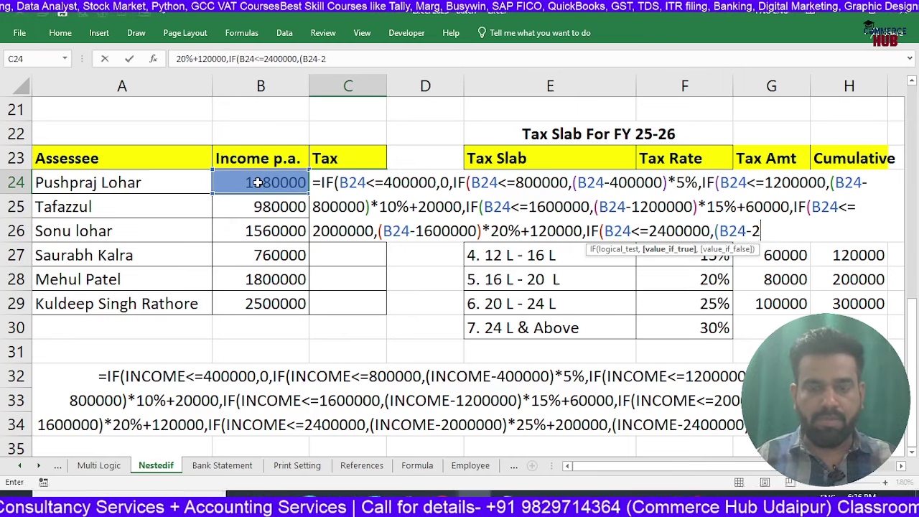
{"action": "type", "text": "0000000"}
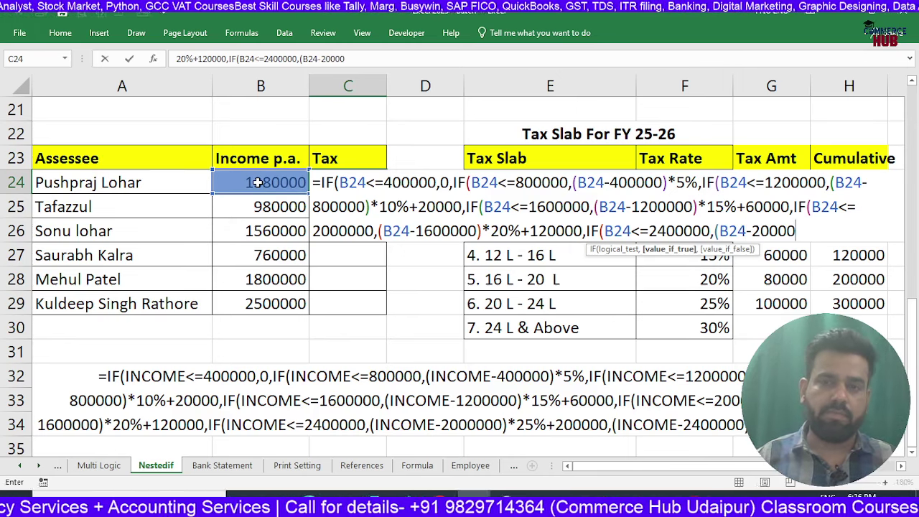
{"action": "type", "text": ")*"}
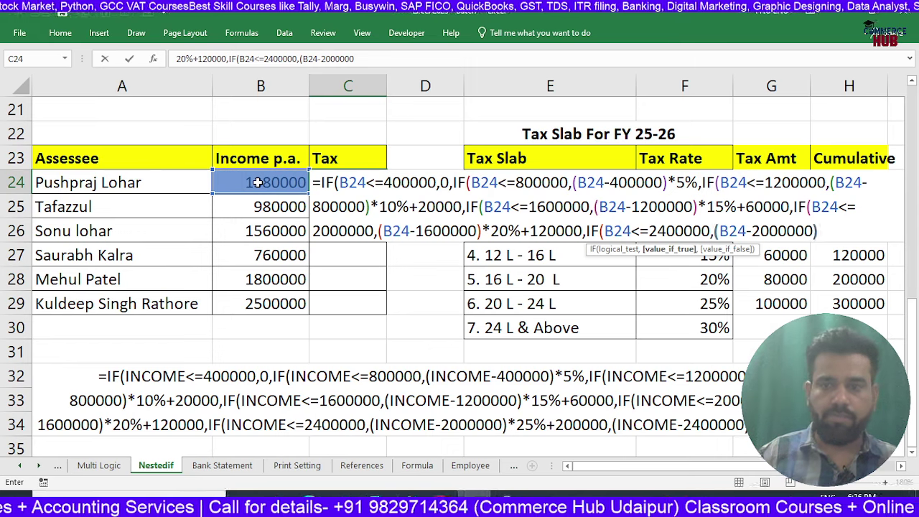
{"action": "type", "text": "25%"}
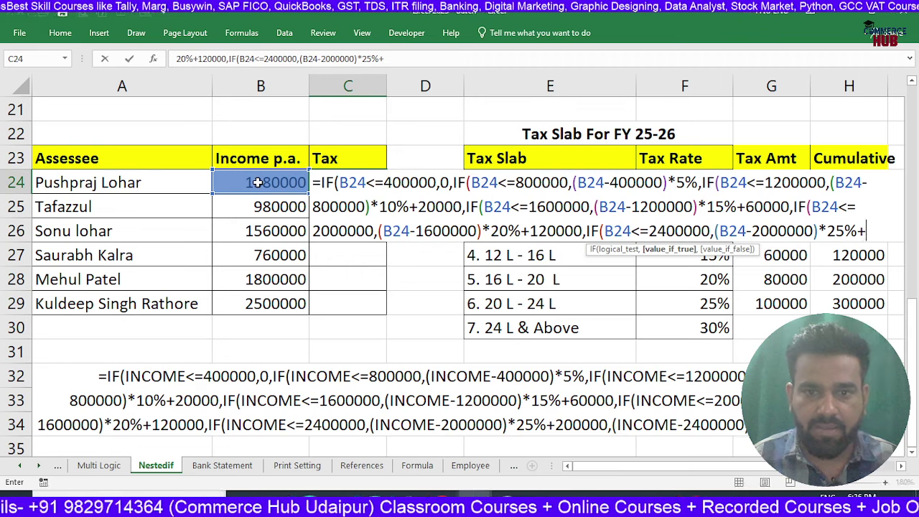
{"action": "type", "text": "+20000"}
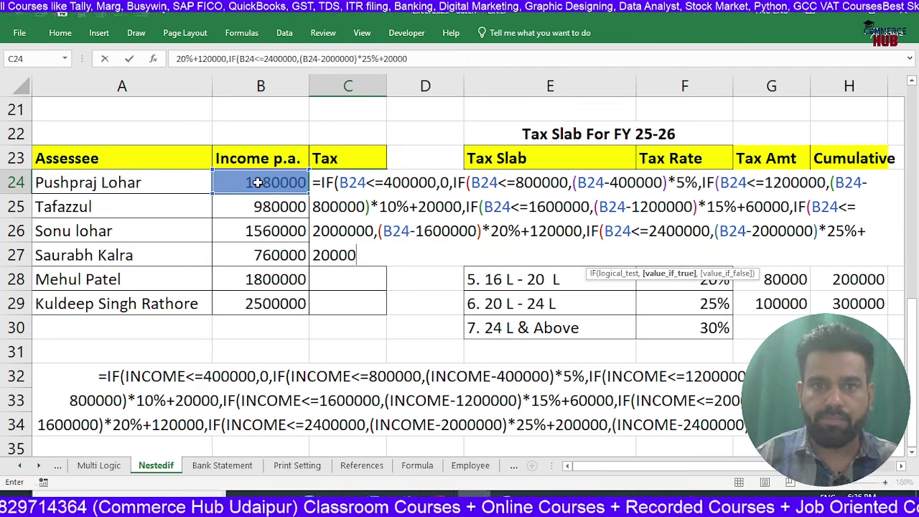
{"action": "type", "text": "0,"}
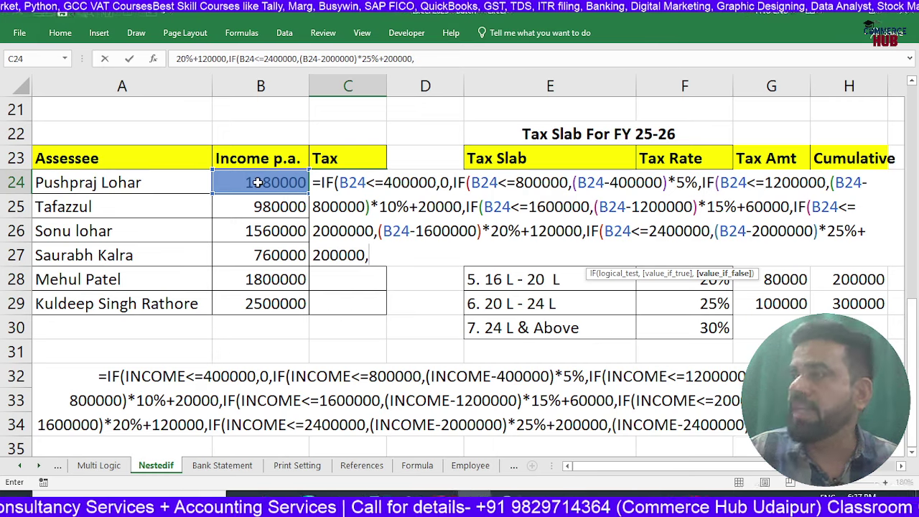
- Give the sixth IF in C24 the false value (B24-2400000)*30%+300000 and close all six IF functions
{"action": "type", "text": "("}
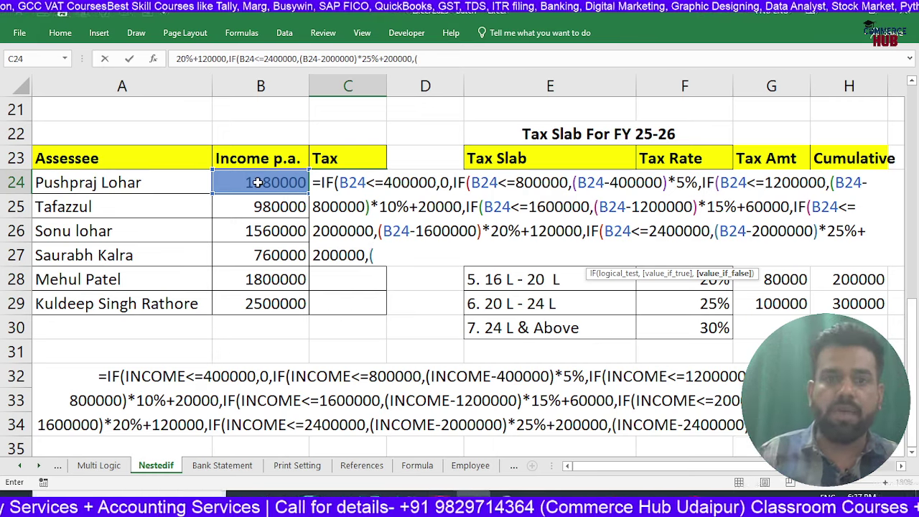
{"action": "left_click", "coordinate": [258, 182]}
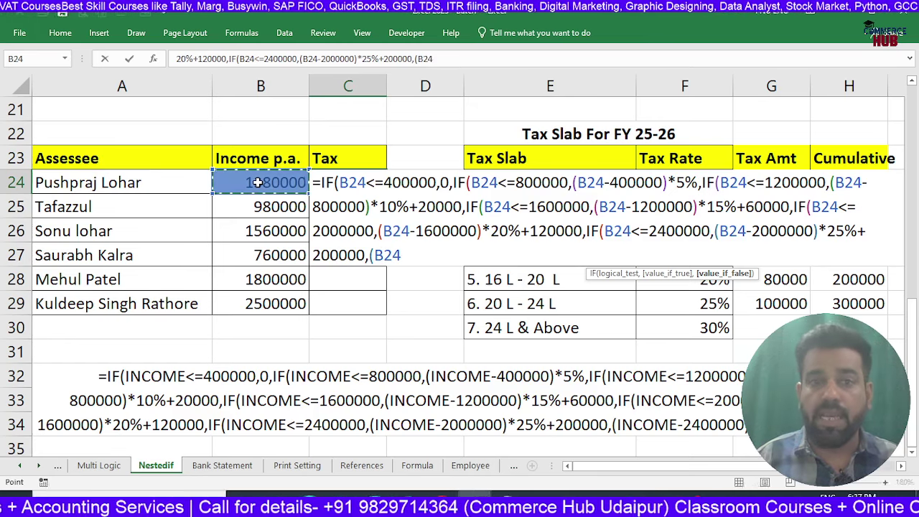
{"action": "type", "text": "-2400000"}
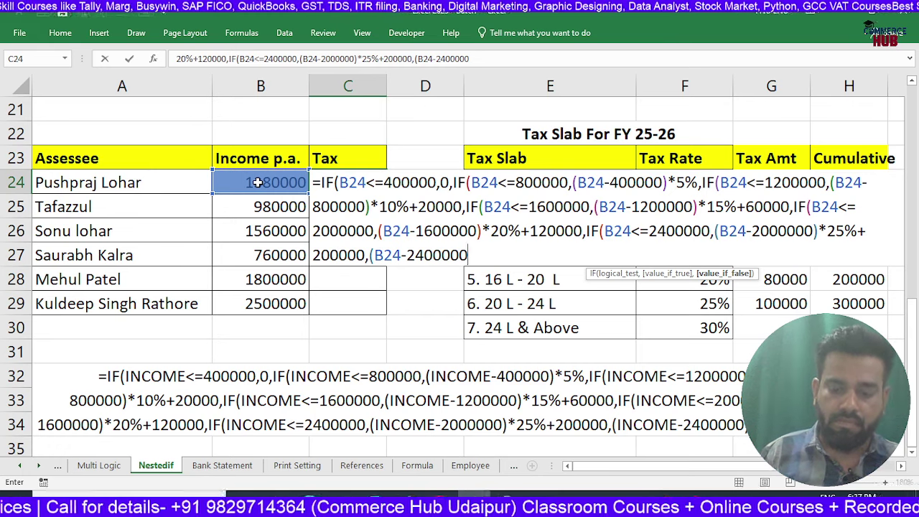
{"action": "type", "text": ")*"}
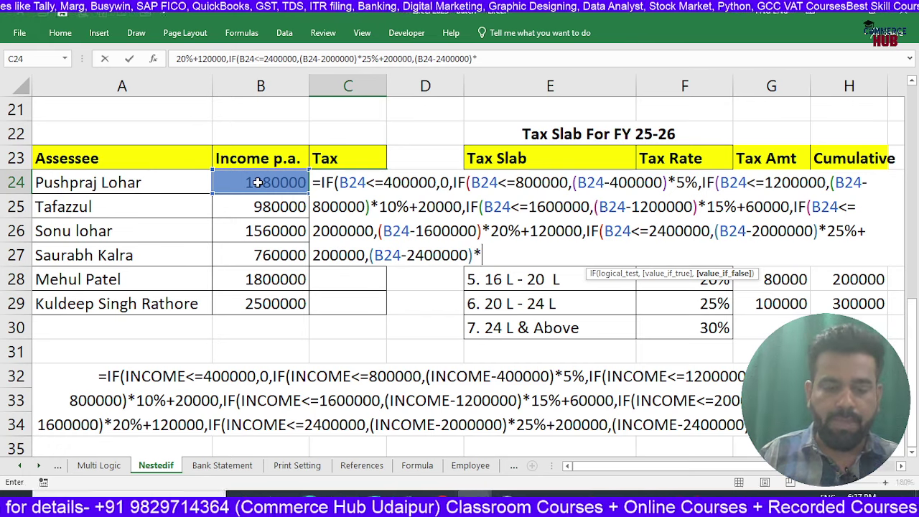
{"action": "type", "text": "30%+300000"}
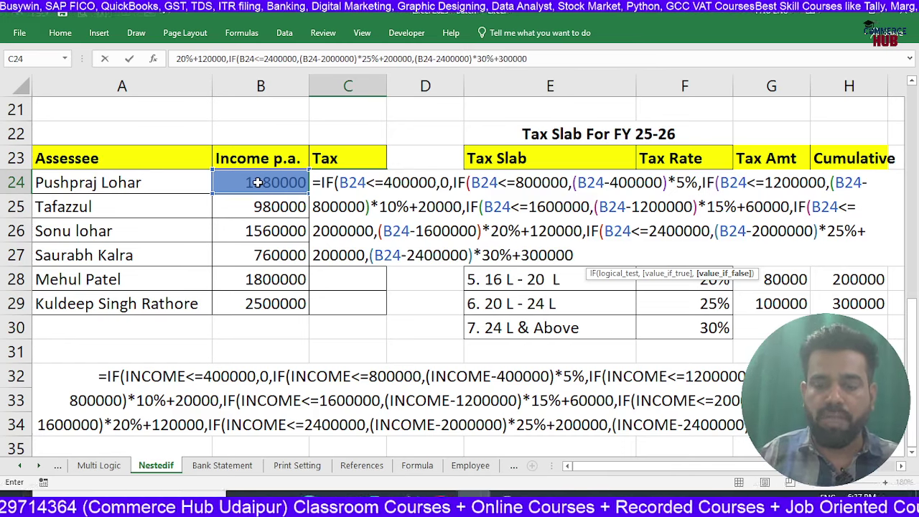
{"action": "type", "text": ")))))"}
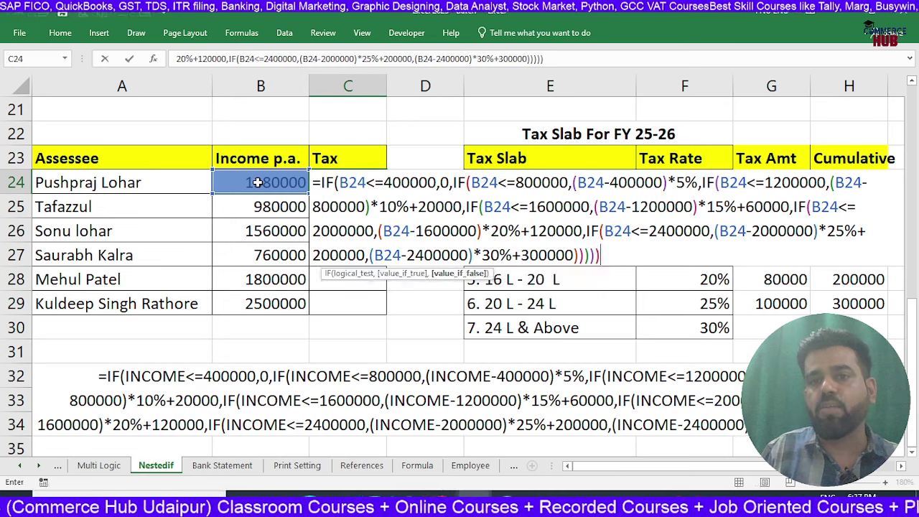
{"action": "type", "text": ")"}
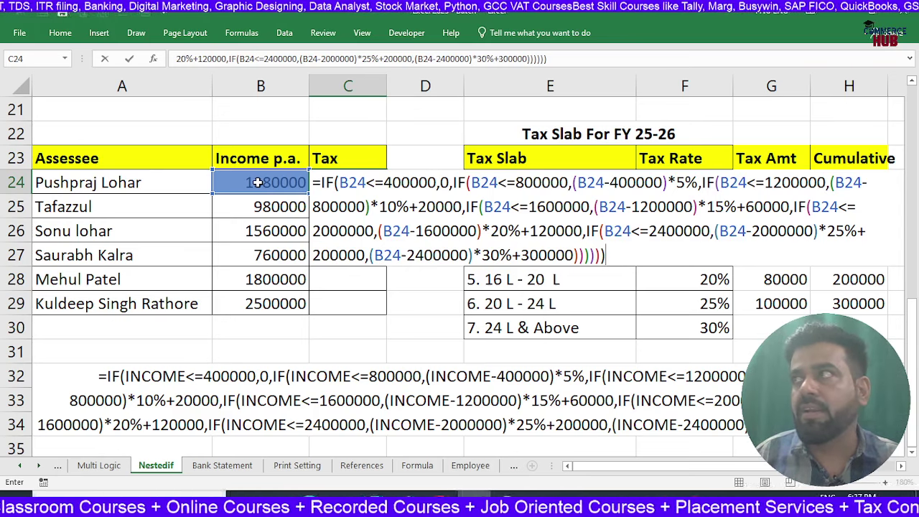
- Commit the nested IF tax formula in C24 and fill it down through C29 for the remaining assessees
{"action": "key", "text": "ctrl+Return"}
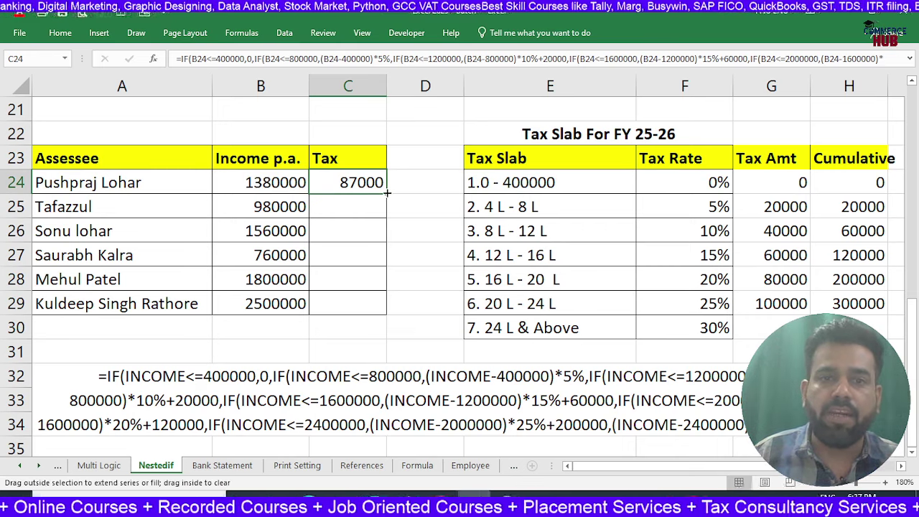
{"action": "left_click_drag", "start_coordinate": [387, 192], "coordinate": [394, 316]}
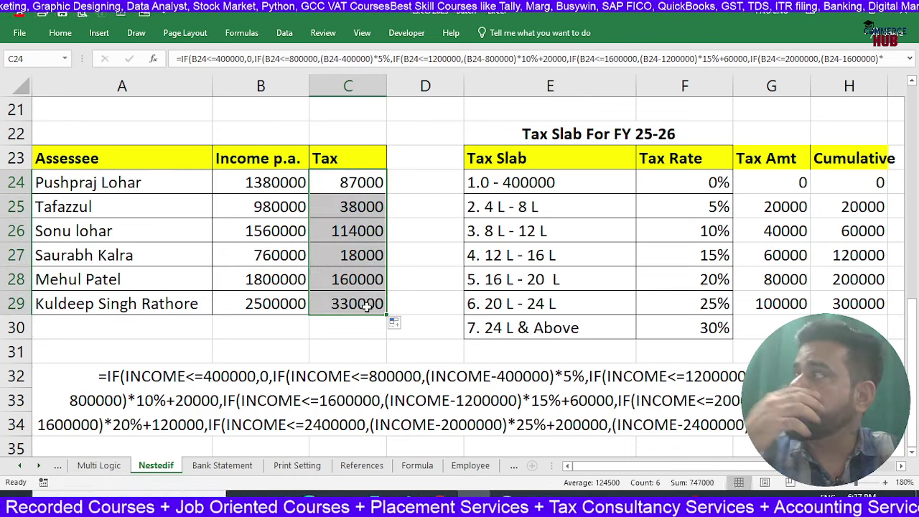
- Check the tax in C29 against its income in B29, the cumulative tax in H29 and the top slab's rate in F30
{"action": "left_click", "coordinate": [277, 303]}
{"action": "left_click", "coordinate": [325, 303]}
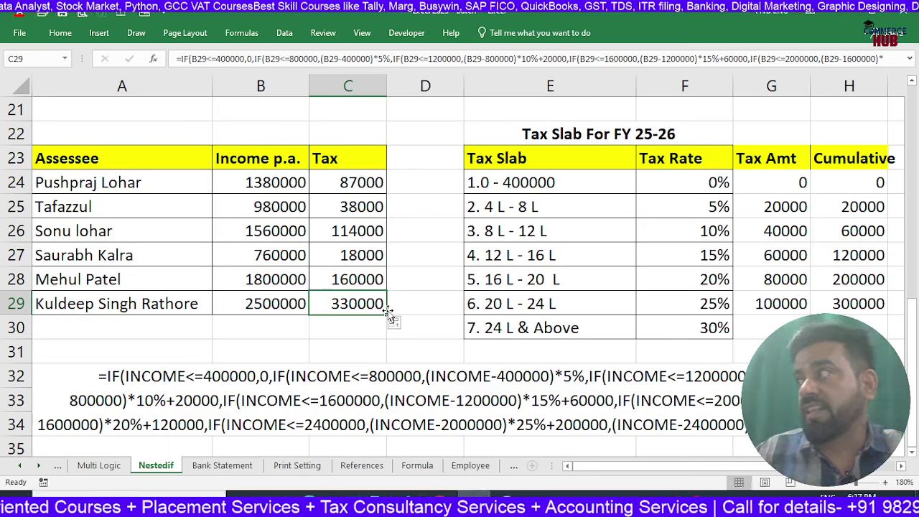
{"action": "left_click", "coordinate": [868, 299]}
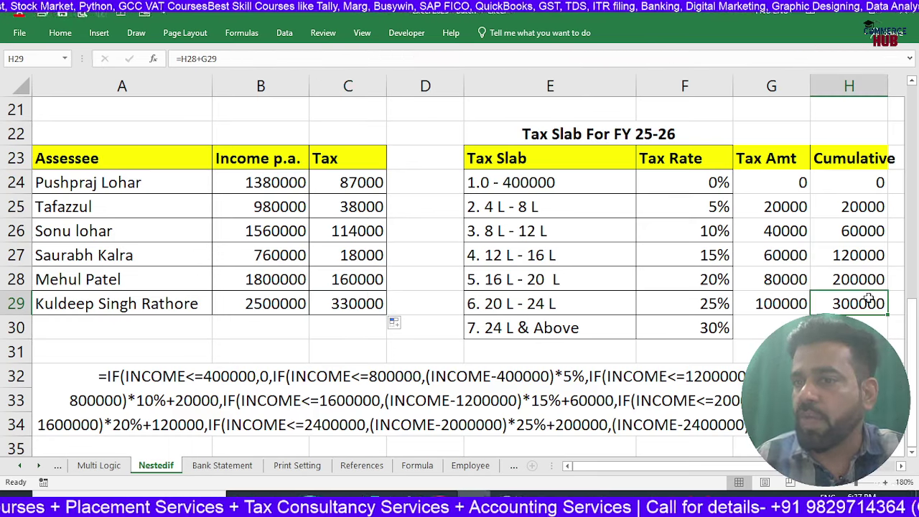
{"action": "left_click", "coordinate": [707, 333]}
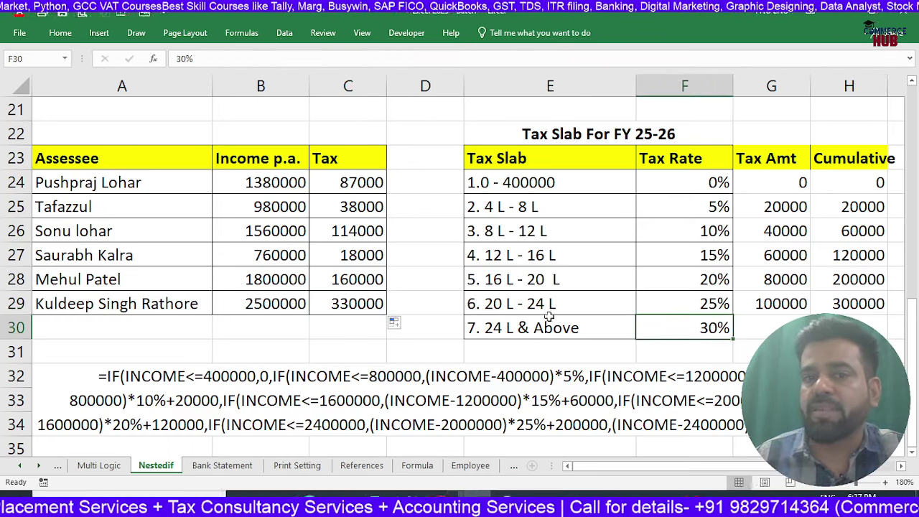
{"action": "left_click", "coordinate": [348, 302]}
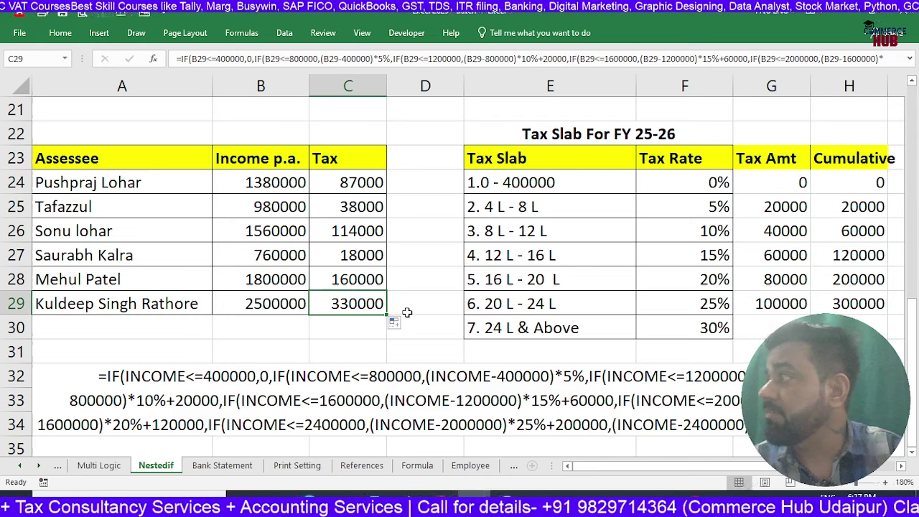
- Open the nested IF formula in C24 for review in the cell
{"action": "left_click", "coordinate": [321, 180]}
{"action": "double_click", "coordinate": [322, 179]}
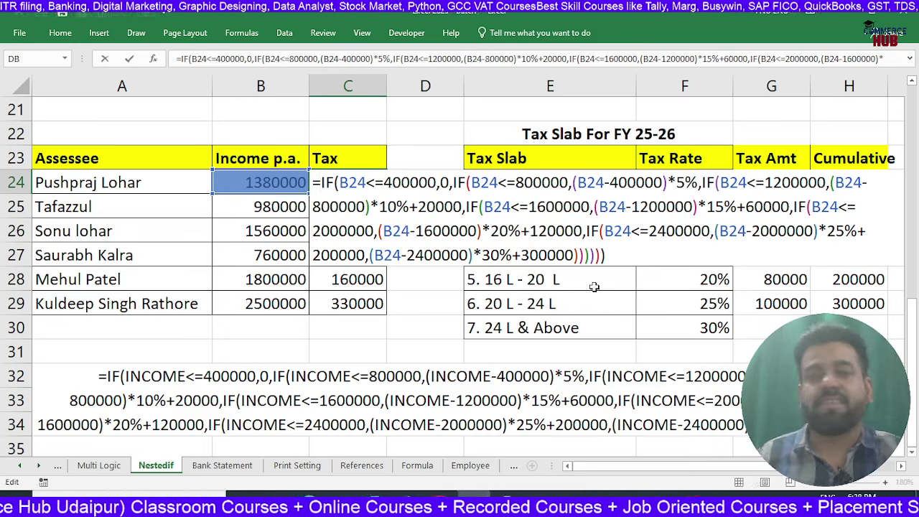
{"action": "left_click", "coordinate": [507, 504]}
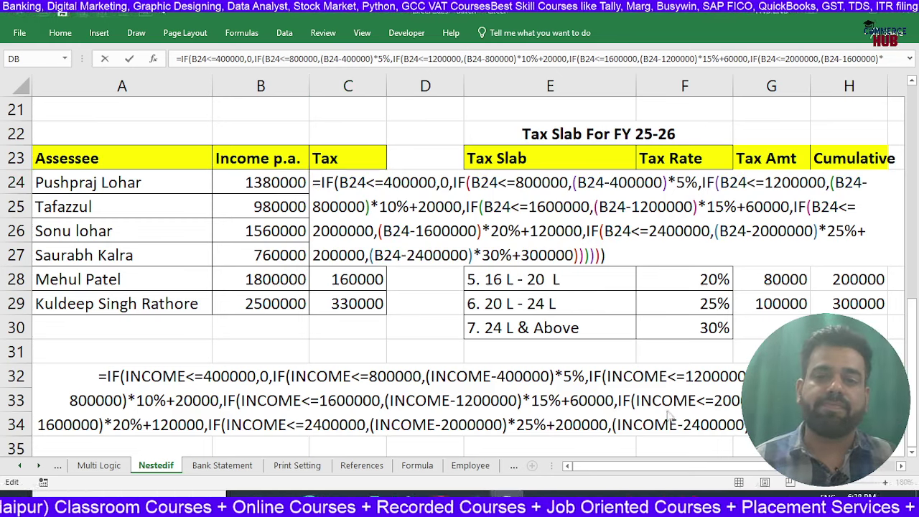